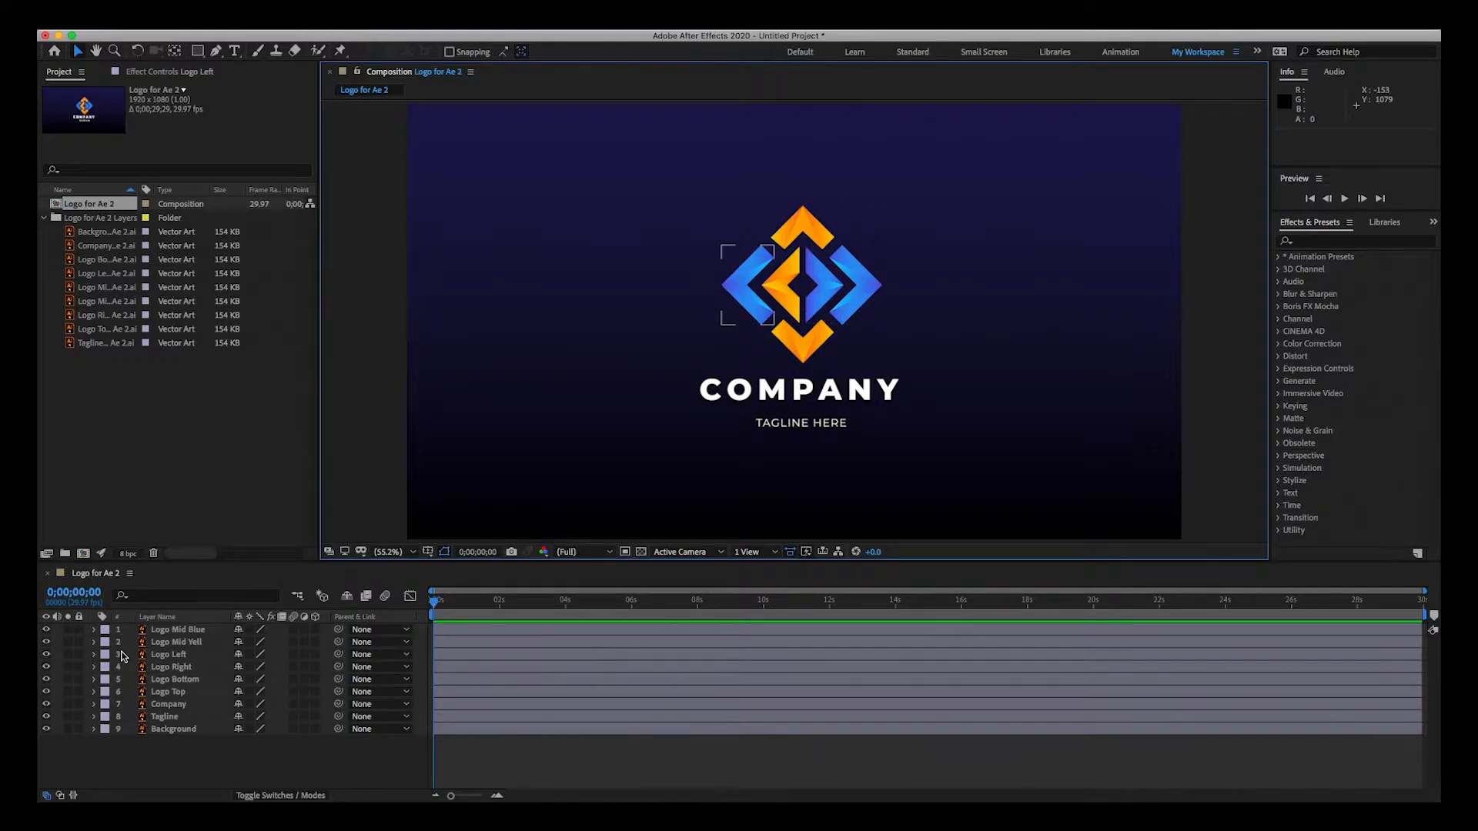
Select the Logo Top layer and expand its Transform properties
{"action": "left_click", "coordinate": [805, 230]}
{"action": "key", "text": "slash"}
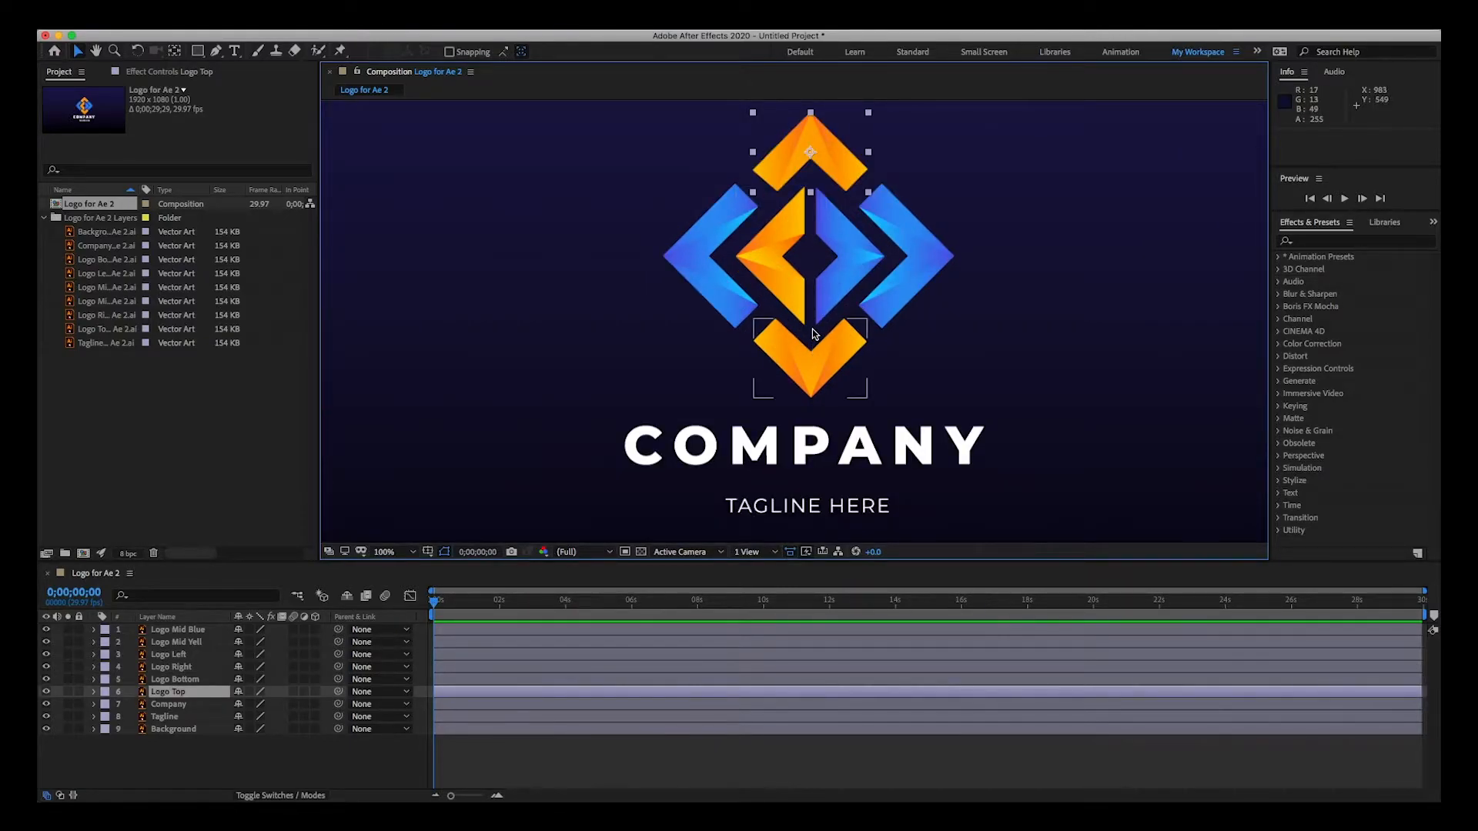
{"action": "left_click_drag", "start_coordinate": [816, 203], "coordinate": [747, 337]}
{"action": "key", "text": "v"}
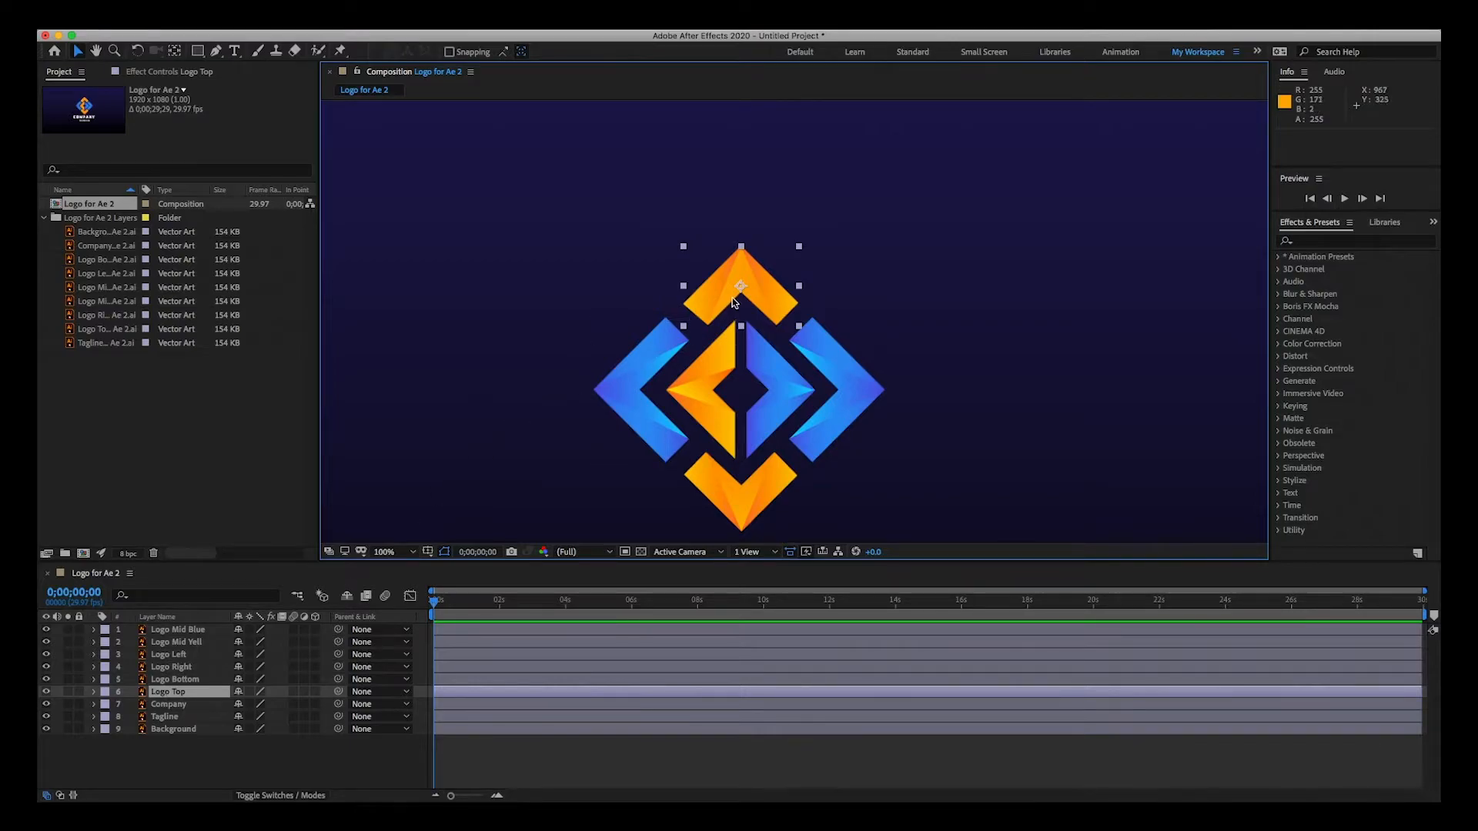
{"action": "left_click", "coordinate": [842, 367]}
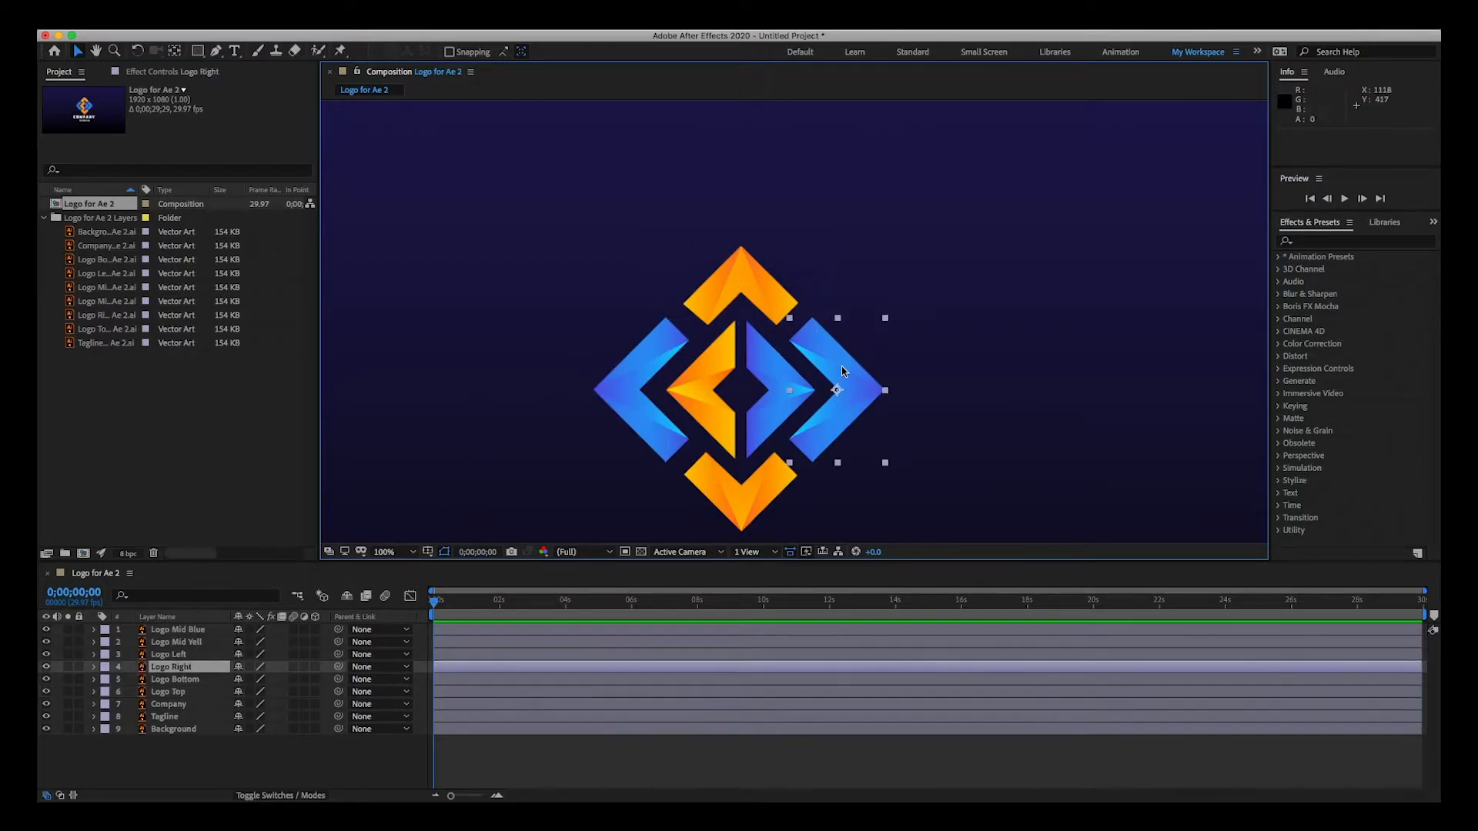
{"action": "left_click", "coordinate": [741, 287]}
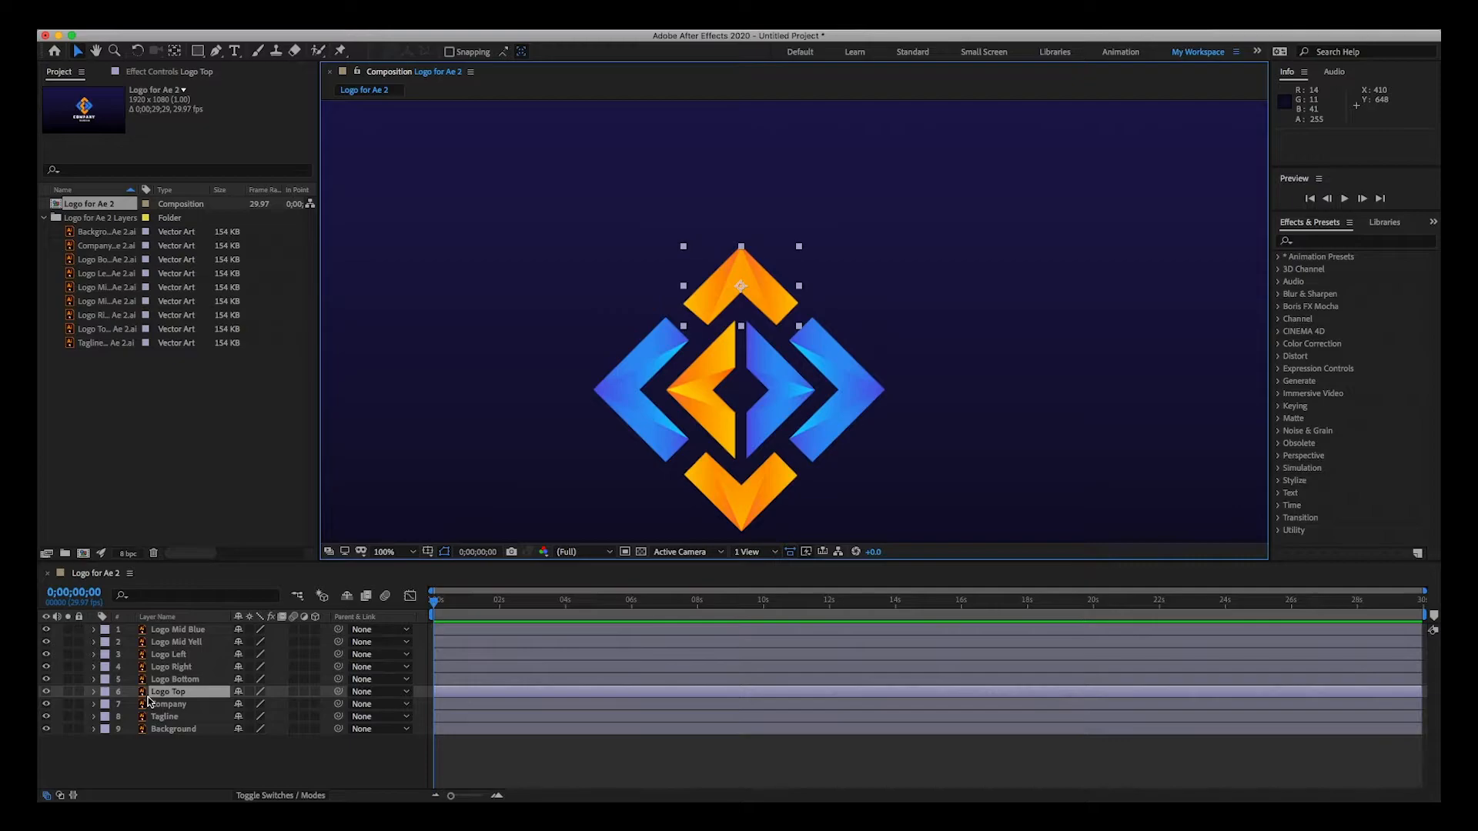
{"action": "left_click", "coordinate": [93, 692]}
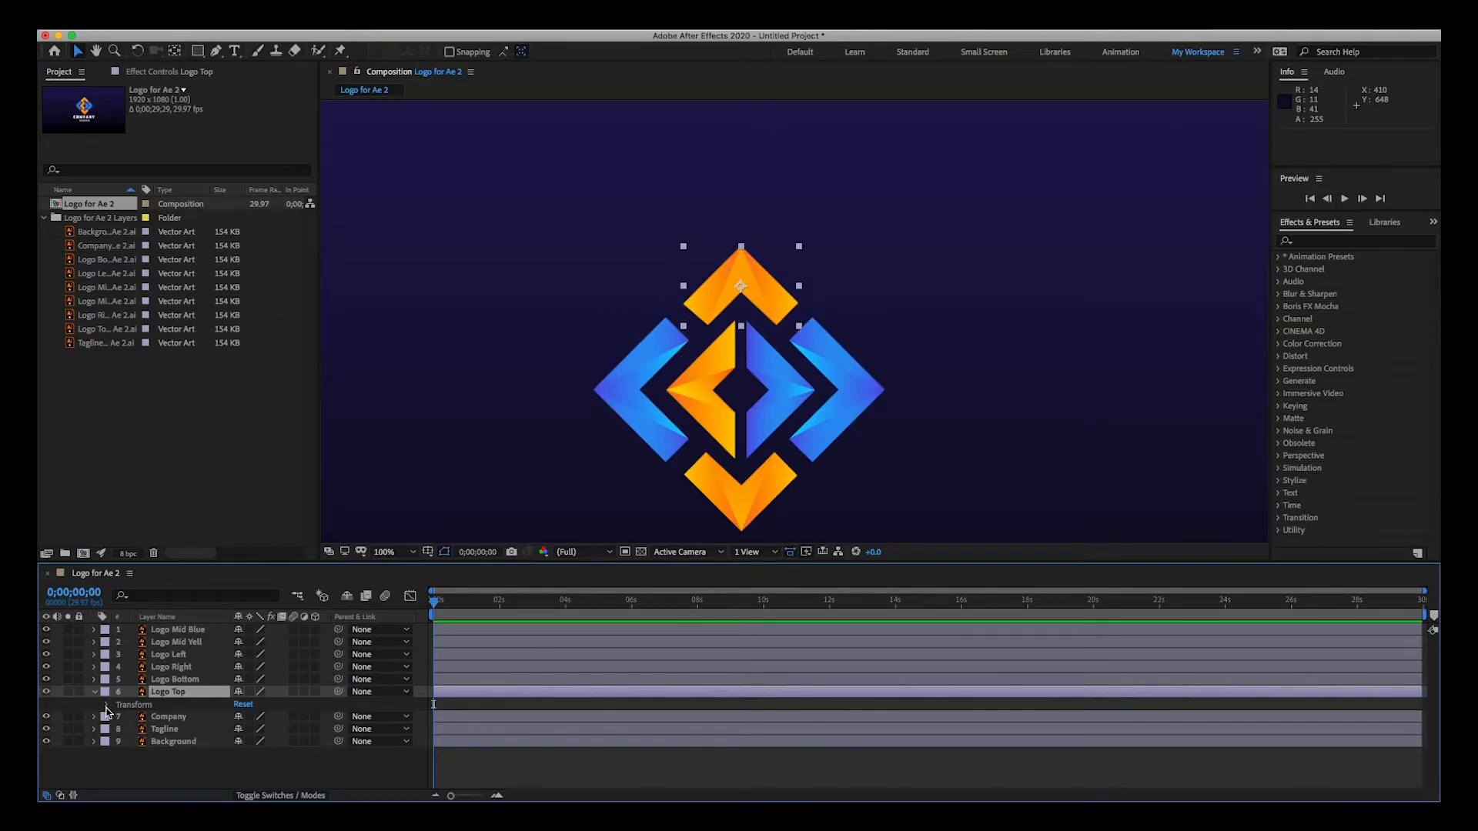
{"action": "left_click", "coordinate": [106, 706]}
{"action": "scroll", "coordinate": [214, 731], "scroll_direction": "down", "scroll_amount": 2}
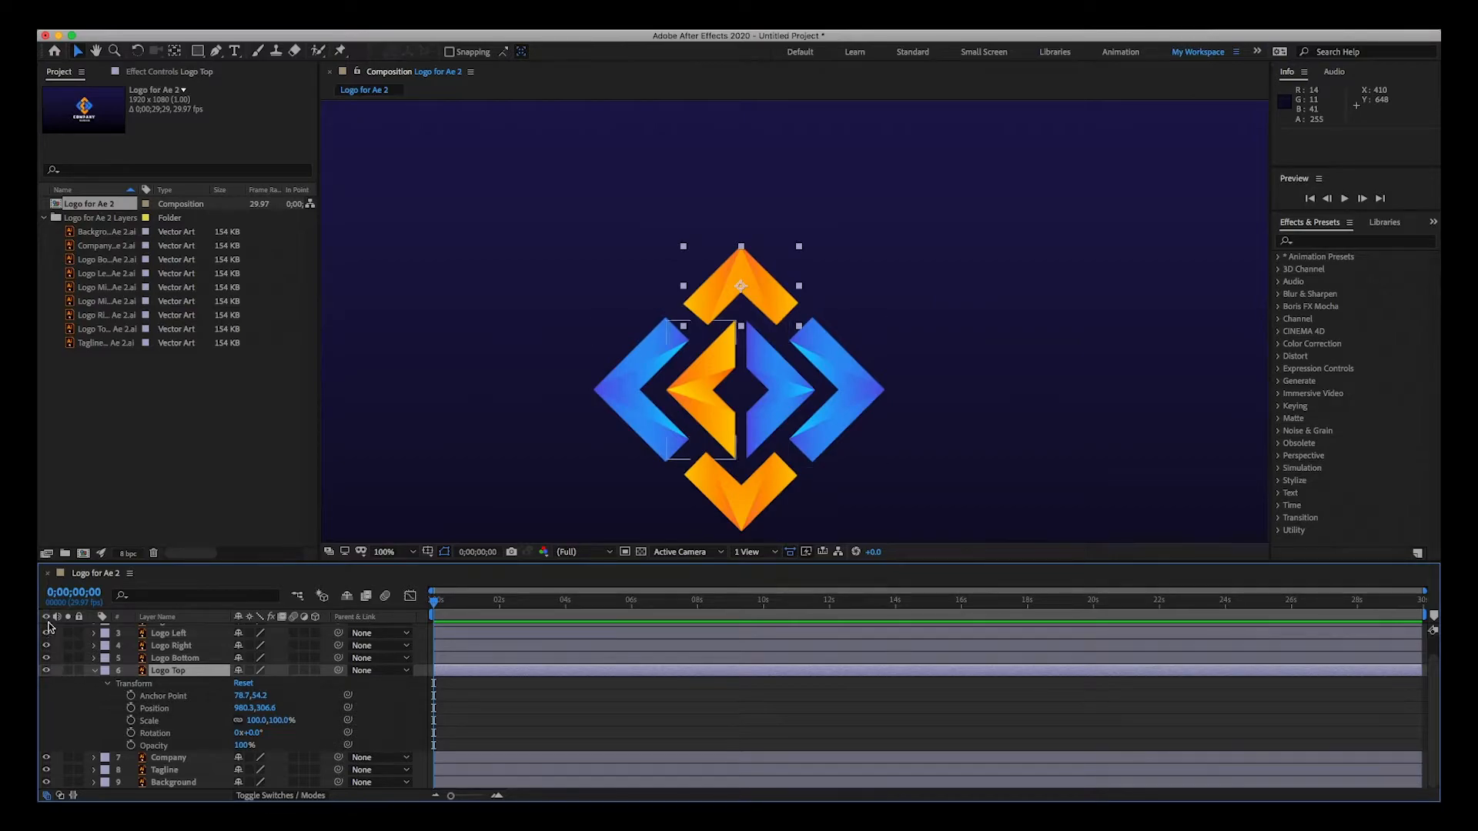
Toggle the Logo Top layer's visibility off and on to check which part of the logo it controls
{"action": "left_click", "coordinate": [46, 671]}
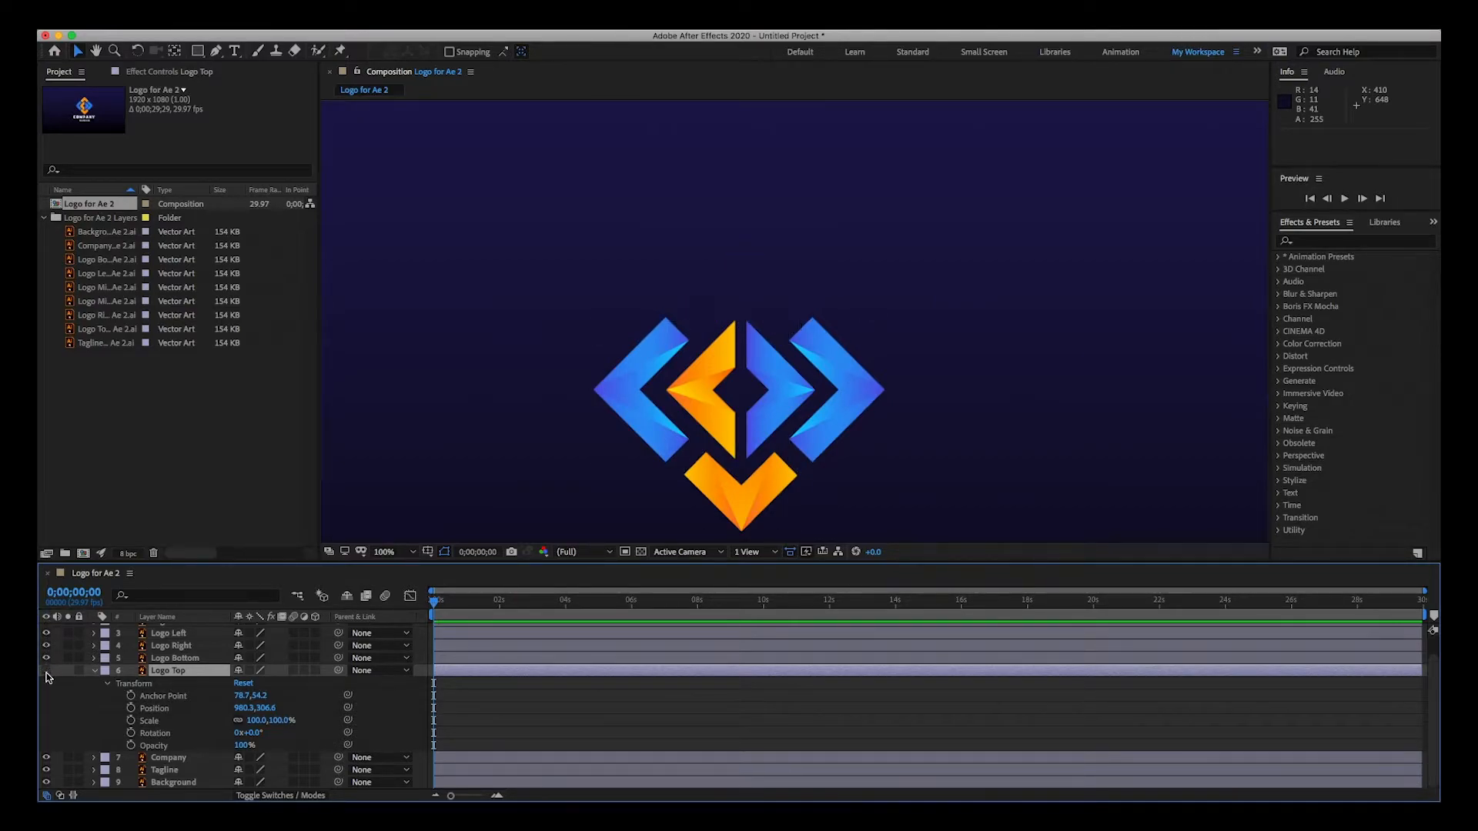
{"action": "left_click", "coordinate": [46, 671]}
{"action": "left_click", "coordinate": [47, 672]}
{"action": "left_click", "coordinate": [46, 671]}
{"action": "left_click", "coordinate": [46, 671]}
{"action": "left_click", "coordinate": [46, 671]}
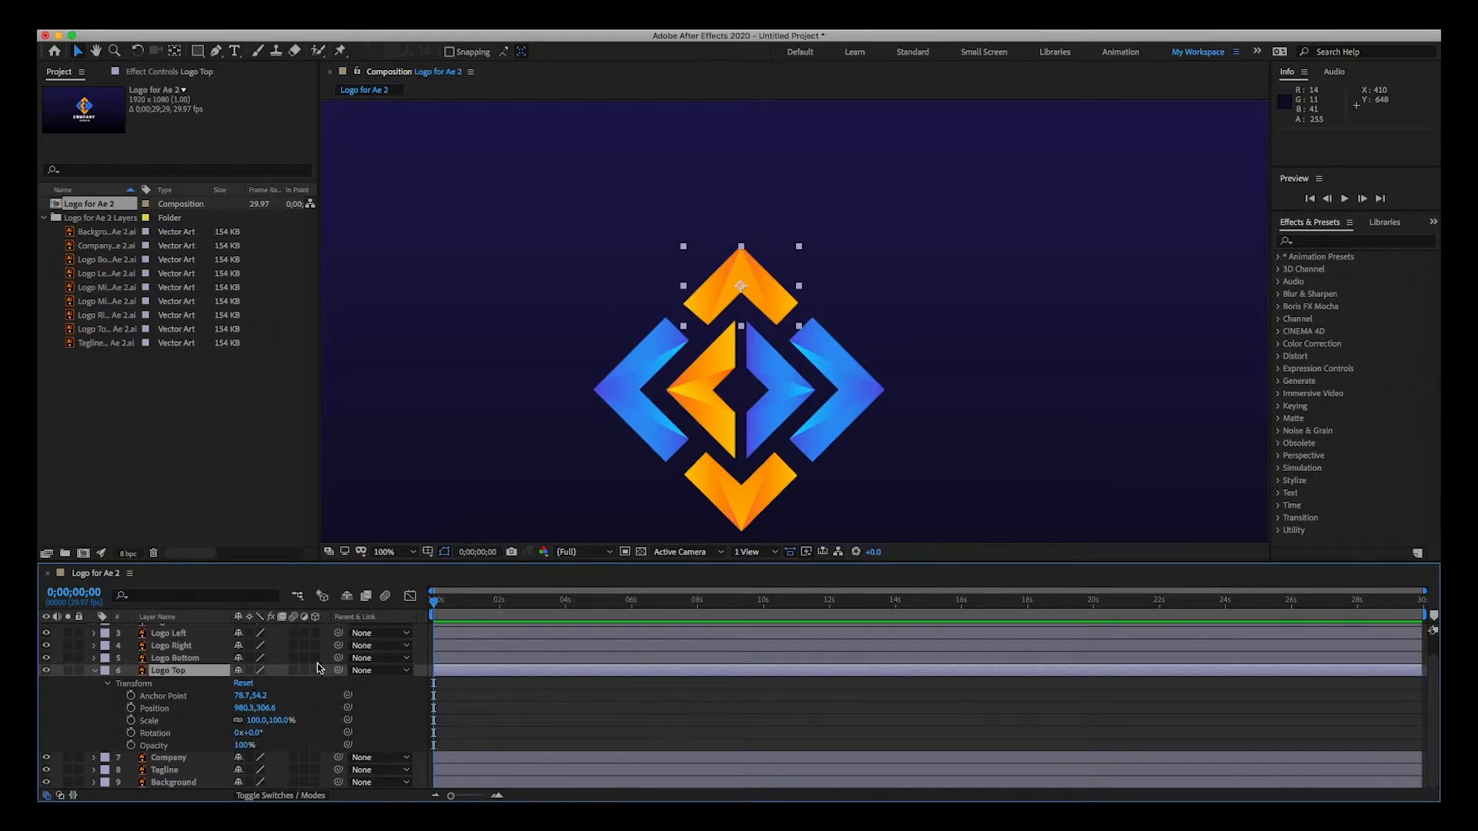
Add a Position keyframe to the Logo Top layer at 2 seconds
{"action": "left_click_drag", "start_coordinate": [433, 601], "coordinate": [499, 607]}
{"action": "left_click_drag", "start_coordinate": [451, 796], "coordinate": [462, 797]}
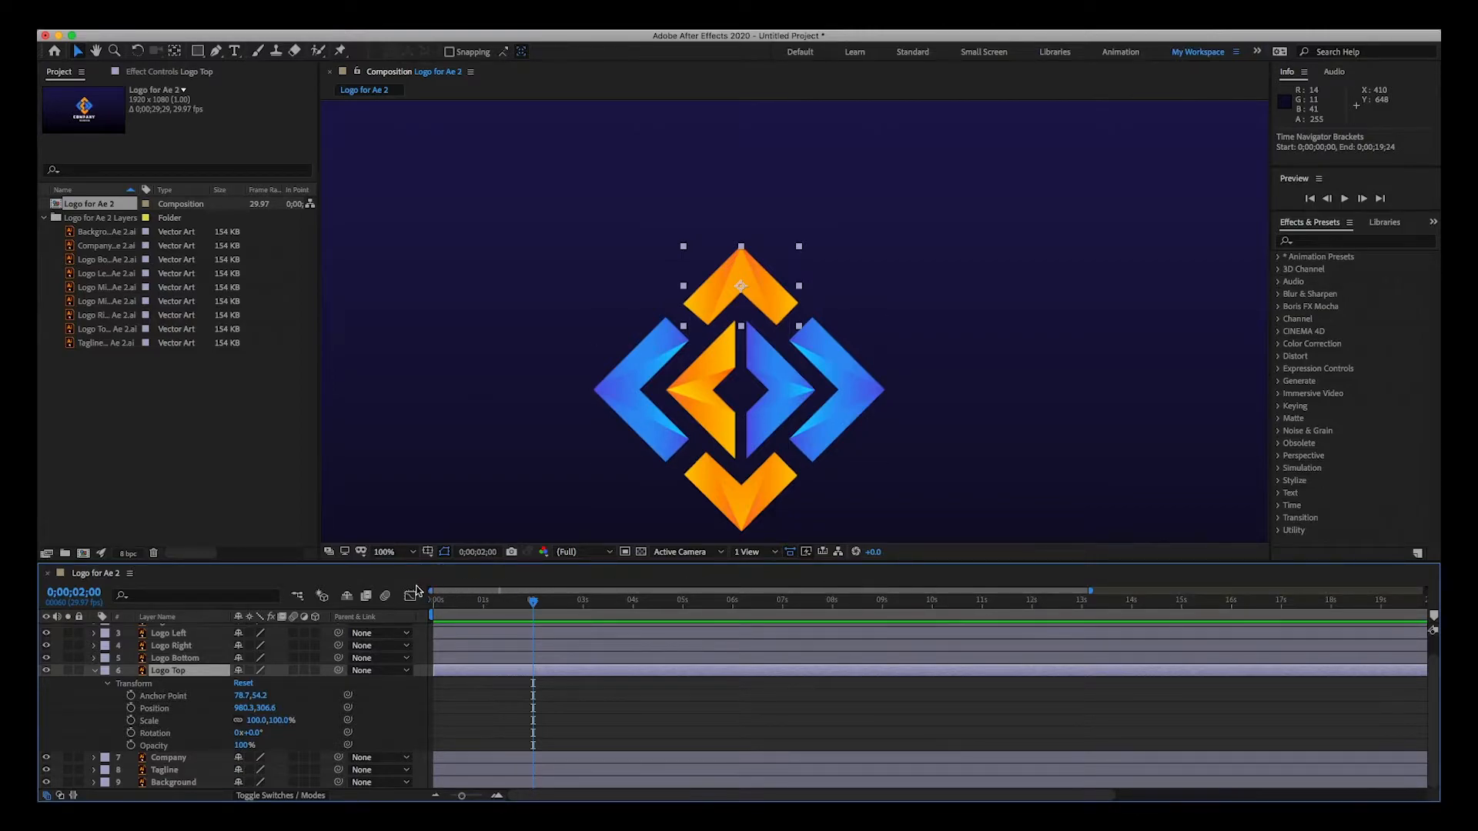
{"action": "left_click_drag", "start_coordinate": [1090, 591], "coordinate": [744, 591]}
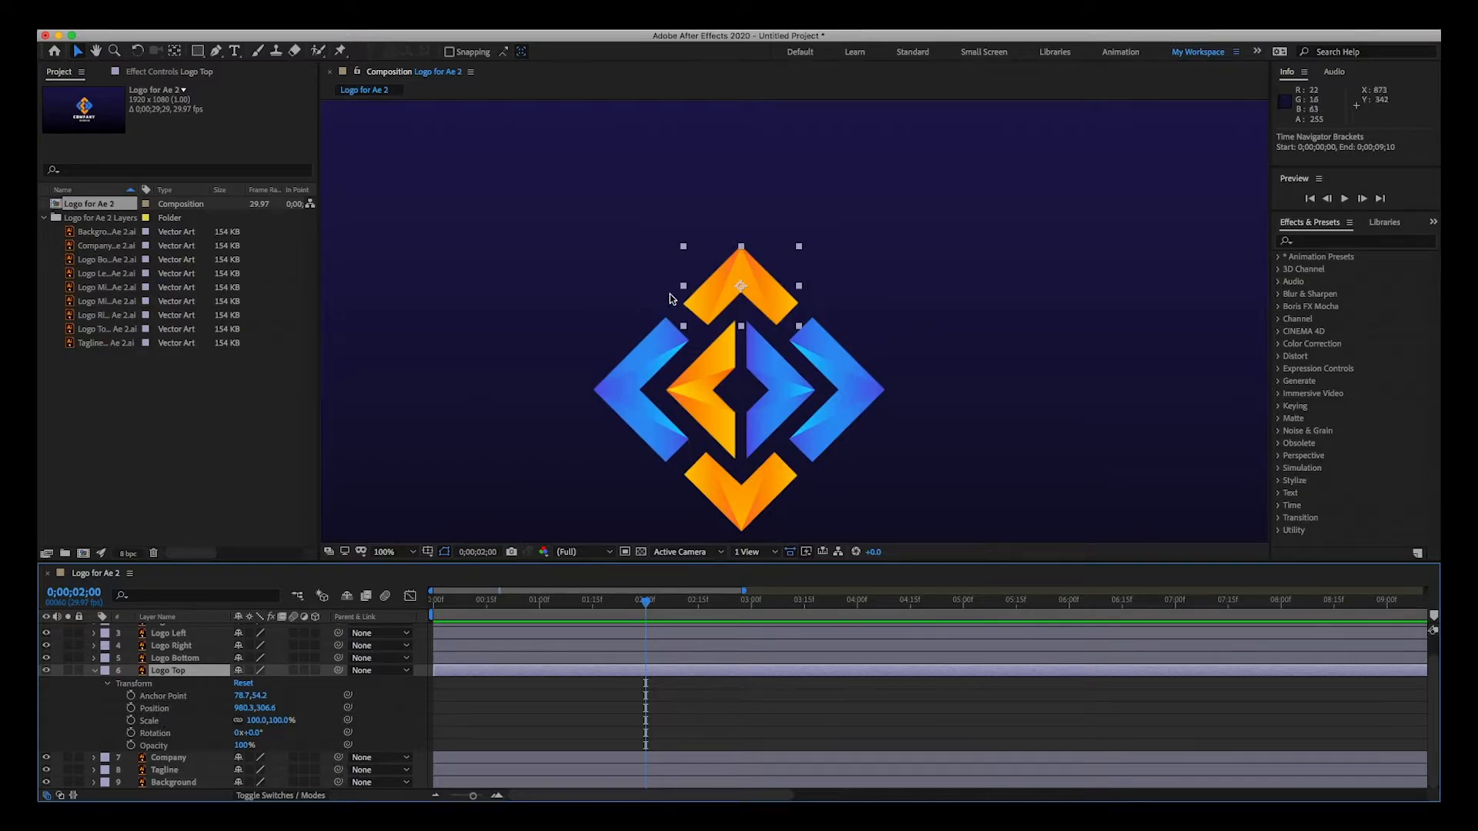
{"action": "left_click", "coordinate": [131, 709]}
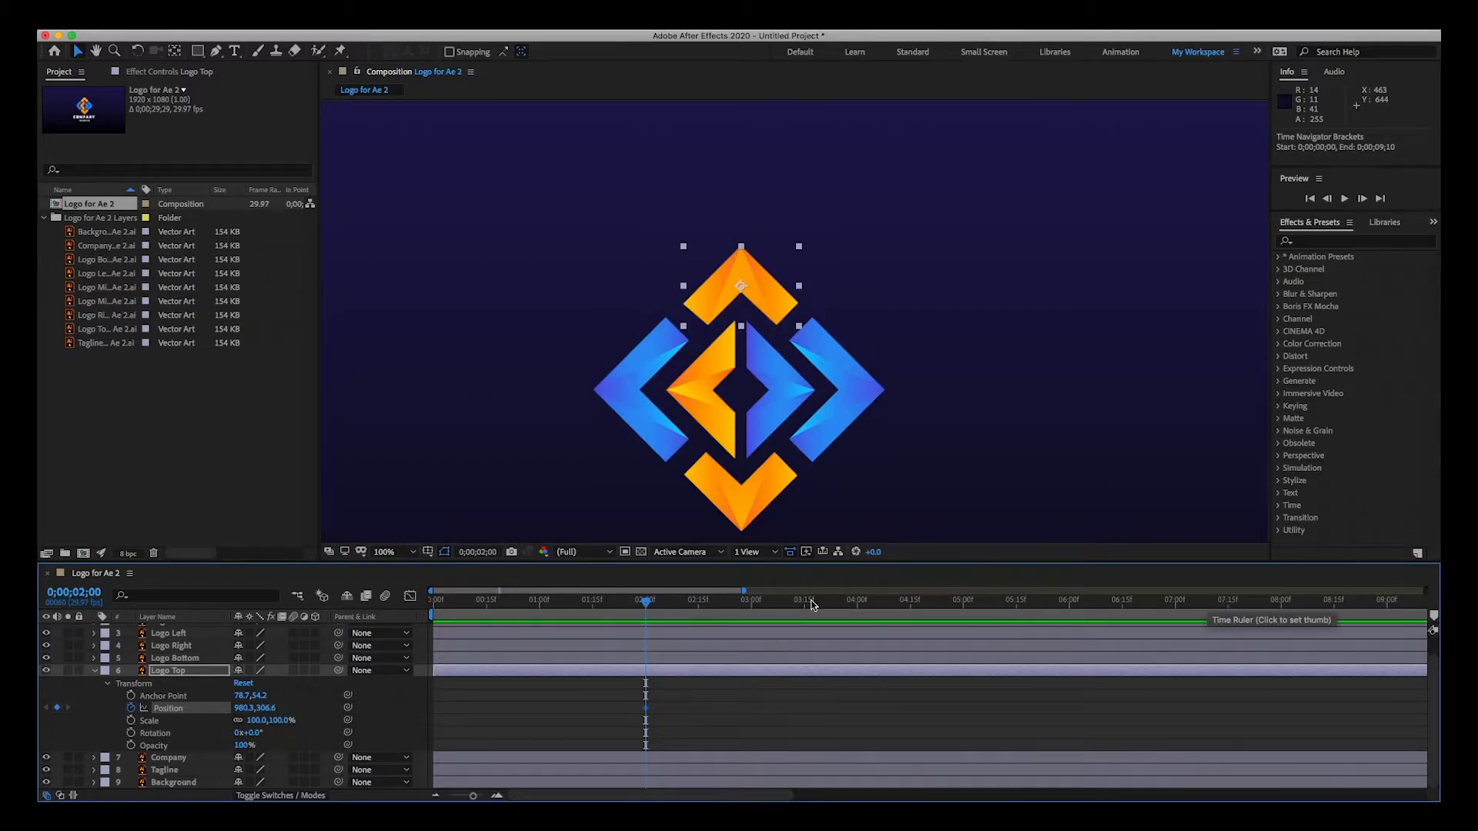
{"action": "left_click", "coordinate": [588, 603]}
{"action": "left_click_drag", "start_coordinate": [574, 608], "coordinate": [646, 612]}
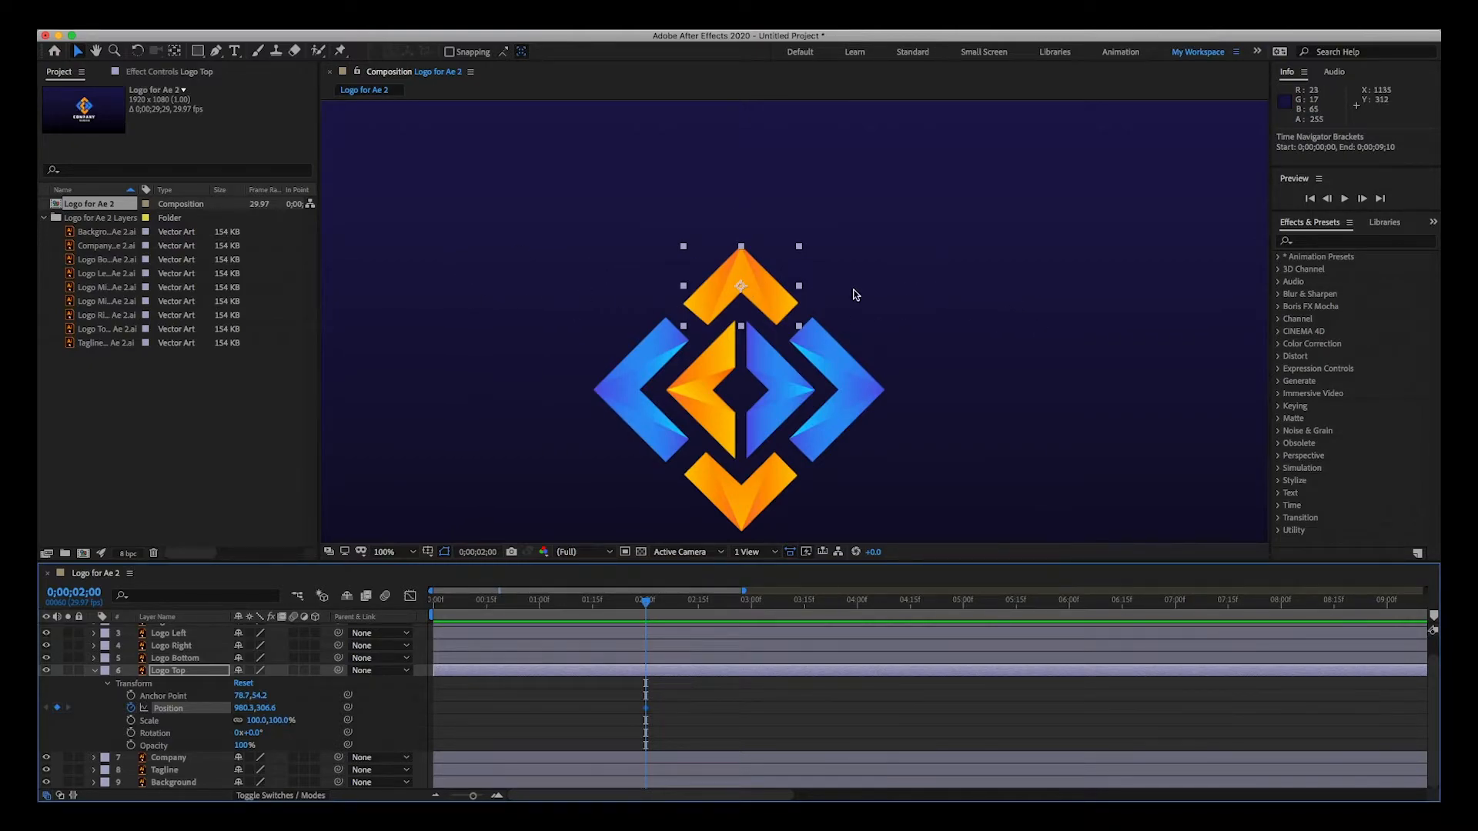
{"action": "left_click", "coordinate": [243, 708]}
{"action": "mouse_move", "coordinate": [244, 708]}
{"action": "left_mouse_down"}
{"action": "mouse_move", "coordinate": [222, 710]}
{"action": "mouse_move", "coordinate": [311, 709]}
{"action": "mouse_move", "coordinate": [212, 712]}
{"action": "mouse_move", "coordinate": [274, 709]}
{"action": "mouse_move", "coordinate": [223, 710]}
{"action": "mouse_move", "coordinate": [266, 708]}
{"action": "mouse_move", "coordinate": [255, 715]}
{"action": "left_mouse_up"}
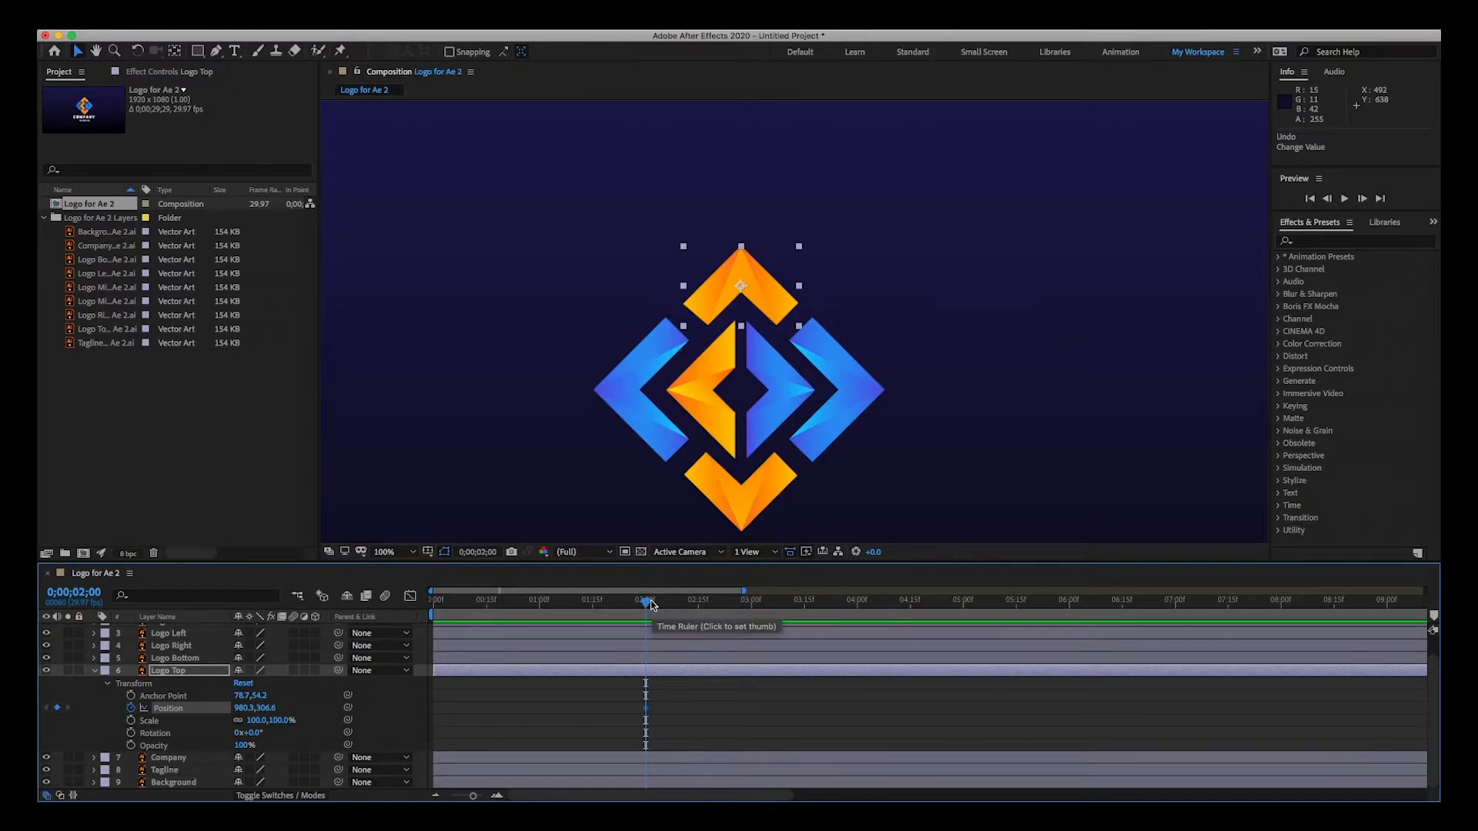
Move the current time to 1 second, ahead of the Logo Top layer's Position keyframe
{"action": "left_click_drag", "start_coordinate": [648, 601], "coordinate": [541, 609]}
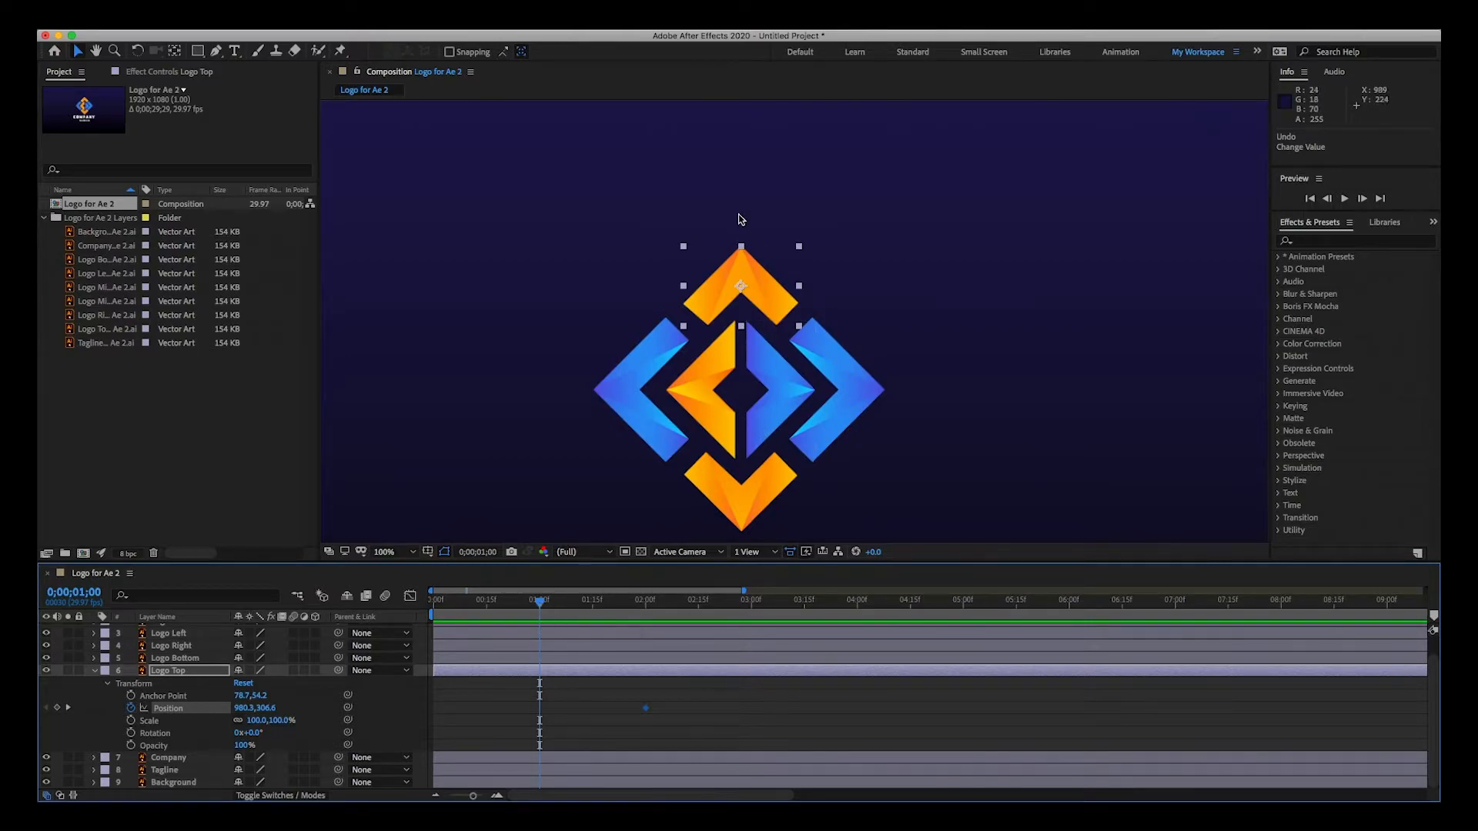
{"action": "key", "text": "comma"}
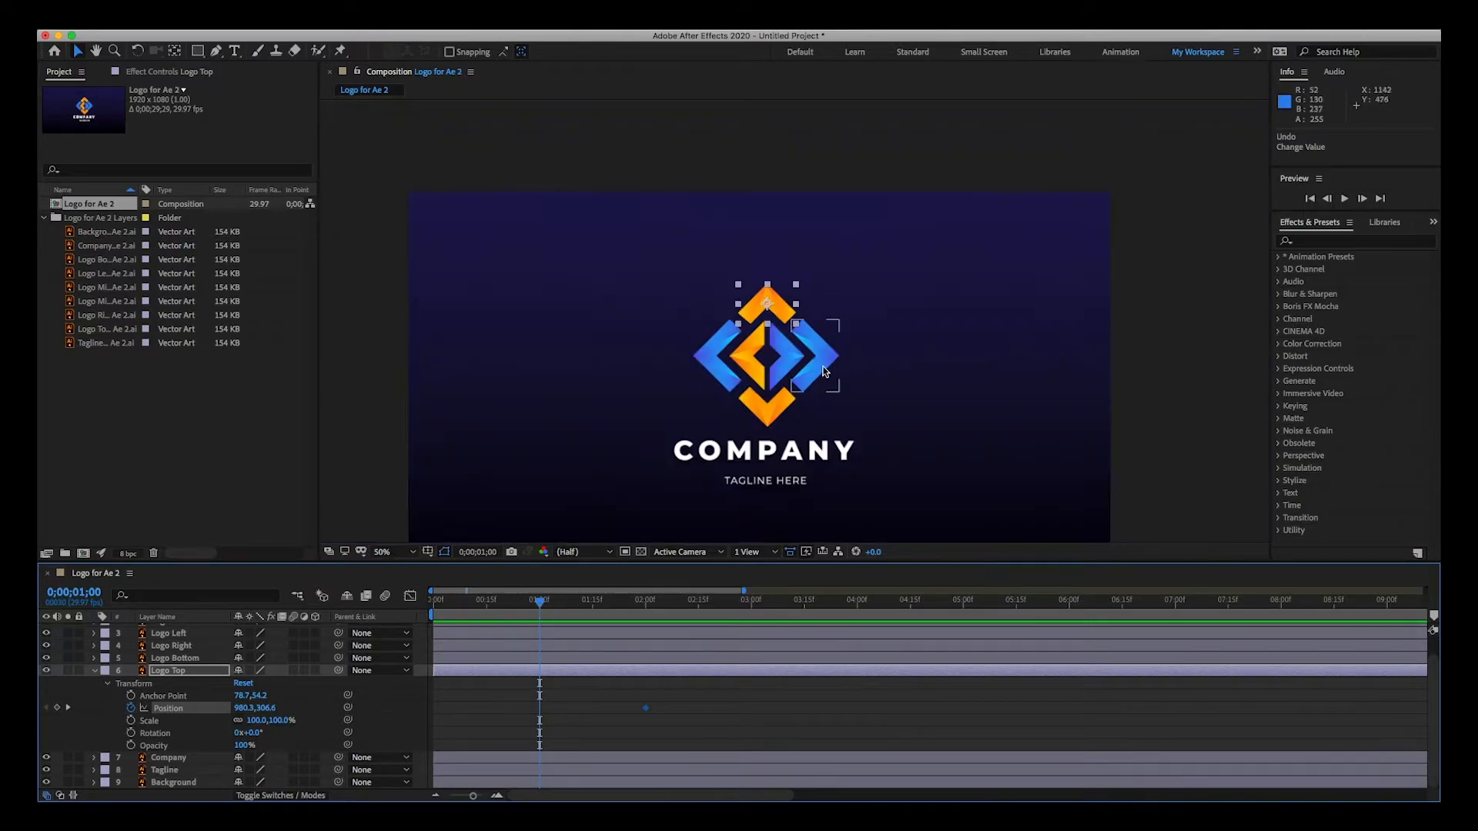
{"action": "key", "text": "h"}
{"action": "left_click_drag", "start_coordinate": [778, 389], "coordinate": [739, 316]}
{"action": "key", "text": "v"}
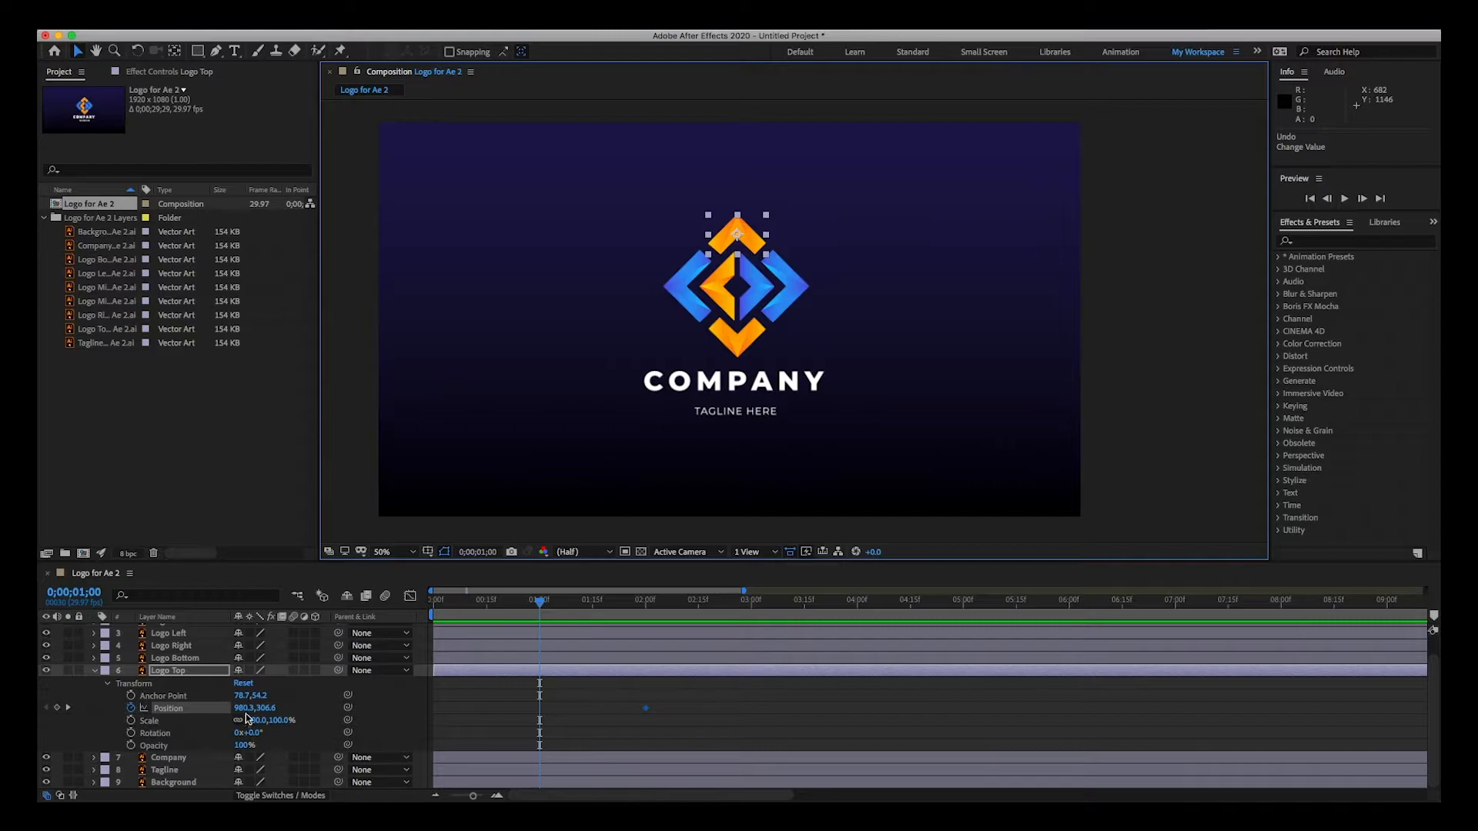
{"action": "left_click_drag", "start_coordinate": [706, 237], "coordinate": [1080, 327]}
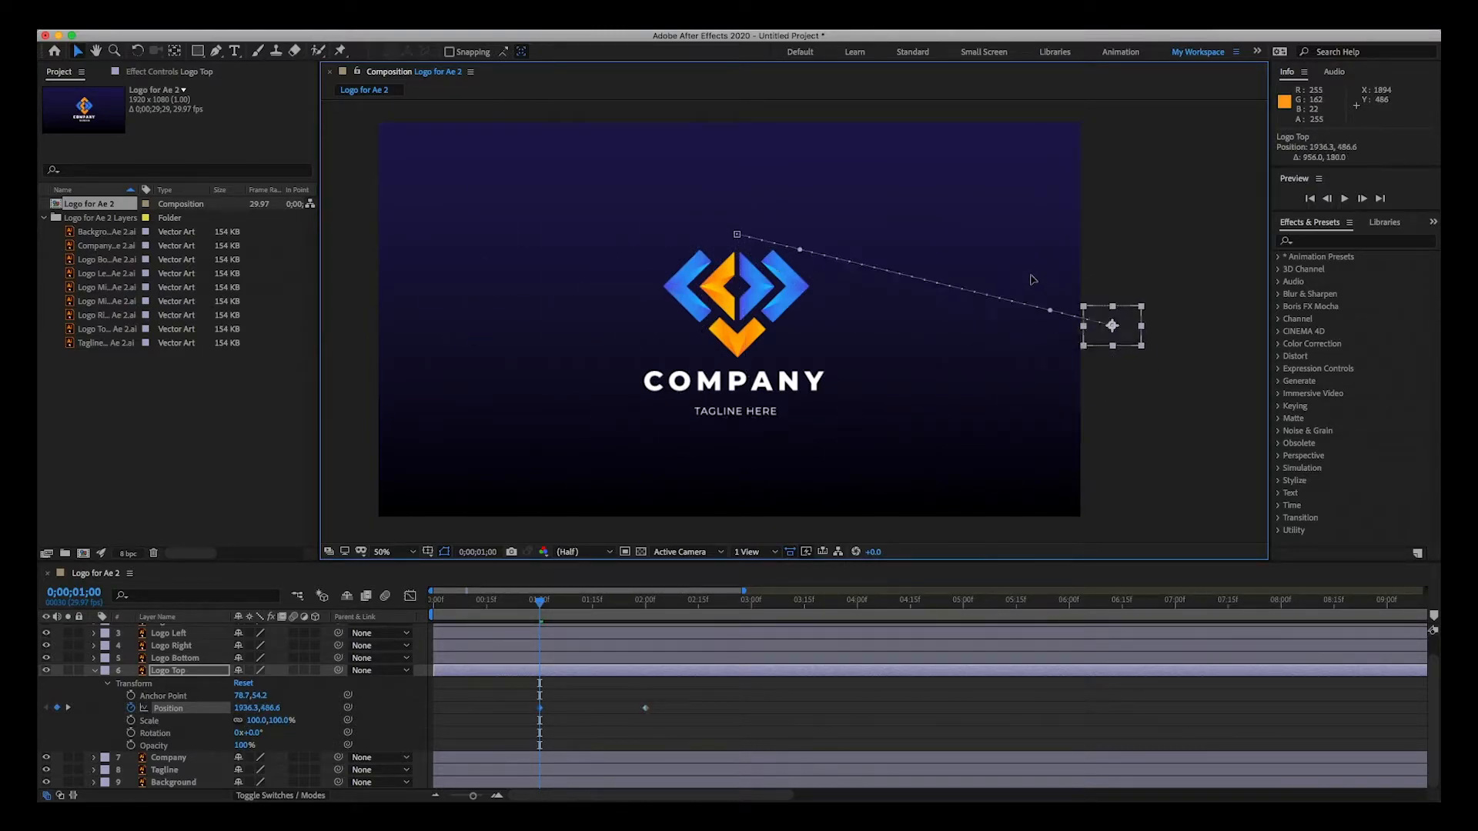
{"action": "left_click_drag", "start_coordinate": [1035, 281], "coordinate": [1016, 259]}
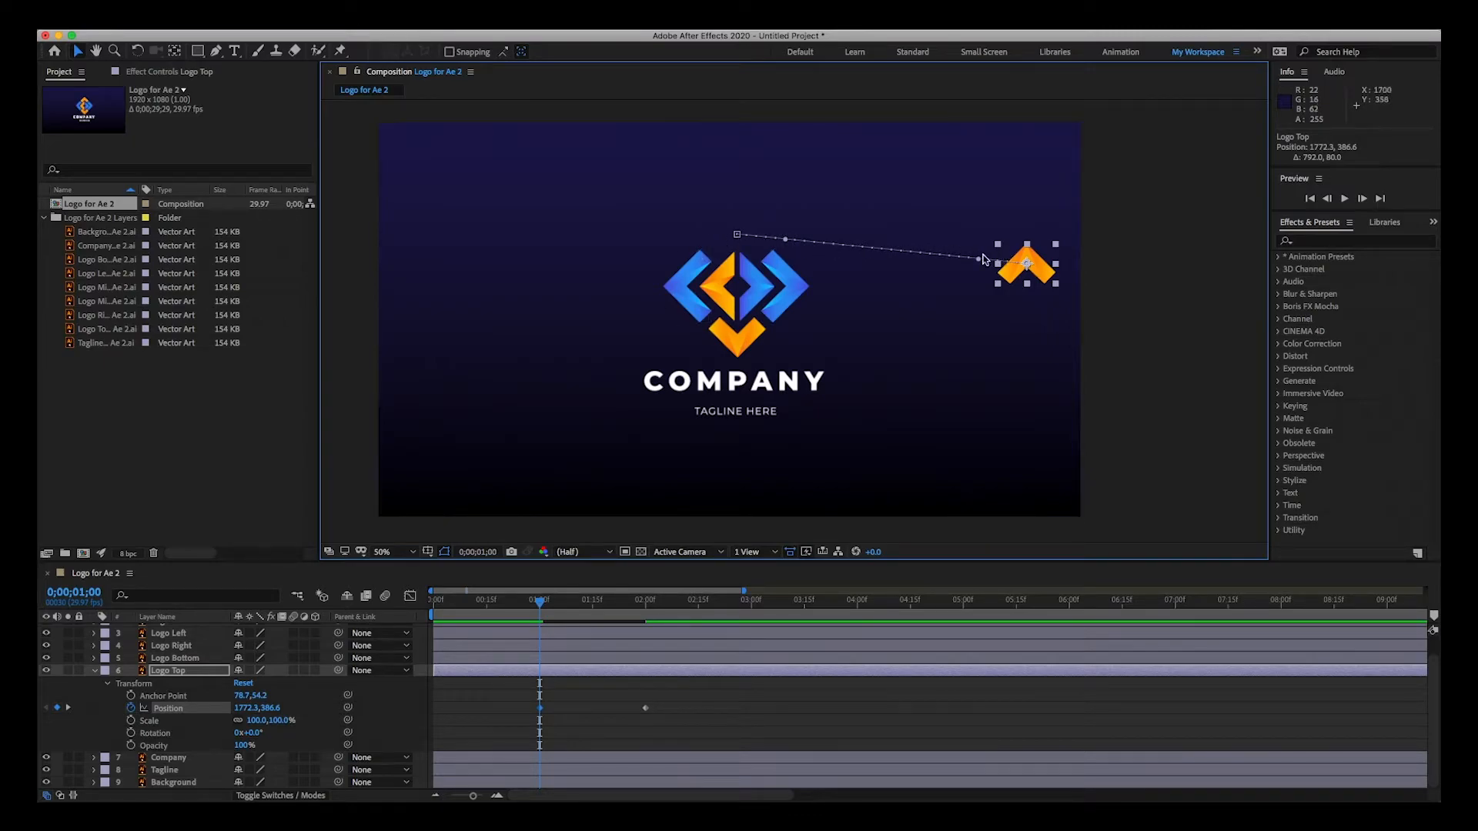
{"action": "mouse_move", "coordinate": [539, 604]}
{"action": "left_mouse_down"}
{"action": "mouse_move", "coordinate": [627, 606]}
{"action": "mouse_move", "coordinate": [539, 614]}
{"action": "left_mouse_up"}
{"action": "left_click_drag", "start_coordinate": [1027, 268], "coordinate": [718, 244]}
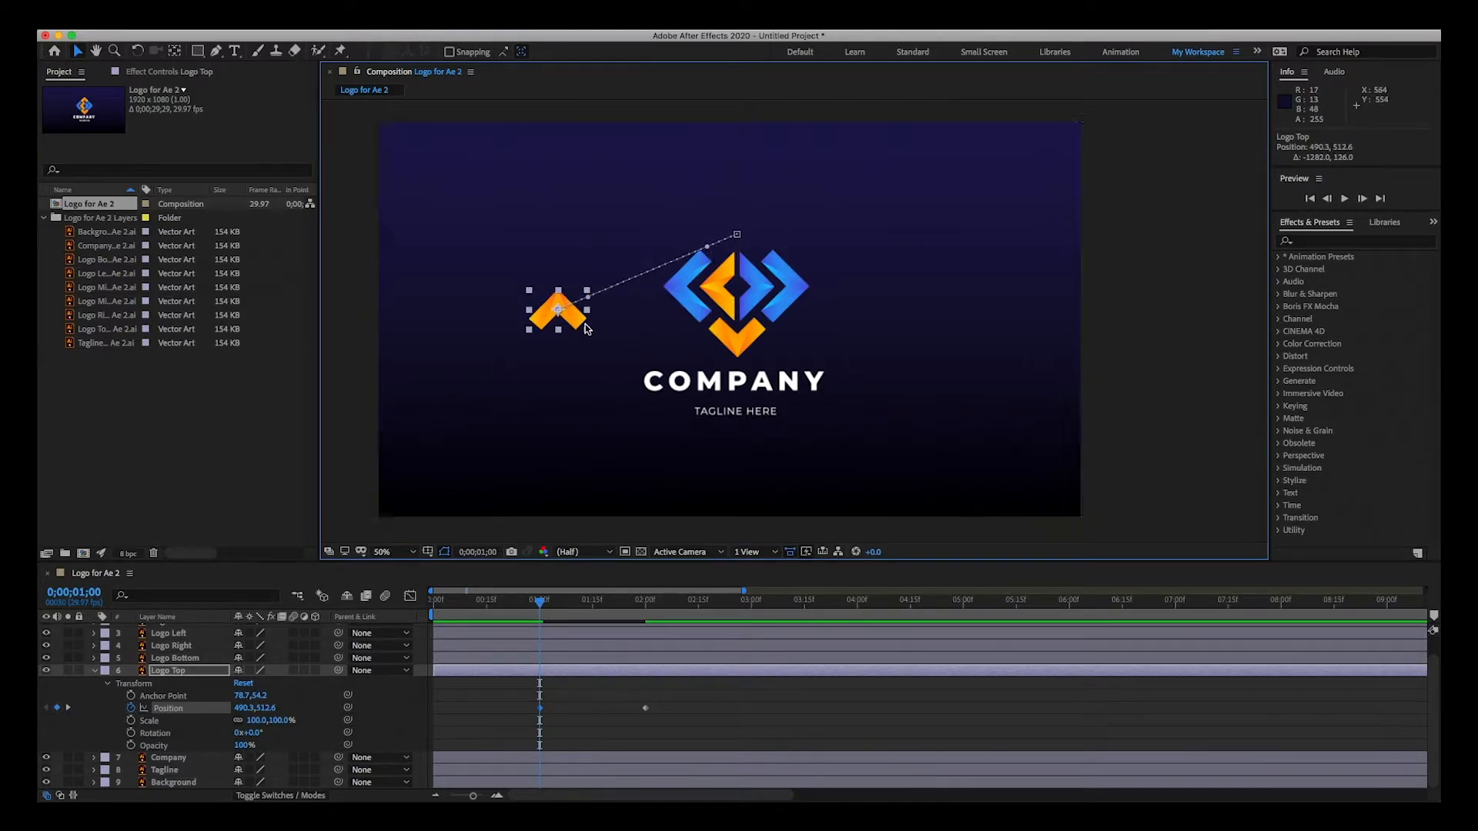
{"action": "key", "text": "super+z"}
{"action": "key", "text": "super+z"}
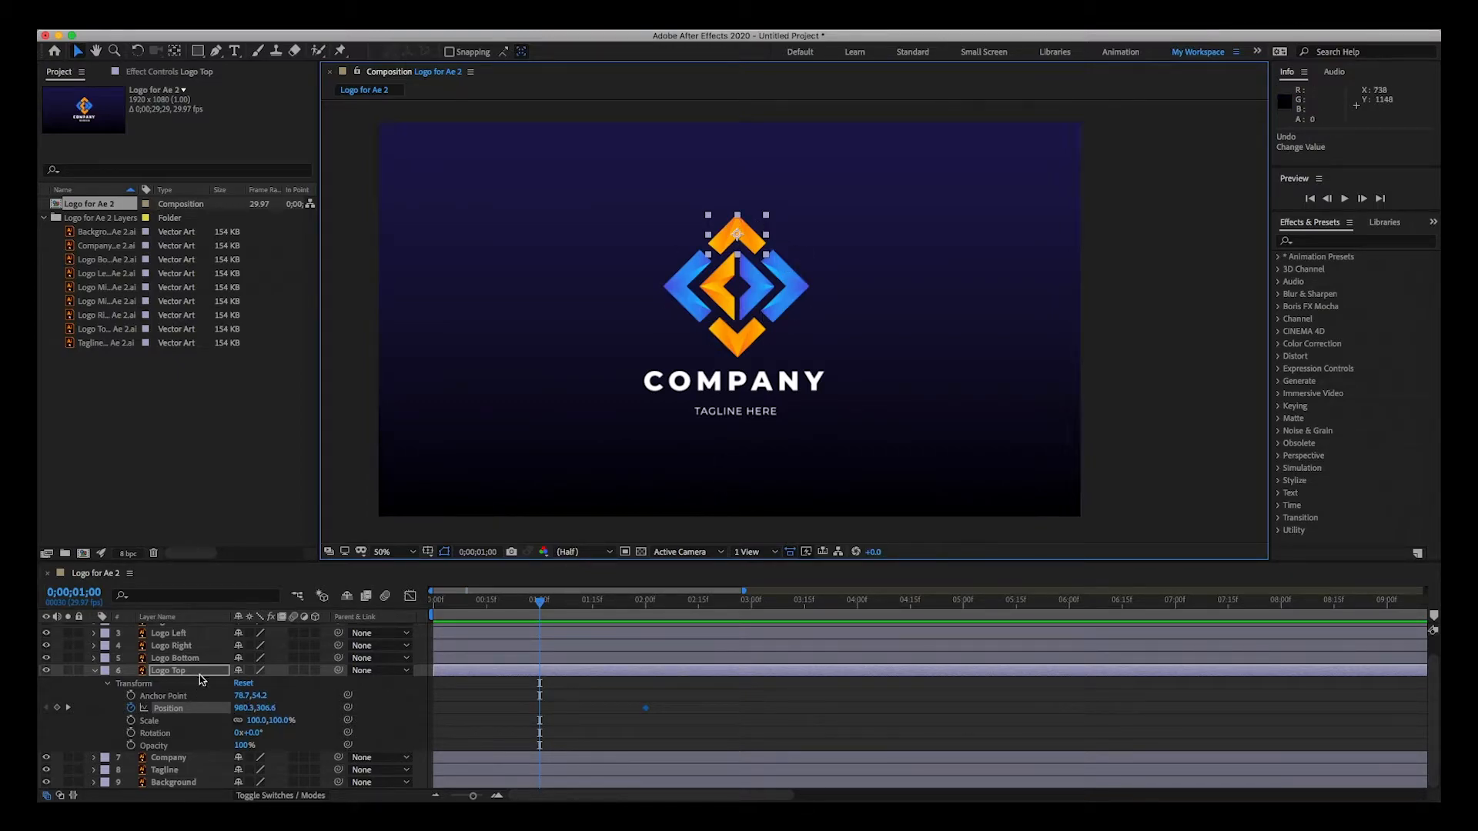
Set the Logo Top layer's vertical Position to 1153.6 at 1 second and preview the animation from the start
{"action": "left_click_drag", "start_coordinate": [266, 711], "coordinate": [887, 707]}
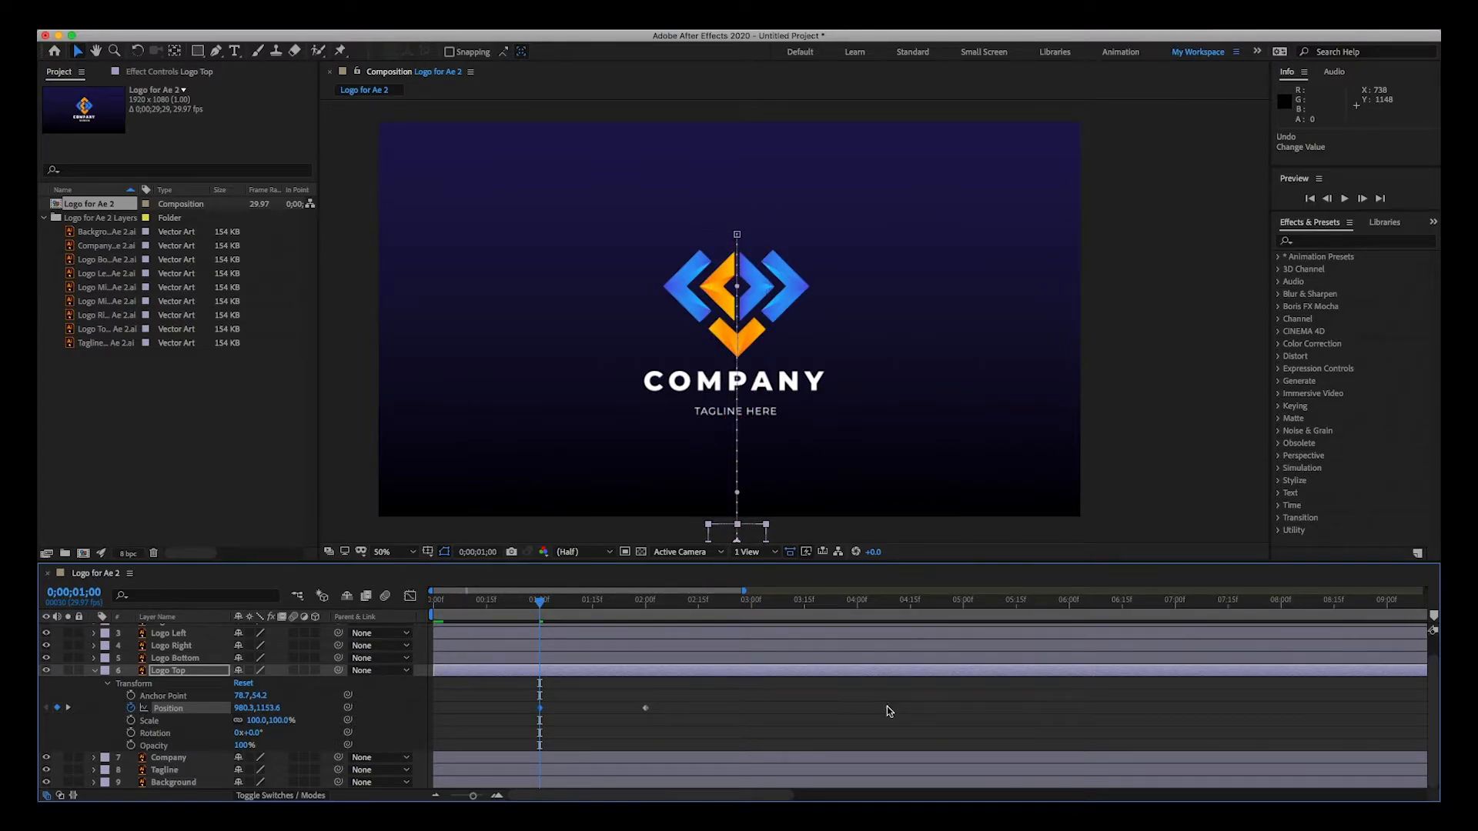
{"action": "left_click_drag", "start_coordinate": [541, 606], "coordinate": [433, 606]}
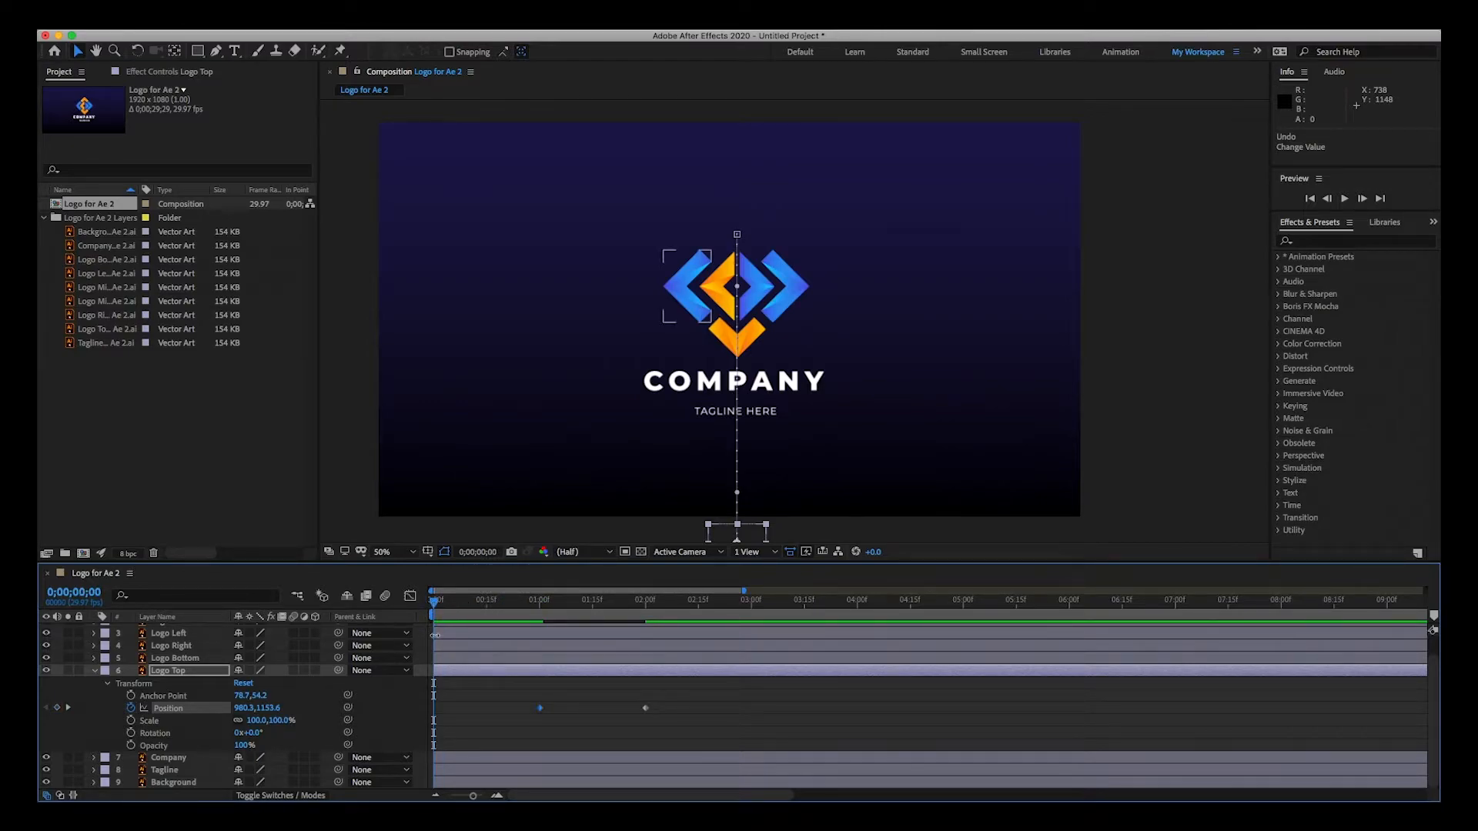
{"action": "key", "text": "space"}
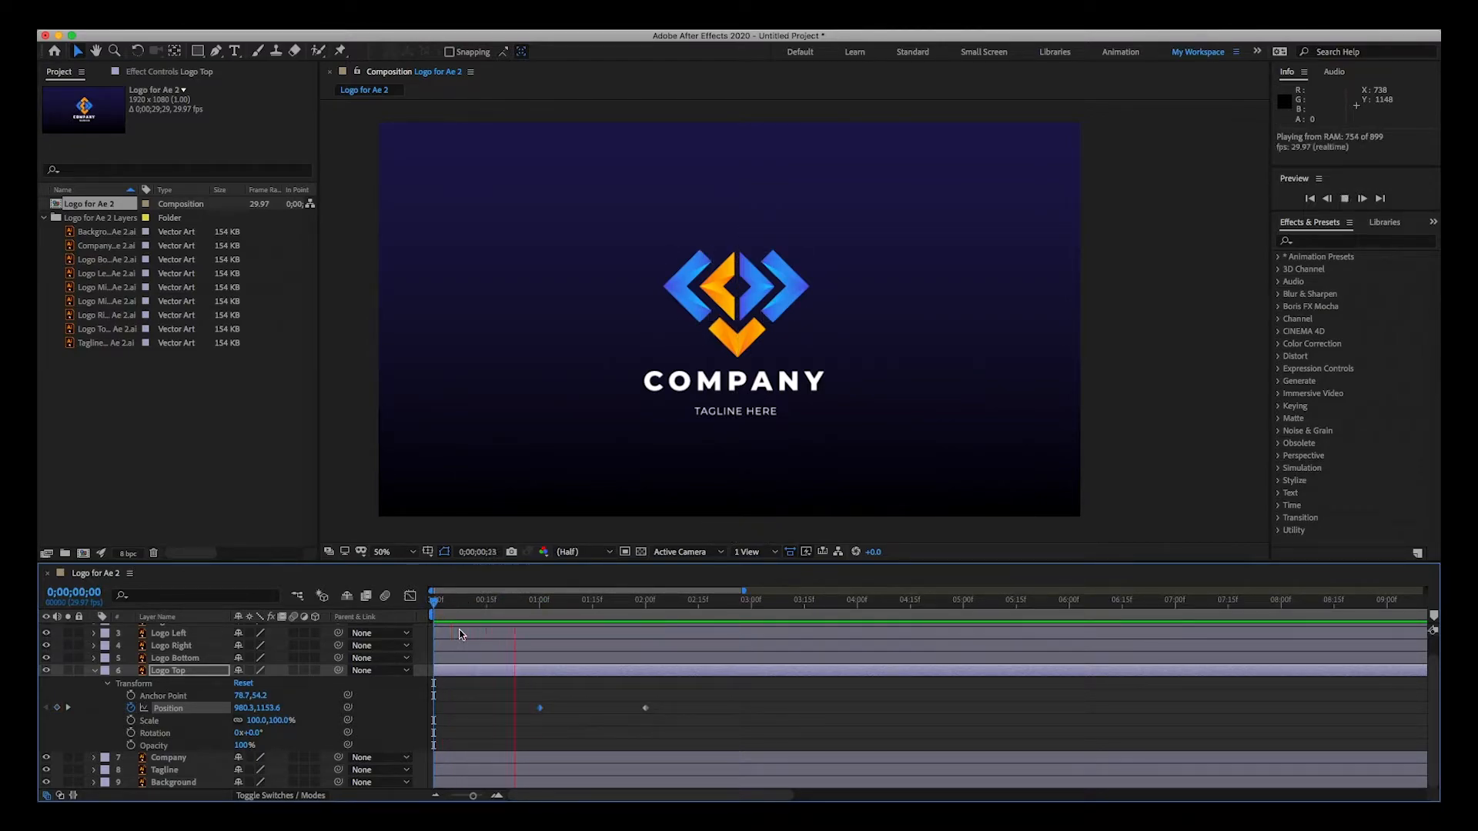
{"action": "key", "text": "space"}
Expand the Logo Right layer's Transform properties and add a Rotation keyframe at 1 second
{"action": "left_click_drag", "start_coordinate": [617, 601], "coordinate": [537, 648]}
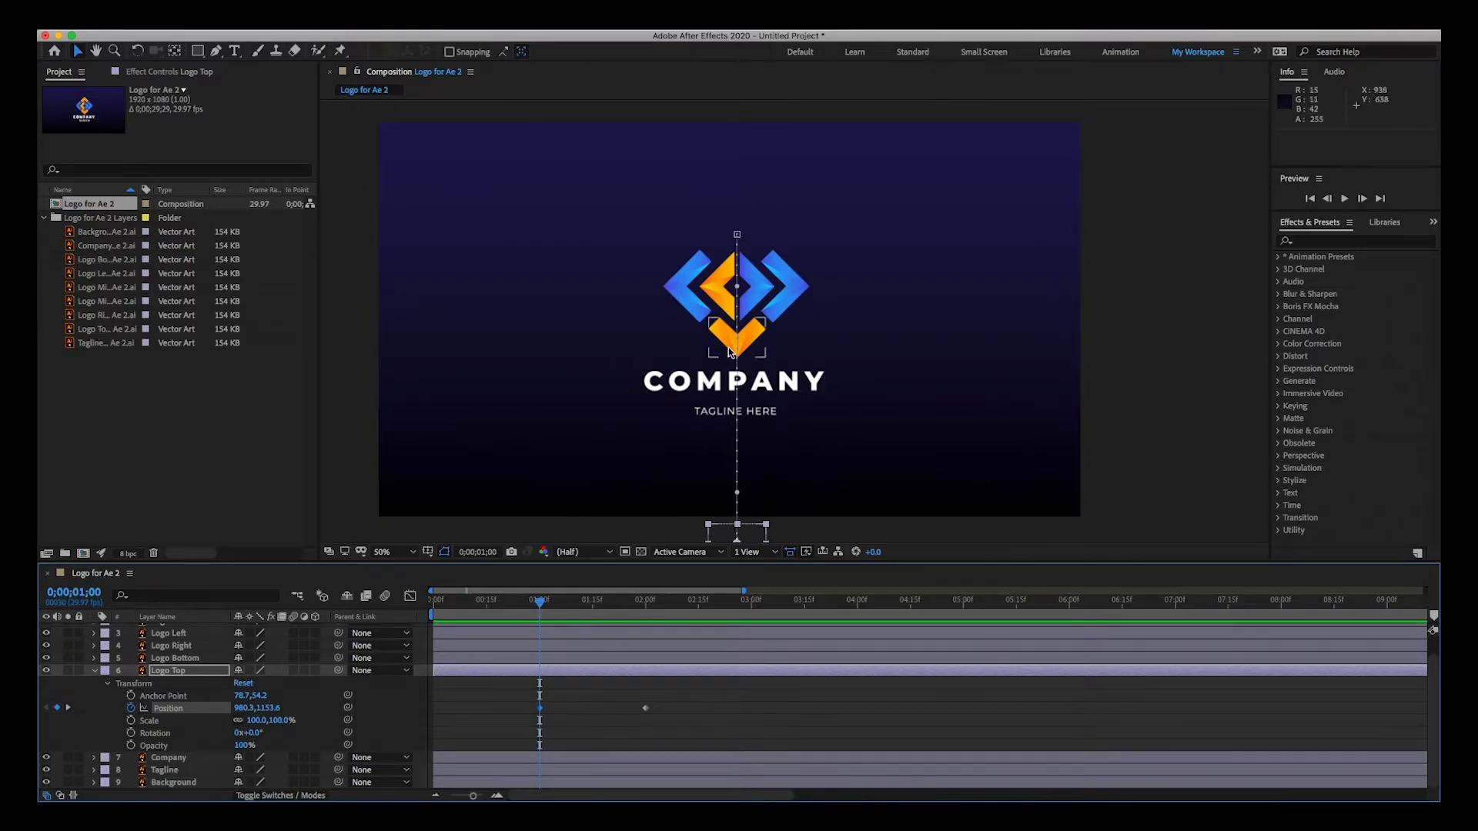
{"action": "left_click", "coordinate": [791, 301]}
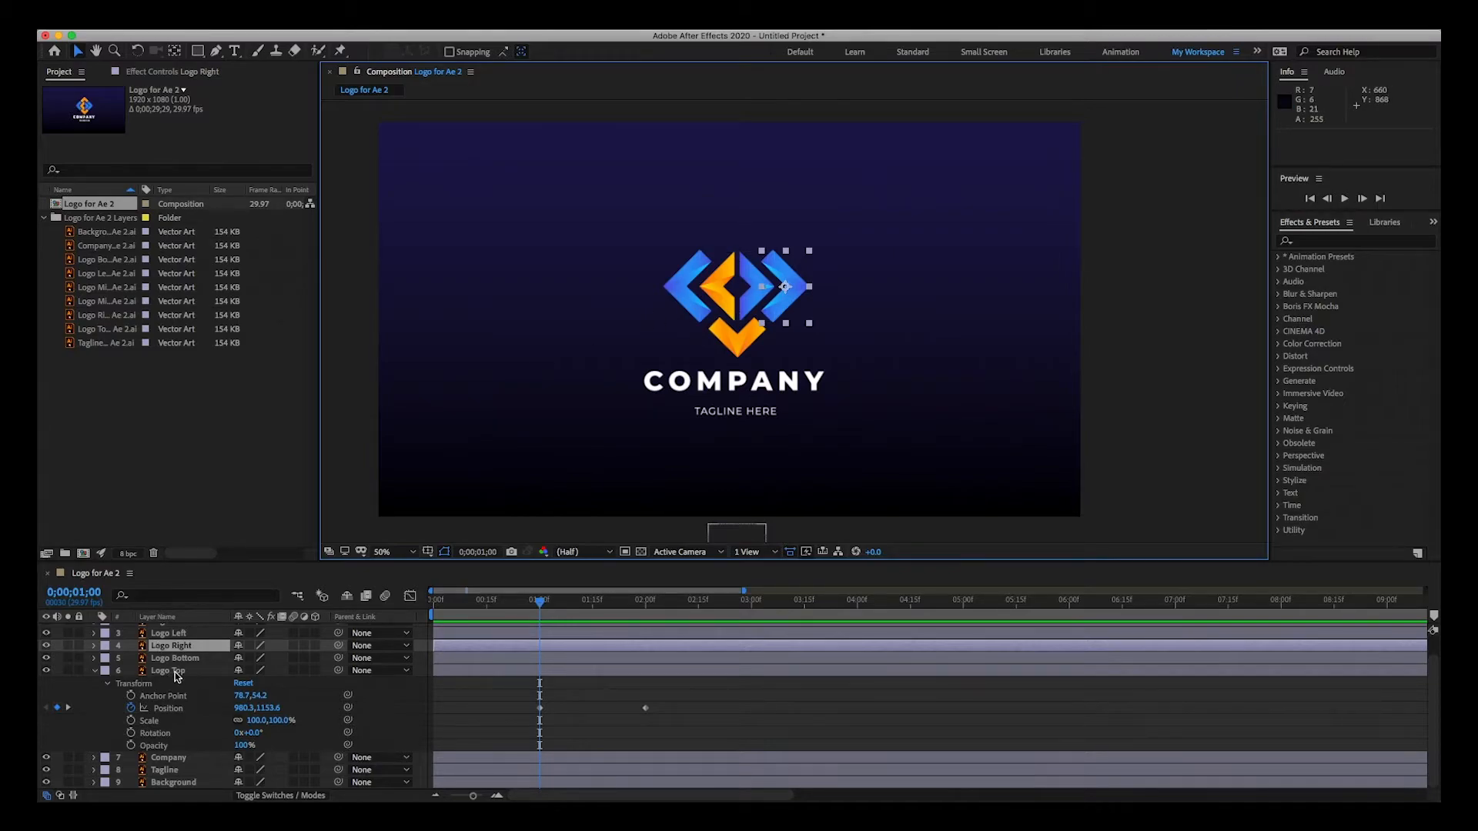
{"action": "left_click", "coordinate": [96, 671]}
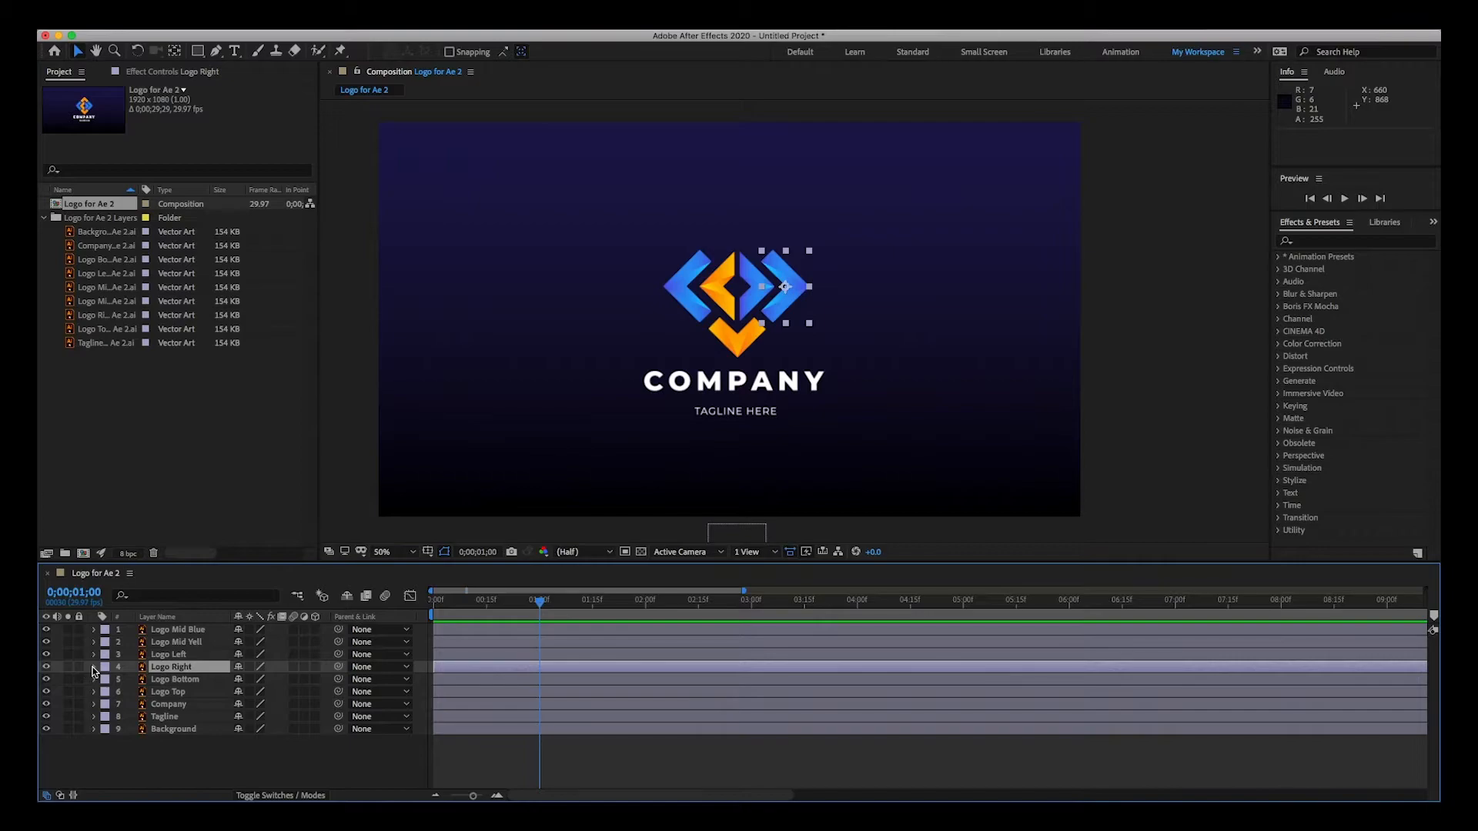
{"action": "left_click", "coordinate": [93, 668]}
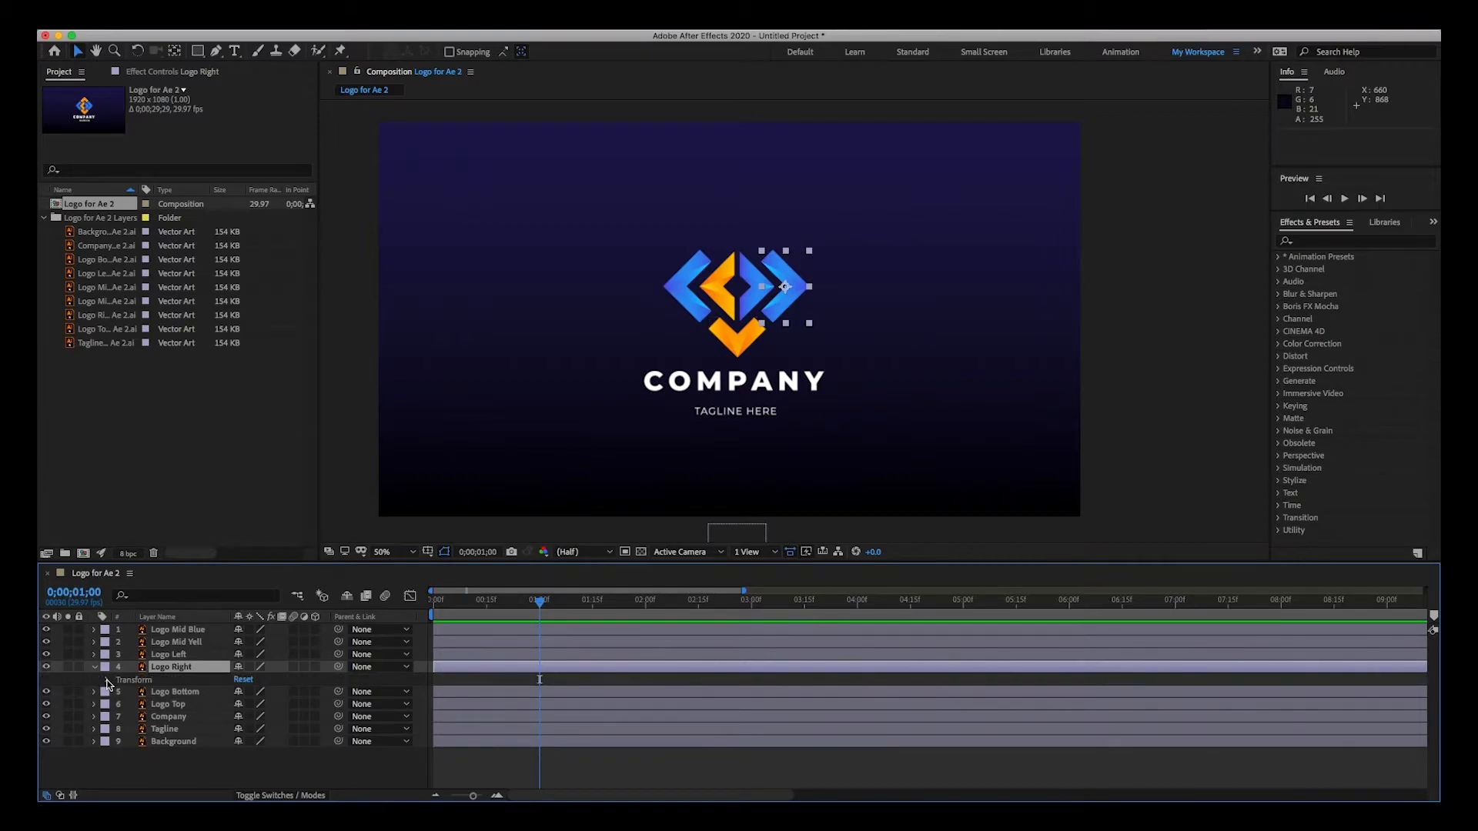
{"action": "left_click", "coordinate": [108, 681]}
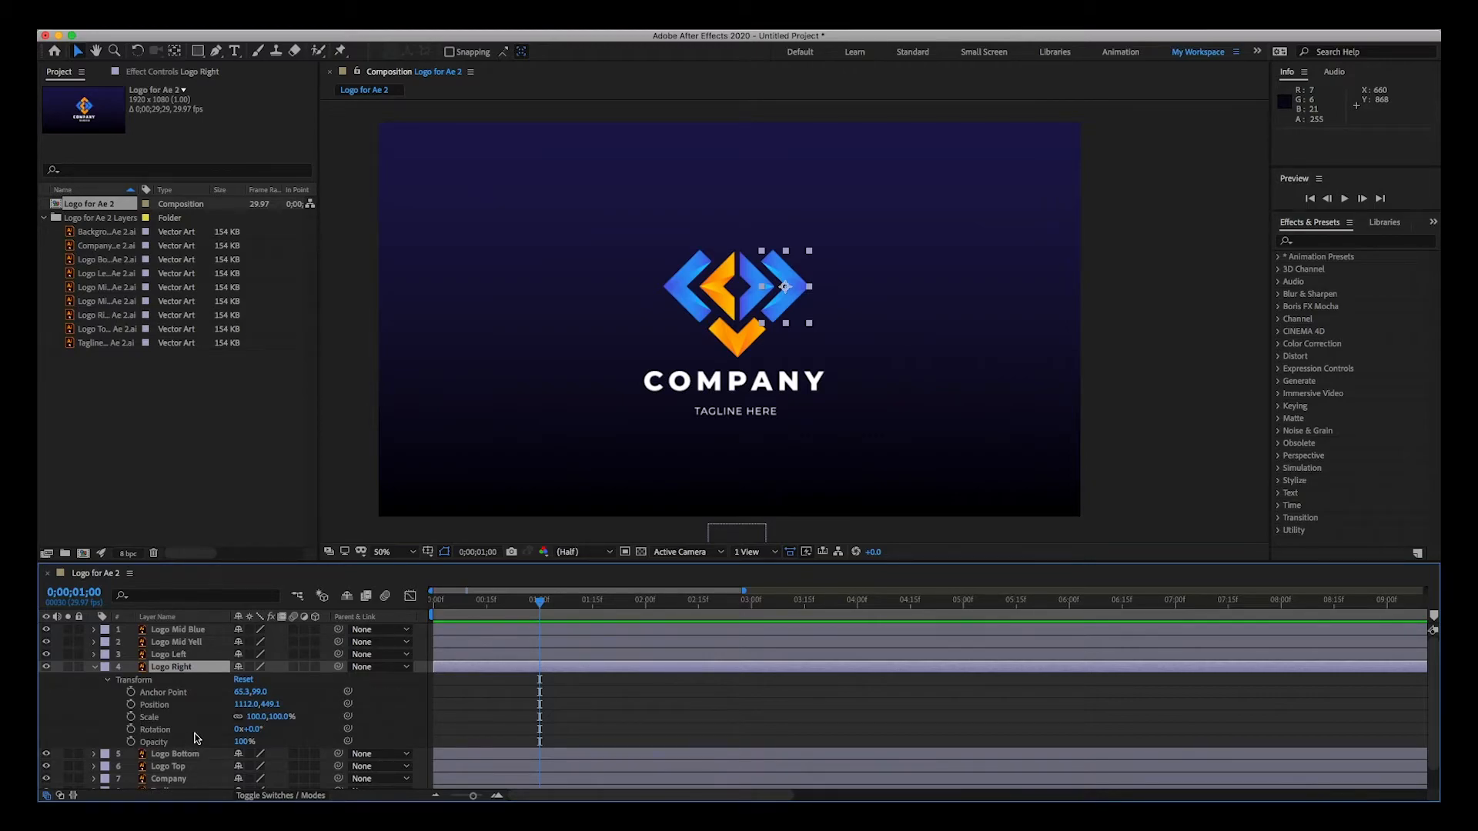
{"action": "mouse_move", "coordinate": [541, 602]}
{"action": "left_mouse_down"}
{"action": "mouse_move", "coordinate": [434, 606]}
{"action": "mouse_move", "coordinate": [538, 605]}
{"action": "left_mouse_up"}
{"action": "left_click", "coordinate": [131, 730]}
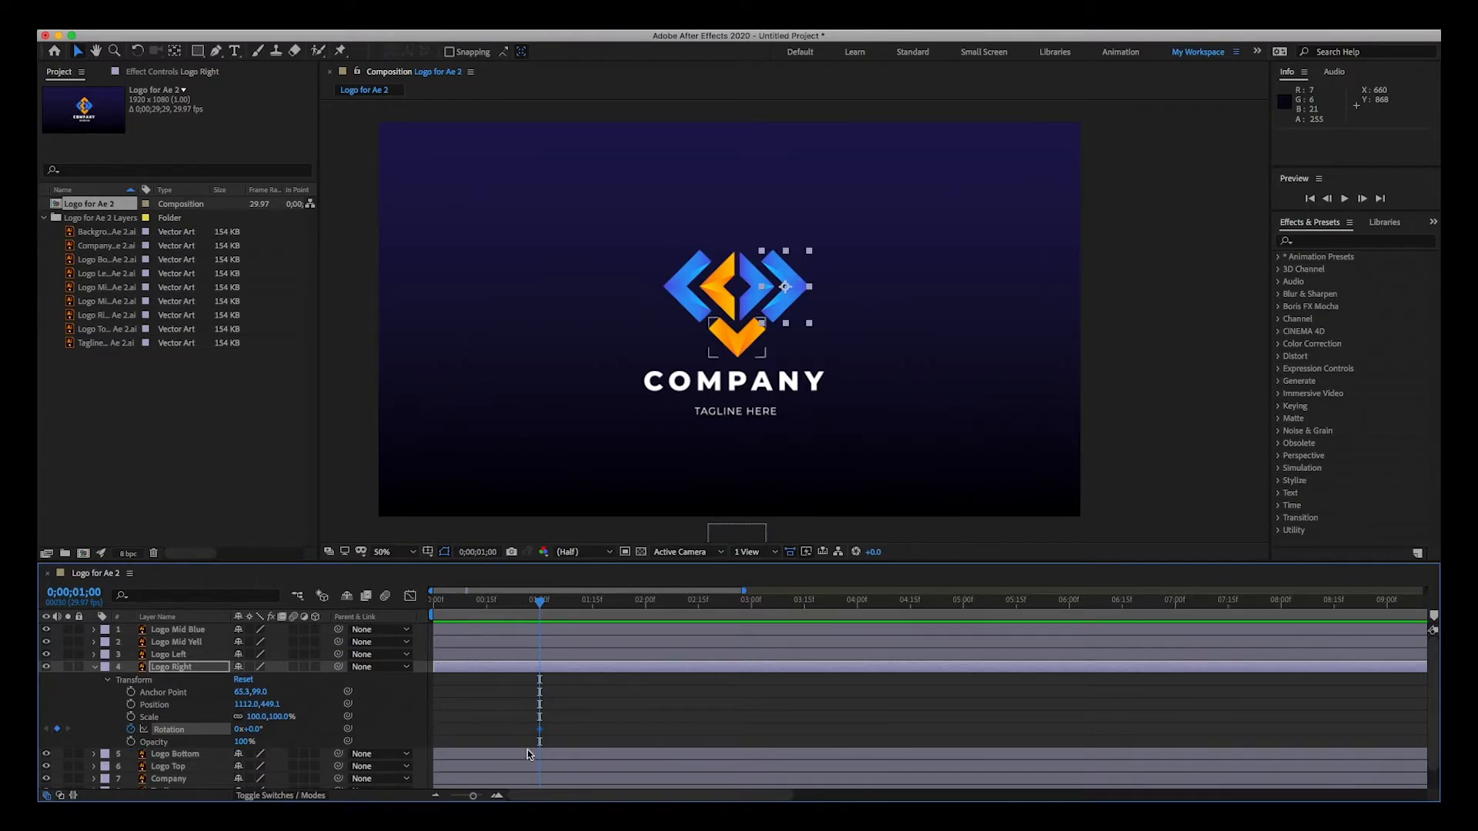
Set the Logo Right layer's Rotation to 1x+358° at 0;00;00;15 and preview the animation from the start
{"action": "left_click_drag", "start_coordinate": [537, 605], "coordinate": [485, 606]}
{"action": "left_click_drag", "start_coordinate": [253, 732], "coordinate": [770, 725]}
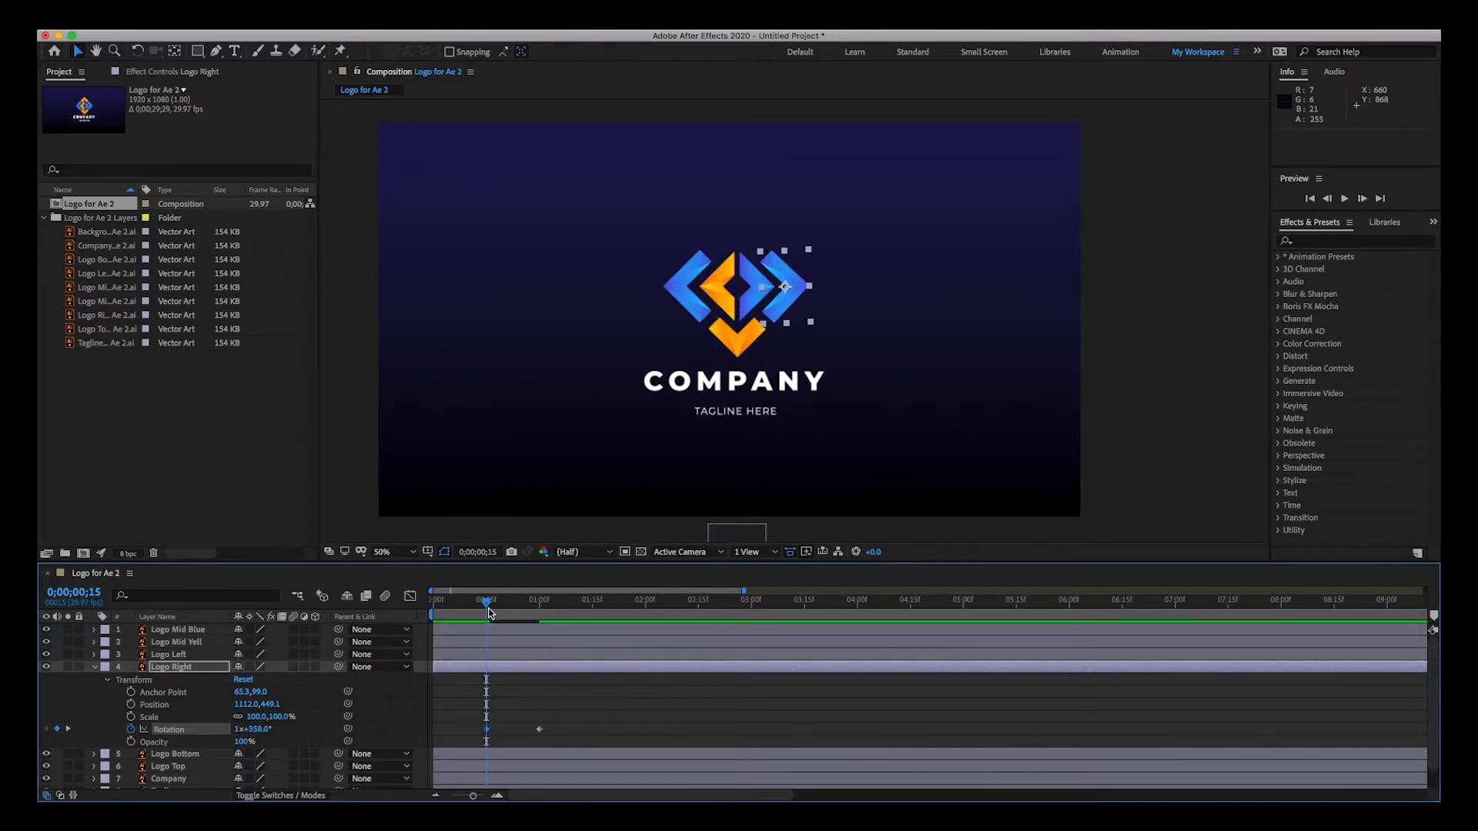
{"action": "left_click_drag", "start_coordinate": [487, 604], "coordinate": [433, 608]}
{"action": "key", "text": "space"}
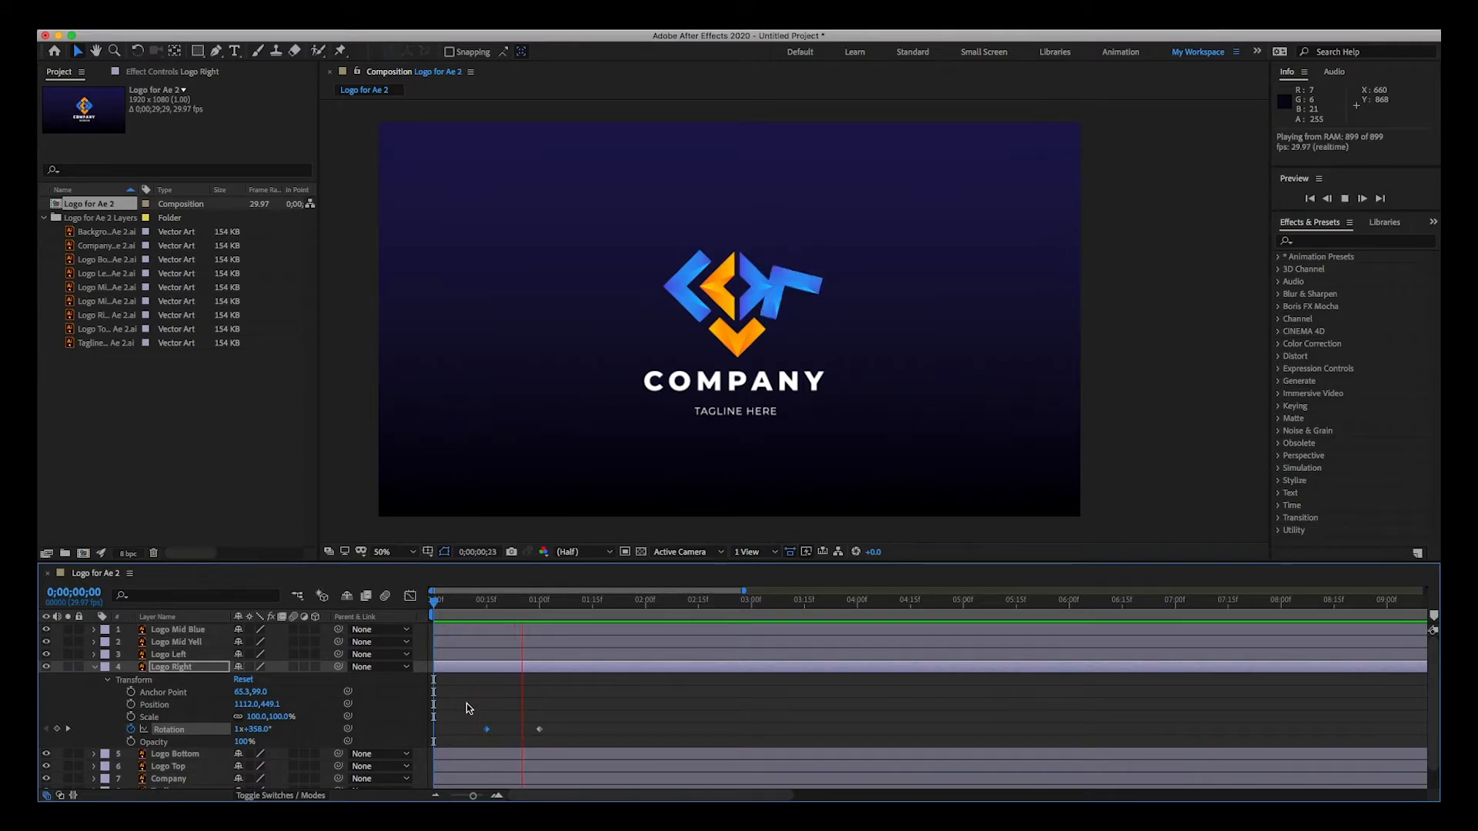
{"action": "key", "text": "space"}
{"action": "key", "text": "space"}
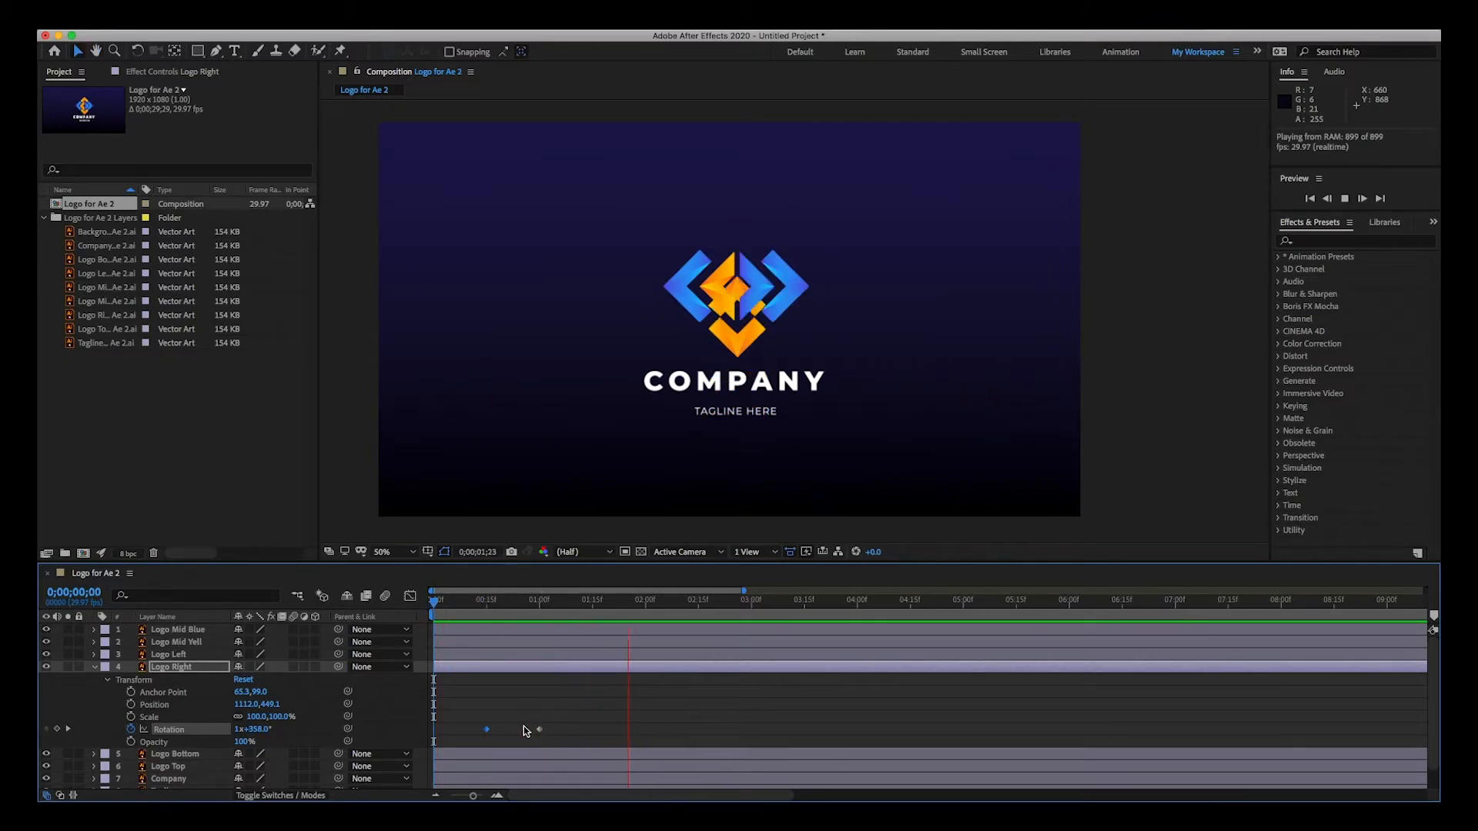
{"action": "key", "text": "space"}
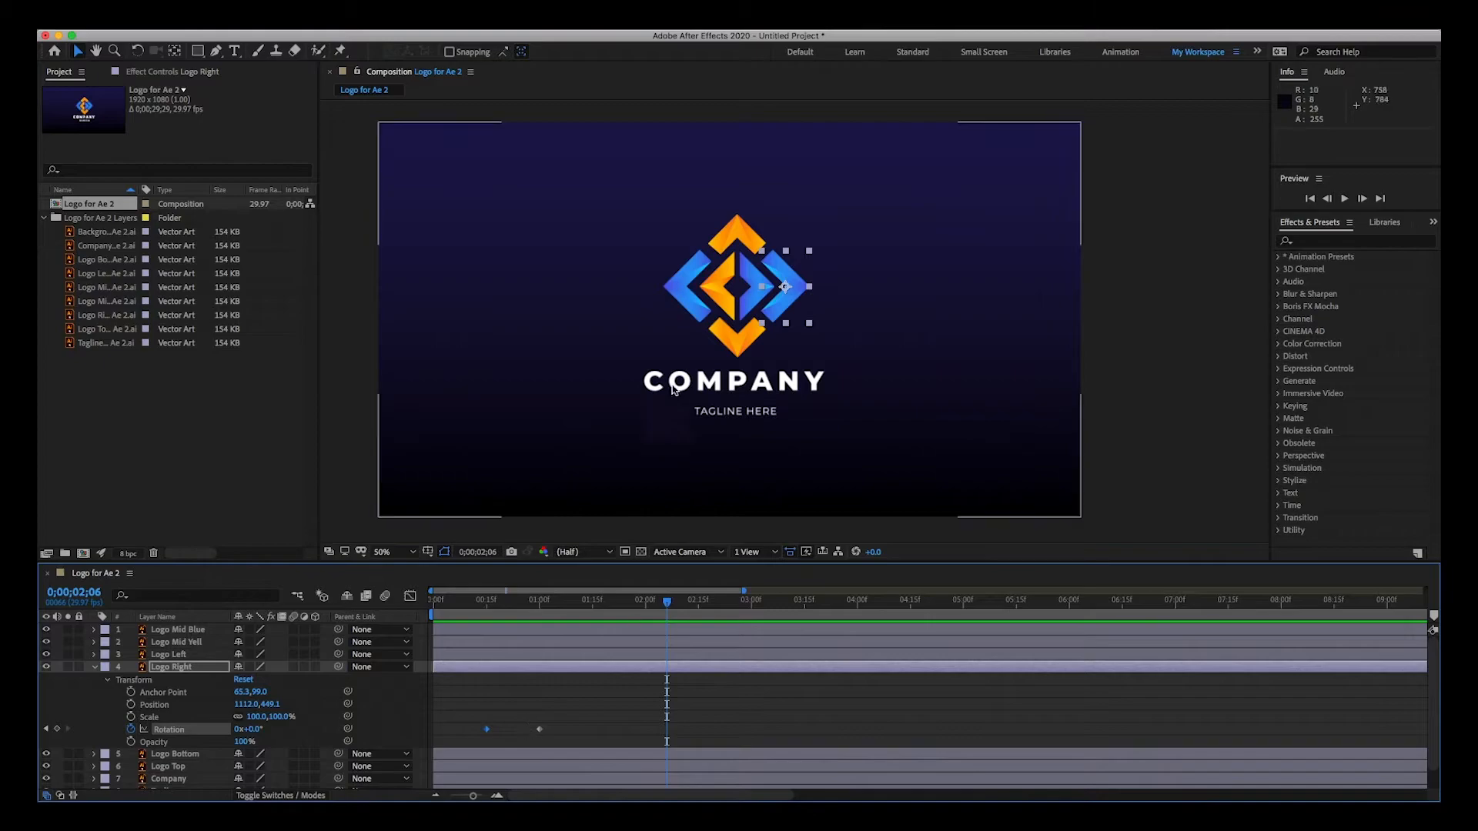
Expand the Logo Bottom layer's Transform properties and add a Scale keyframe at 2 seconds
{"action": "left_click", "coordinate": [727, 337]}
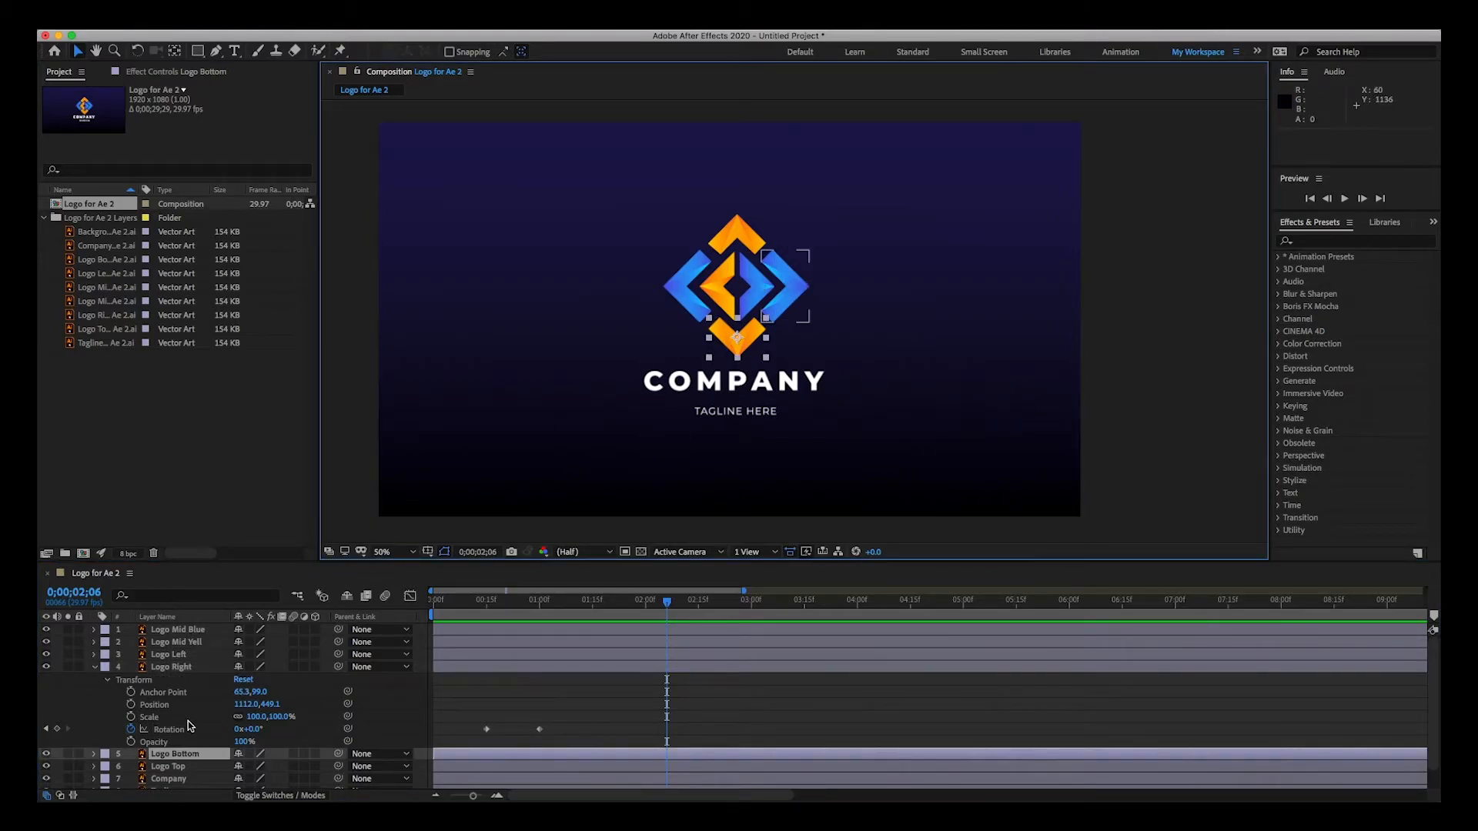
{"action": "left_click", "coordinate": [93, 667]}
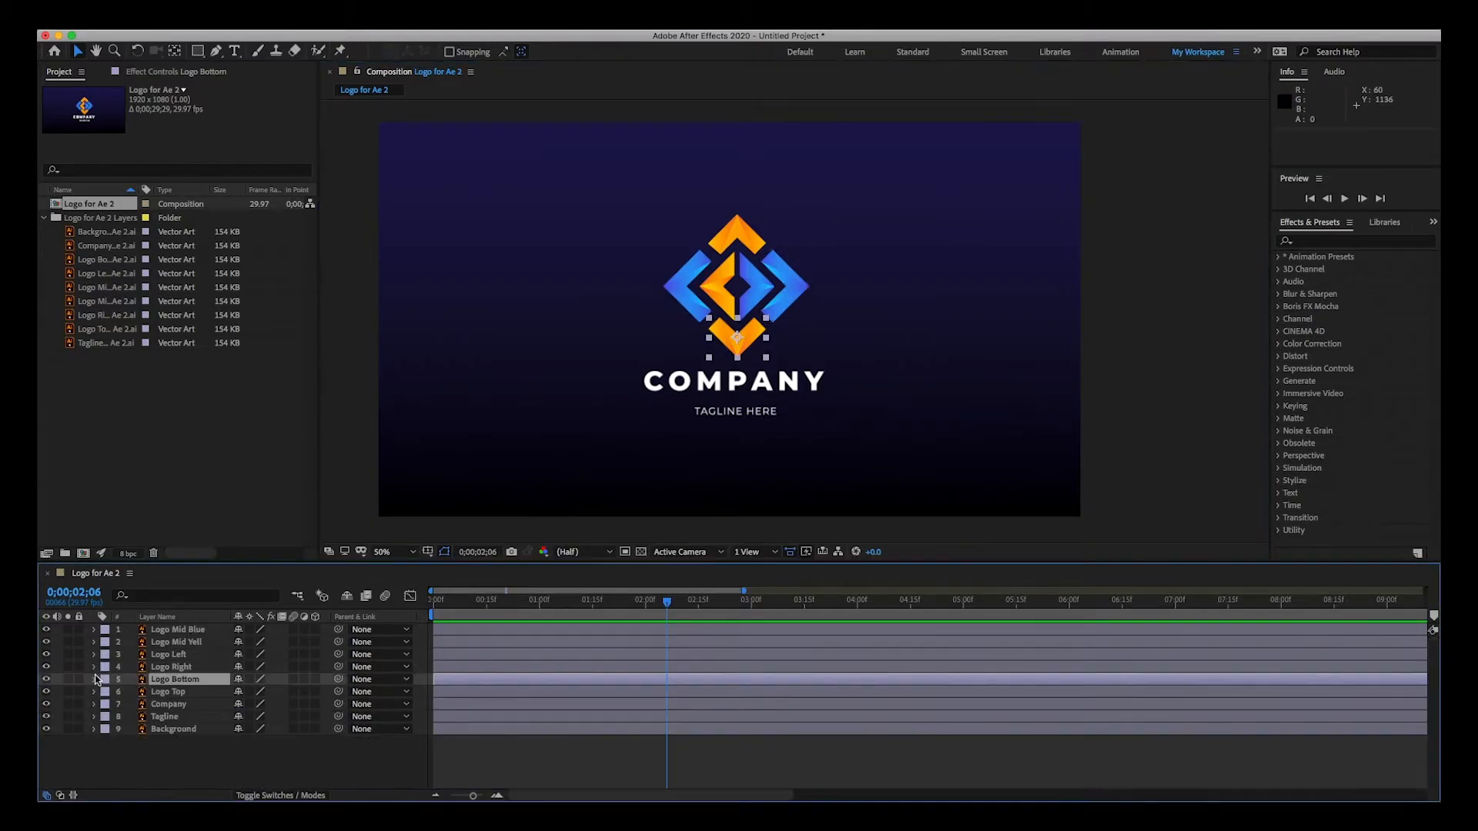
{"action": "left_click", "coordinate": [94, 679]}
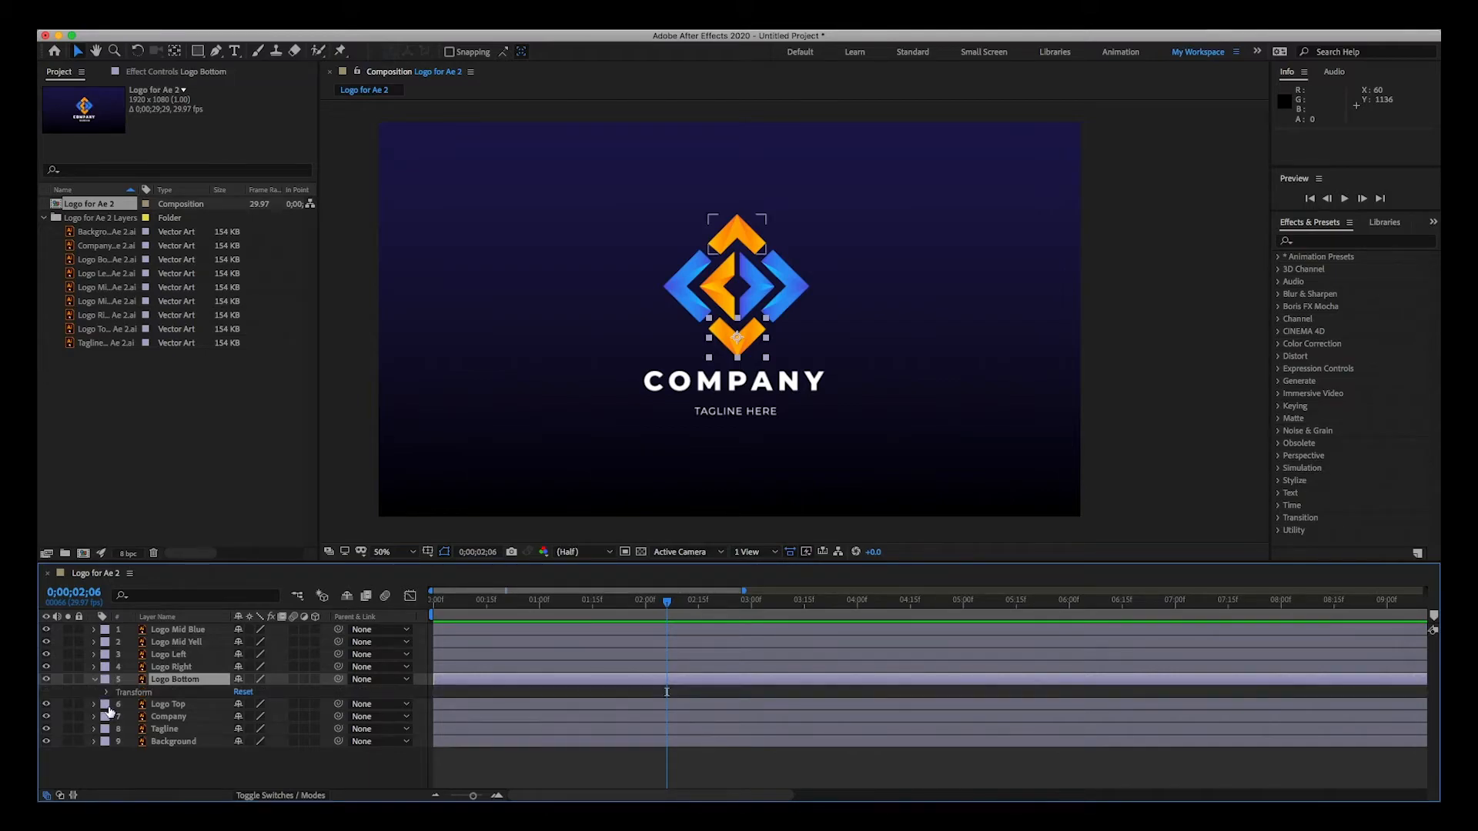
{"action": "left_click", "coordinate": [108, 692]}
{"action": "scroll", "coordinate": [222, 716], "scroll_direction": "down", "scroll_amount": 2}
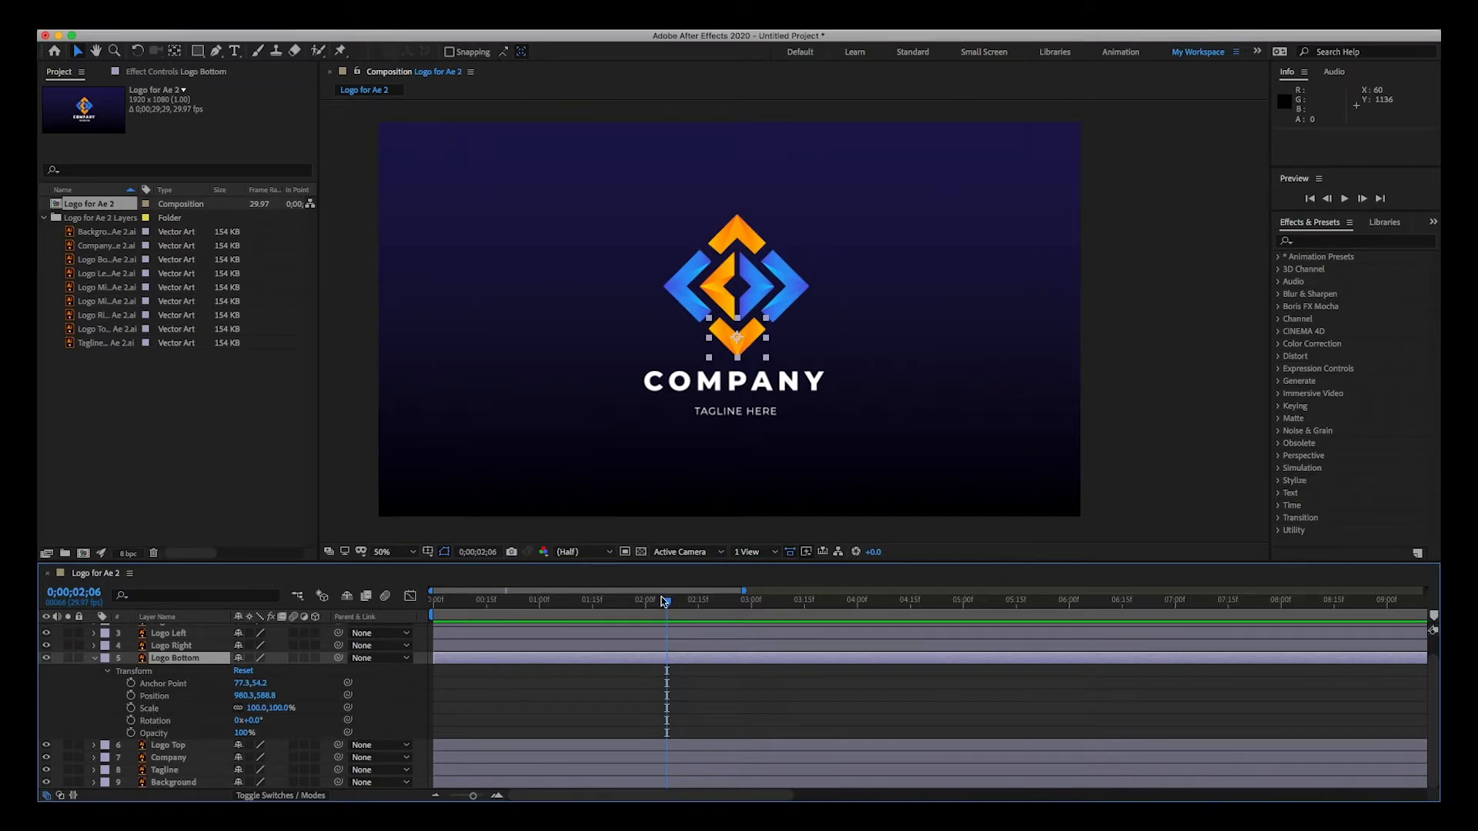
{"action": "left_click_drag", "start_coordinate": [668, 605], "coordinate": [645, 605]}
{"action": "left_click", "coordinate": [130, 709]}
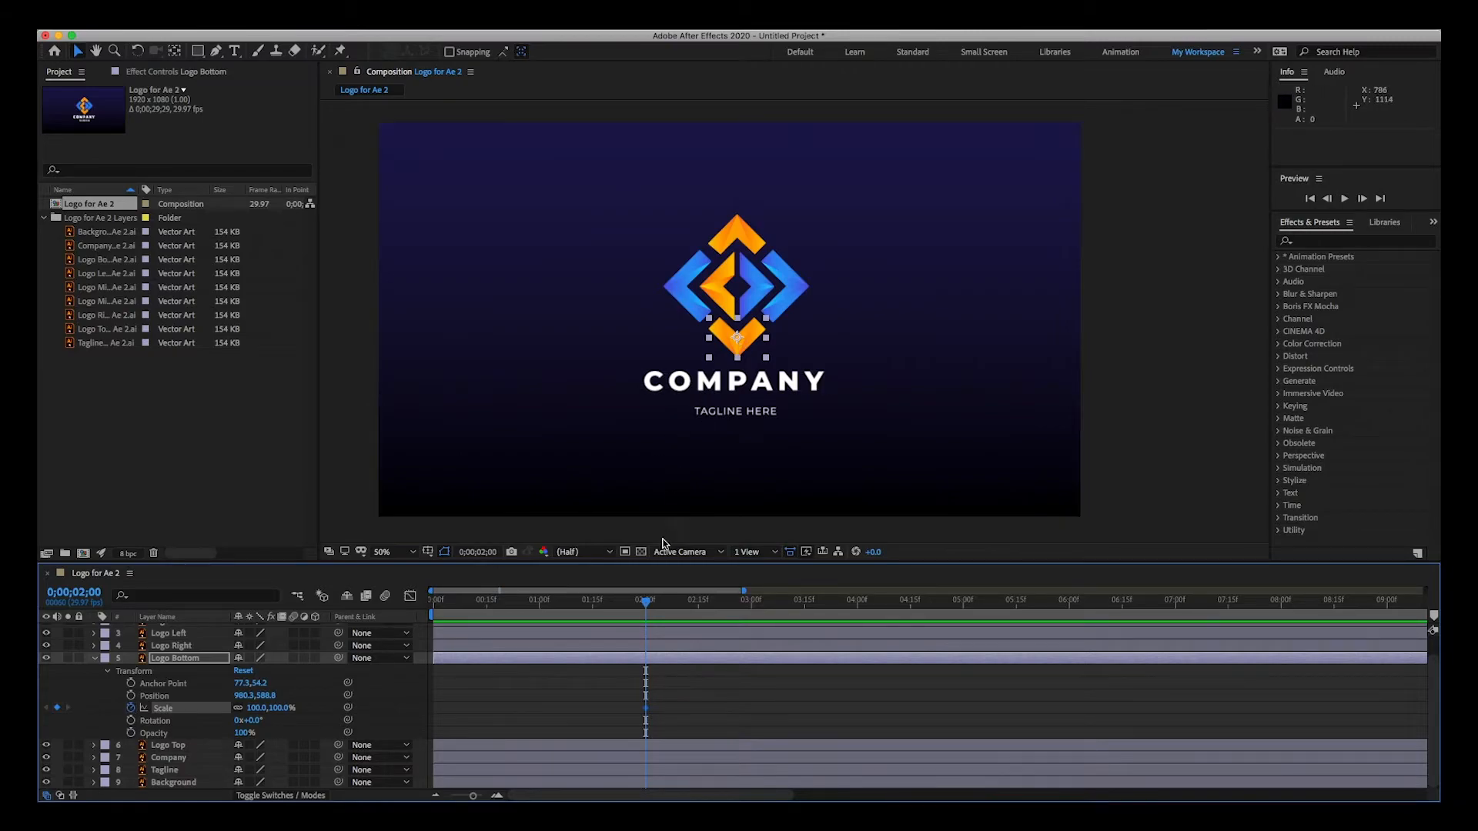
Set the Logo Bottom layer's Scale to 0% at 1 second and preview the animation from the start
{"action": "left_click_drag", "start_coordinate": [641, 600], "coordinate": [541, 608]}
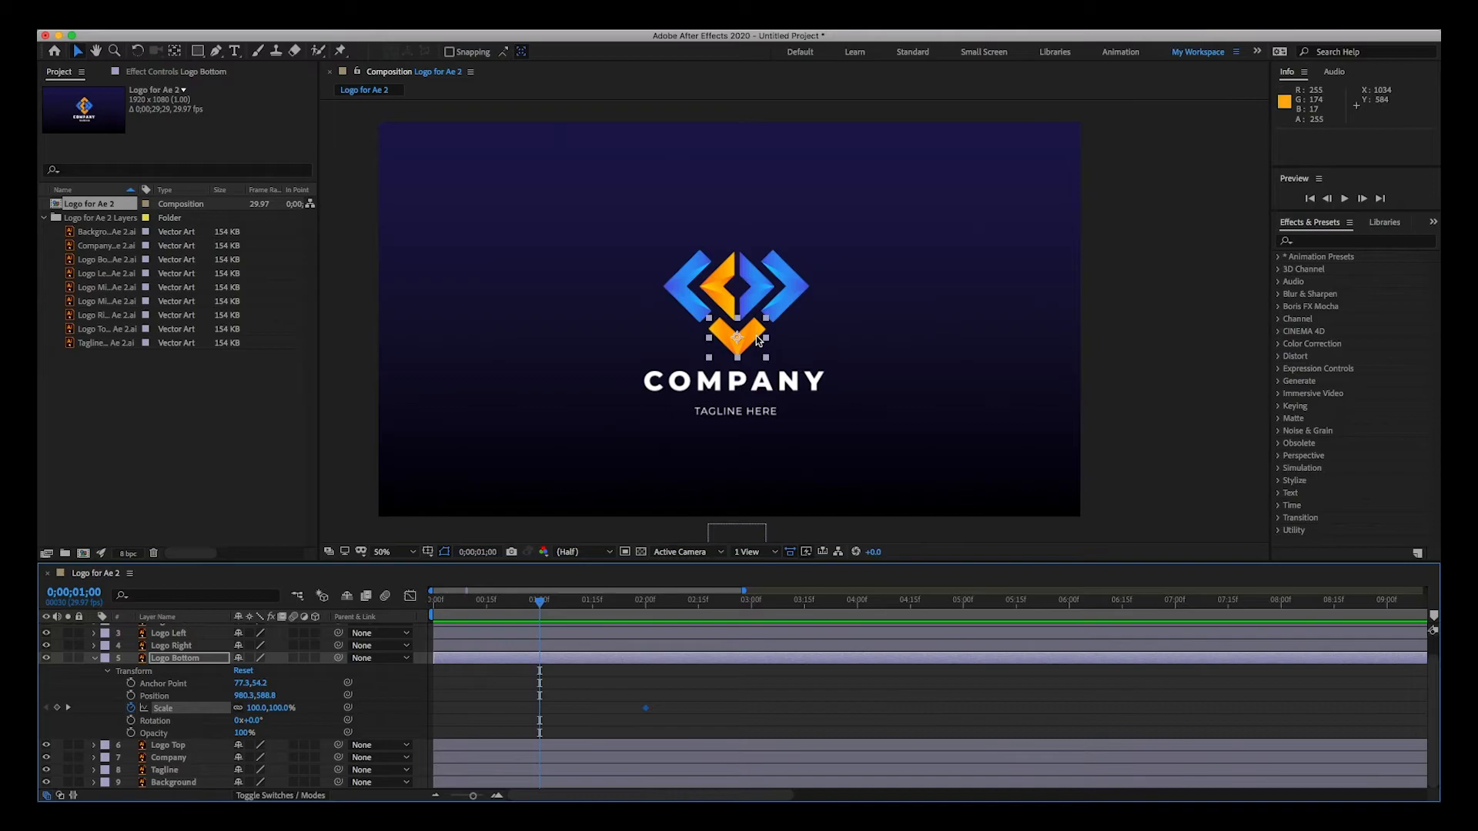
{"action": "mouse_move", "coordinate": [270, 712]}
{"action": "left_mouse_down"}
{"action": "mouse_move", "coordinate": [160, 722]}
{"action": "mouse_move", "coordinate": [262, 730]}
{"action": "left_mouse_up"}
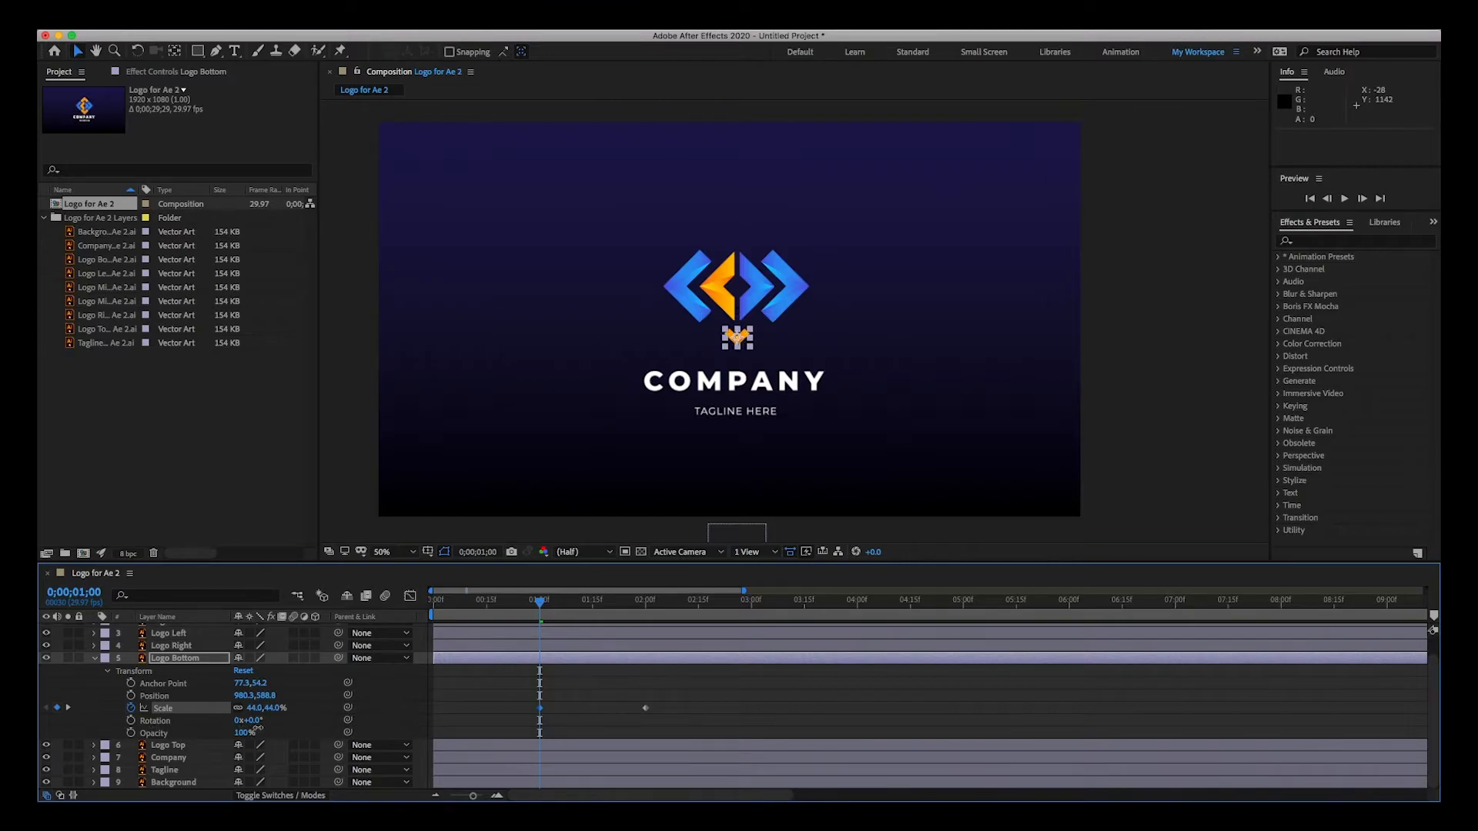
{"action": "left_click", "coordinate": [276, 707]}
{"action": "type", "text": "0"}
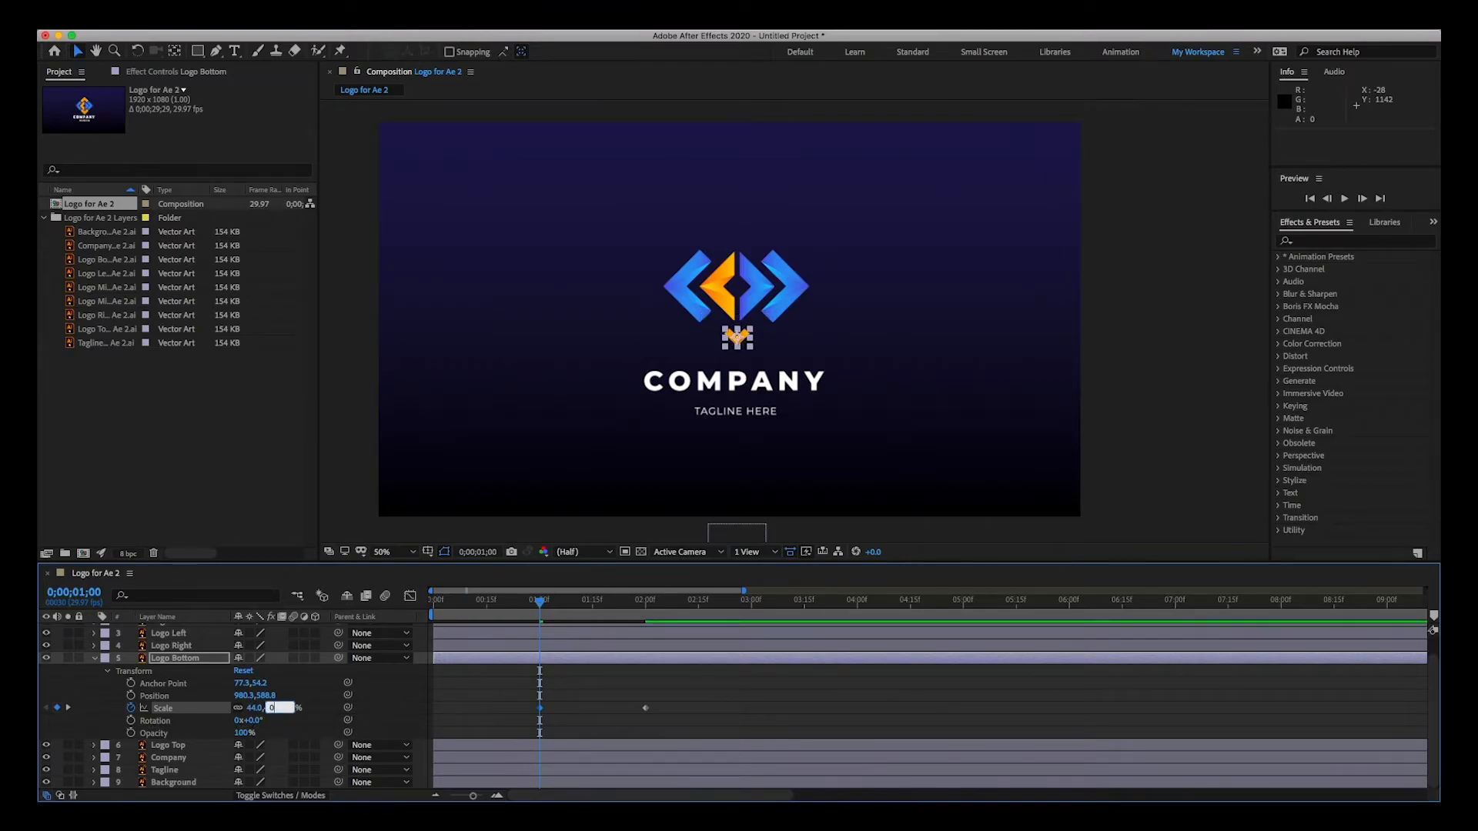
{"action": "key", "text": "Return"}
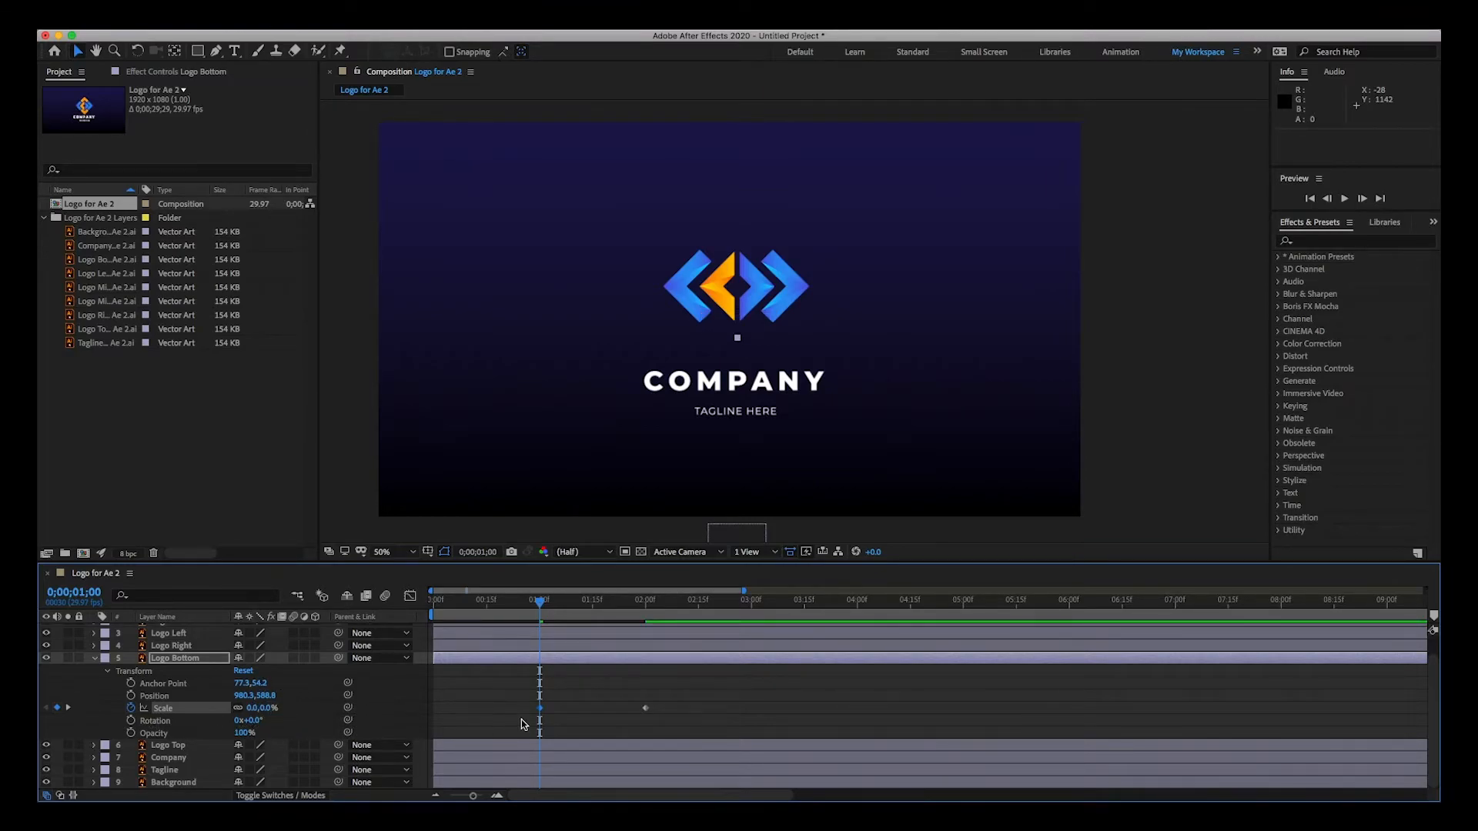
{"action": "left_click_drag", "start_coordinate": [538, 605], "coordinate": [651, 610]}
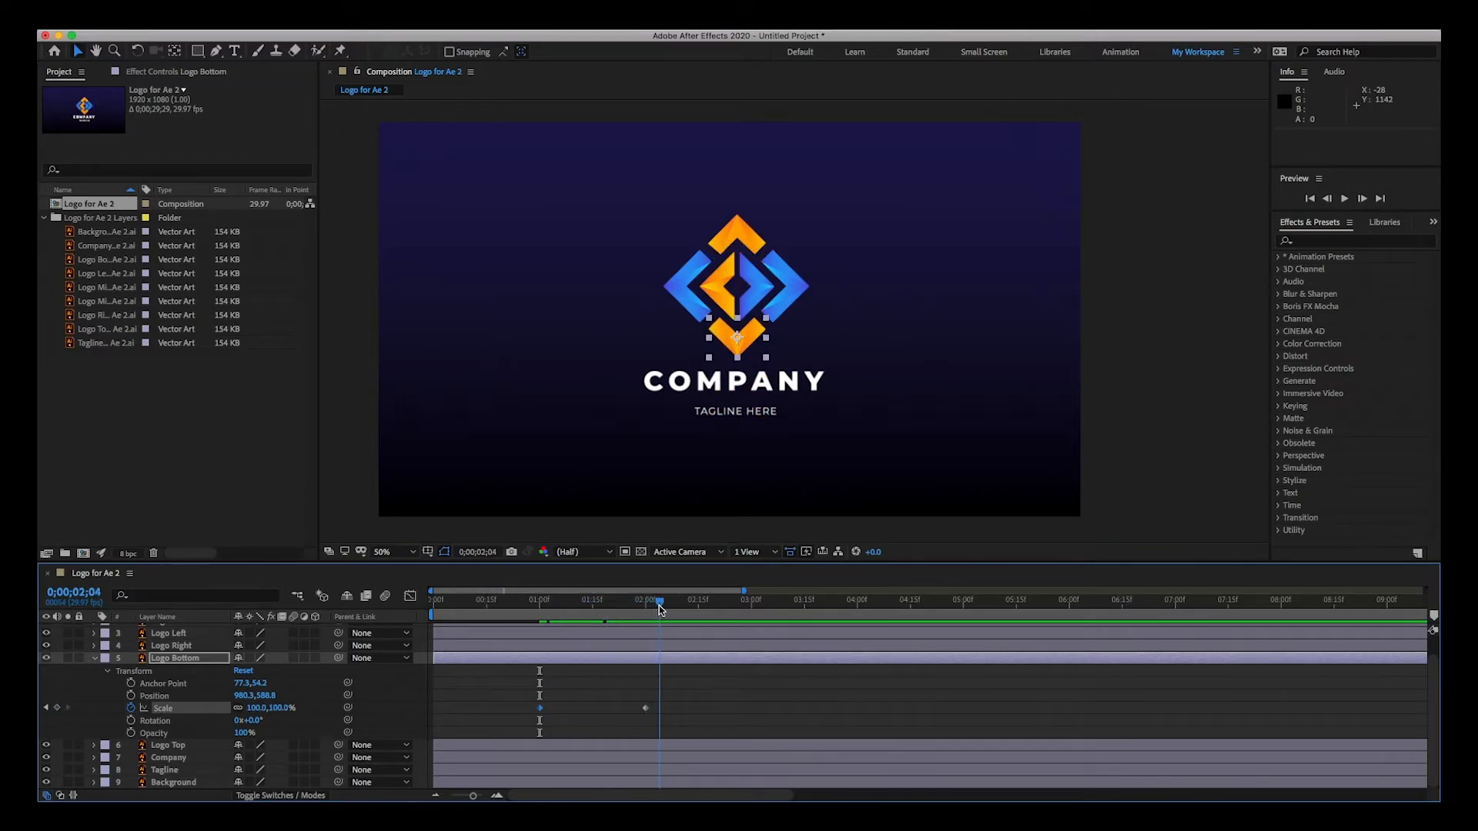
{"action": "key", "text": "Home"}
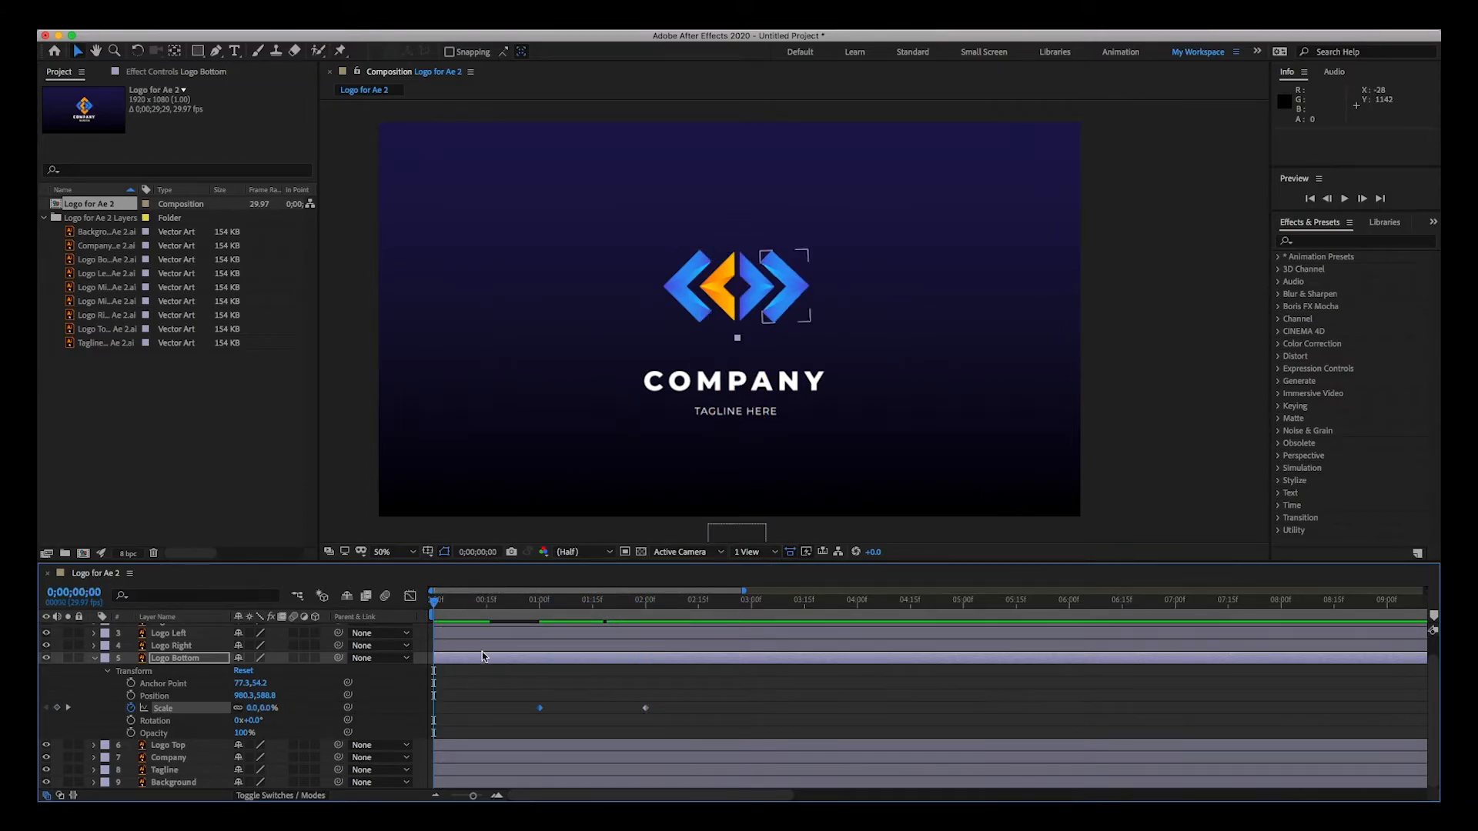
{"action": "key", "text": "space"}
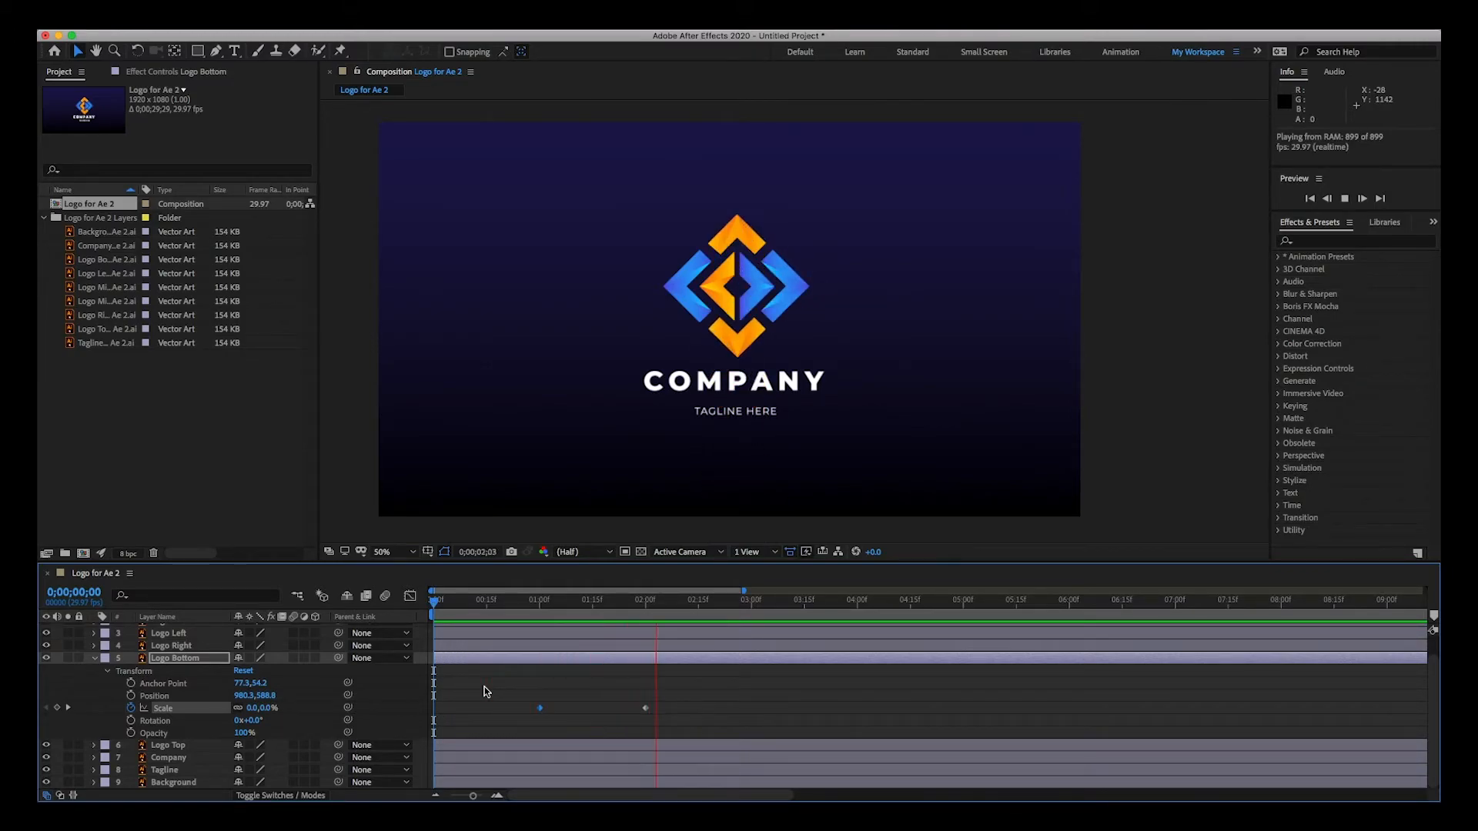
{"action": "key", "text": "space"}
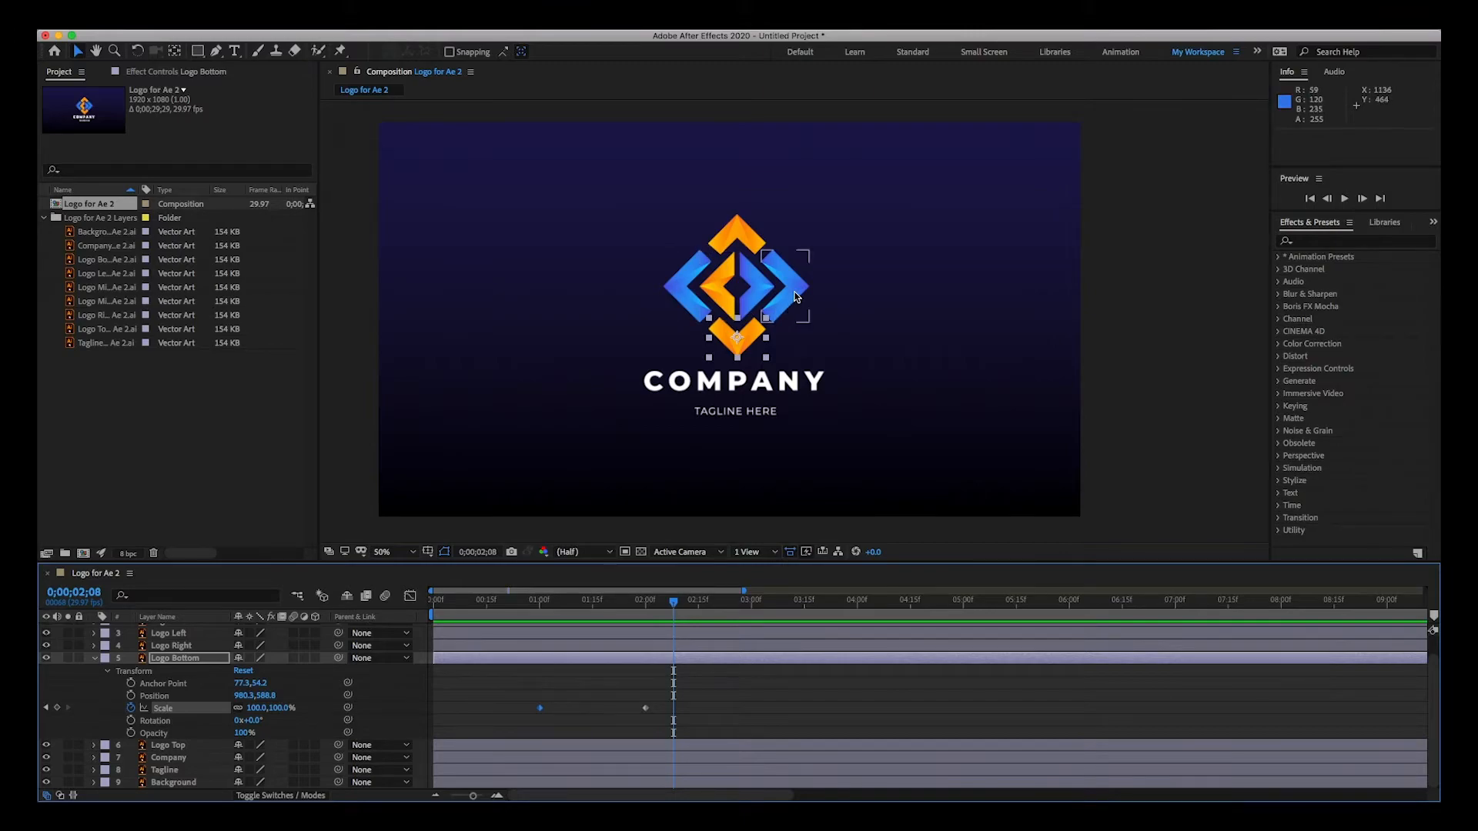
Retime the Logo Right layer's two Rotation keyframes to 1 second and 2 seconds and preview the animation
{"action": "left_click", "coordinate": [795, 296]}
{"action": "scroll", "coordinate": [178, 679], "scroll_direction": "up", "scroll_amount": 2}
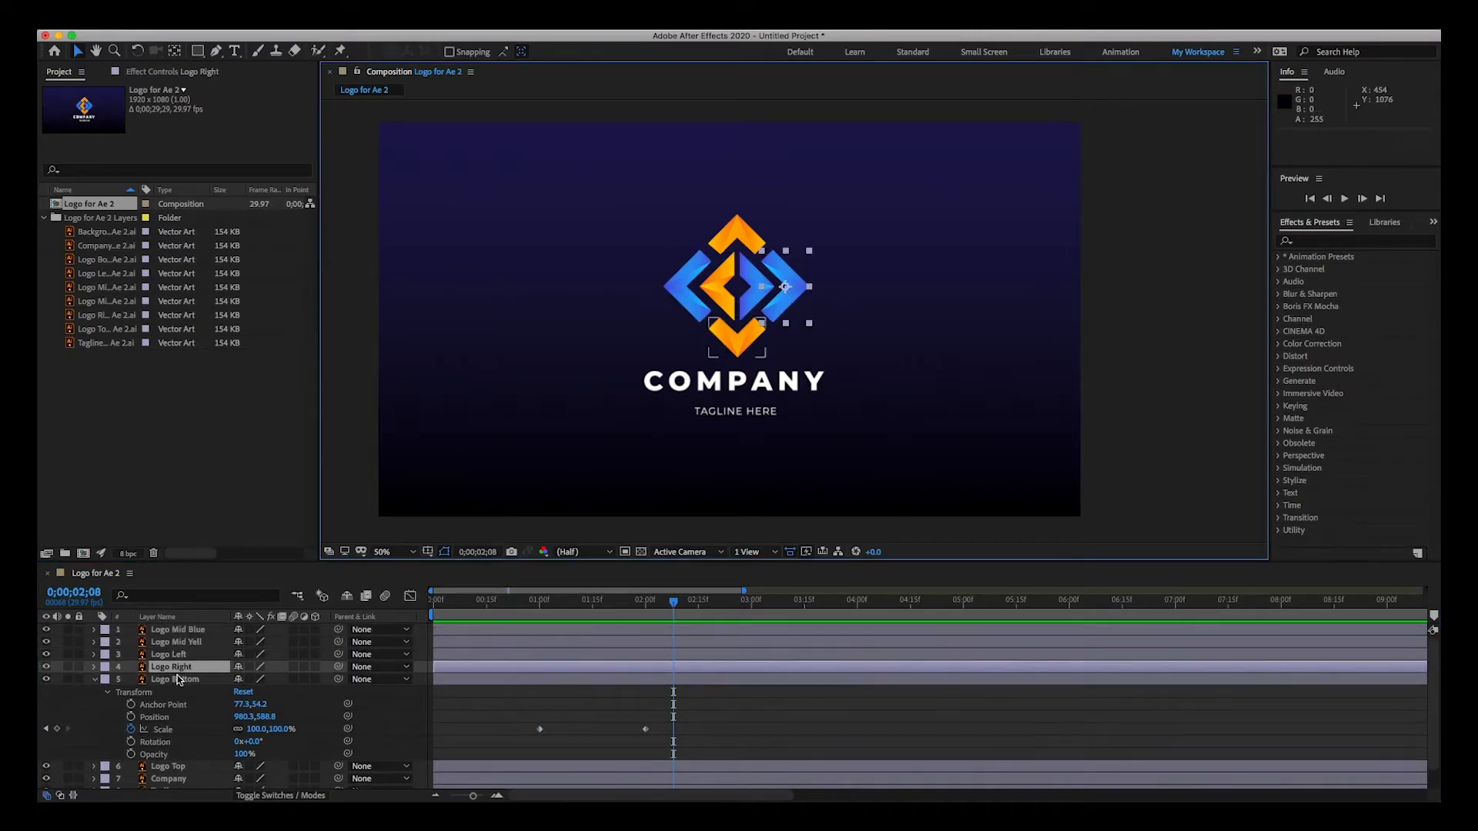
{"action": "left_click", "coordinate": [94, 667]}
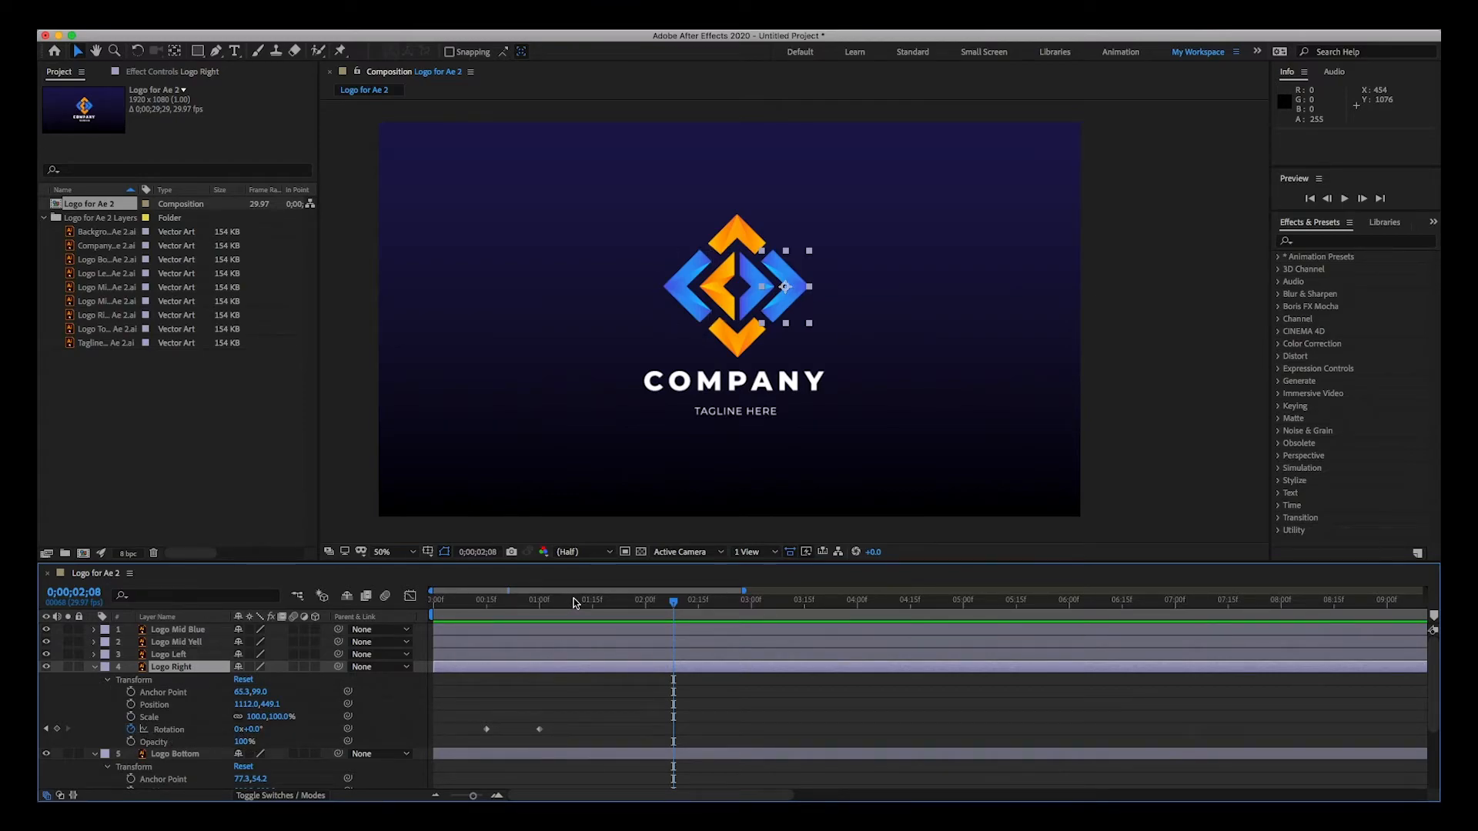
{"action": "left_click_drag", "start_coordinate": [667, 602], "coordinate": [643, 606]}
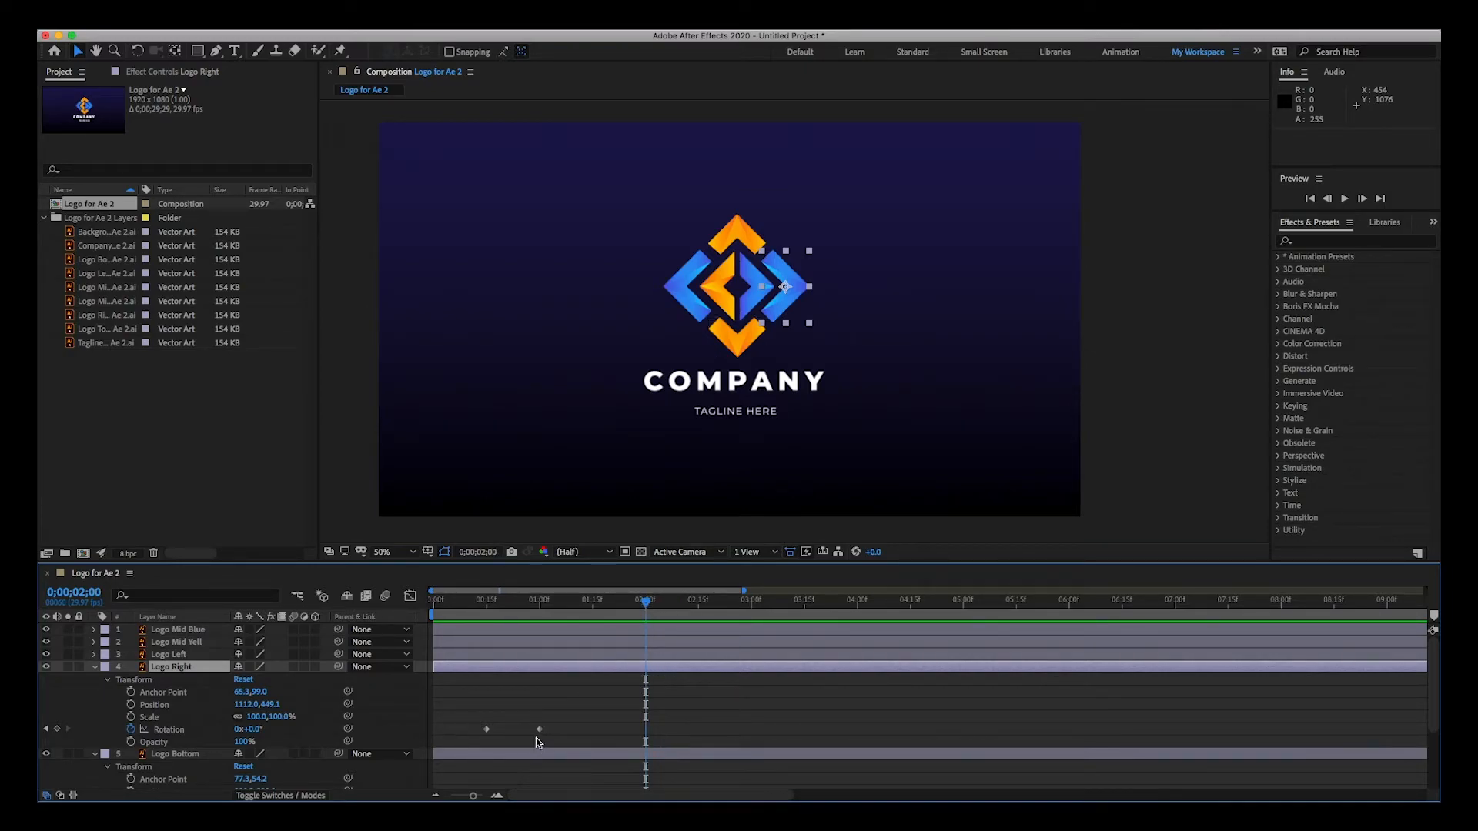
{"action": "left_click_drag", "start_coordinate": [541, 731], "coordinate": [645, 736]}
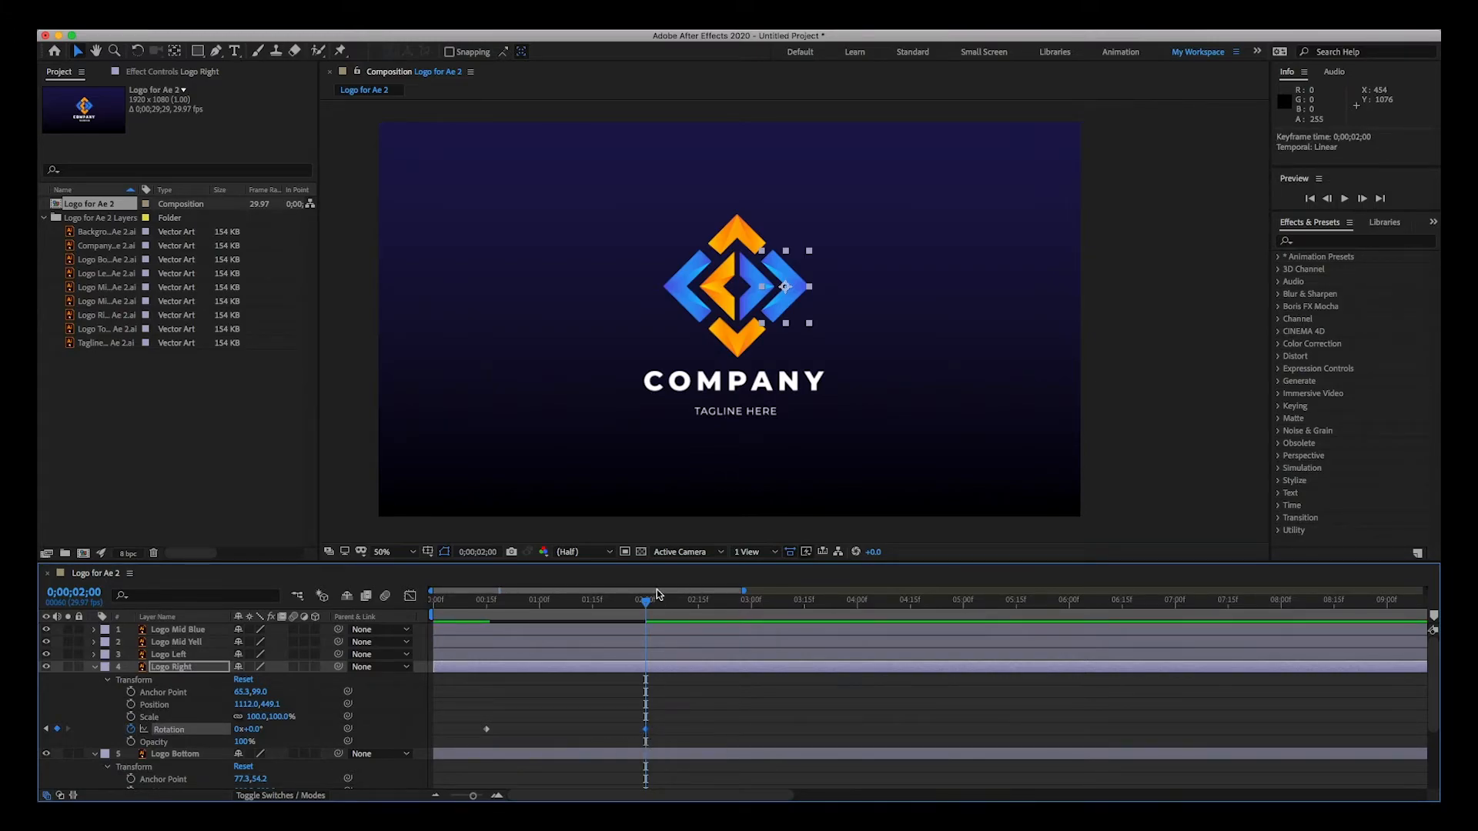
{"action": "left_click_drag", "start_coordinate": [586, 601], "coordinate": [533, 606]}
{"action": "left_click_drag", "start_coordinate": [491, 734], "coordinate": [539, 733]}
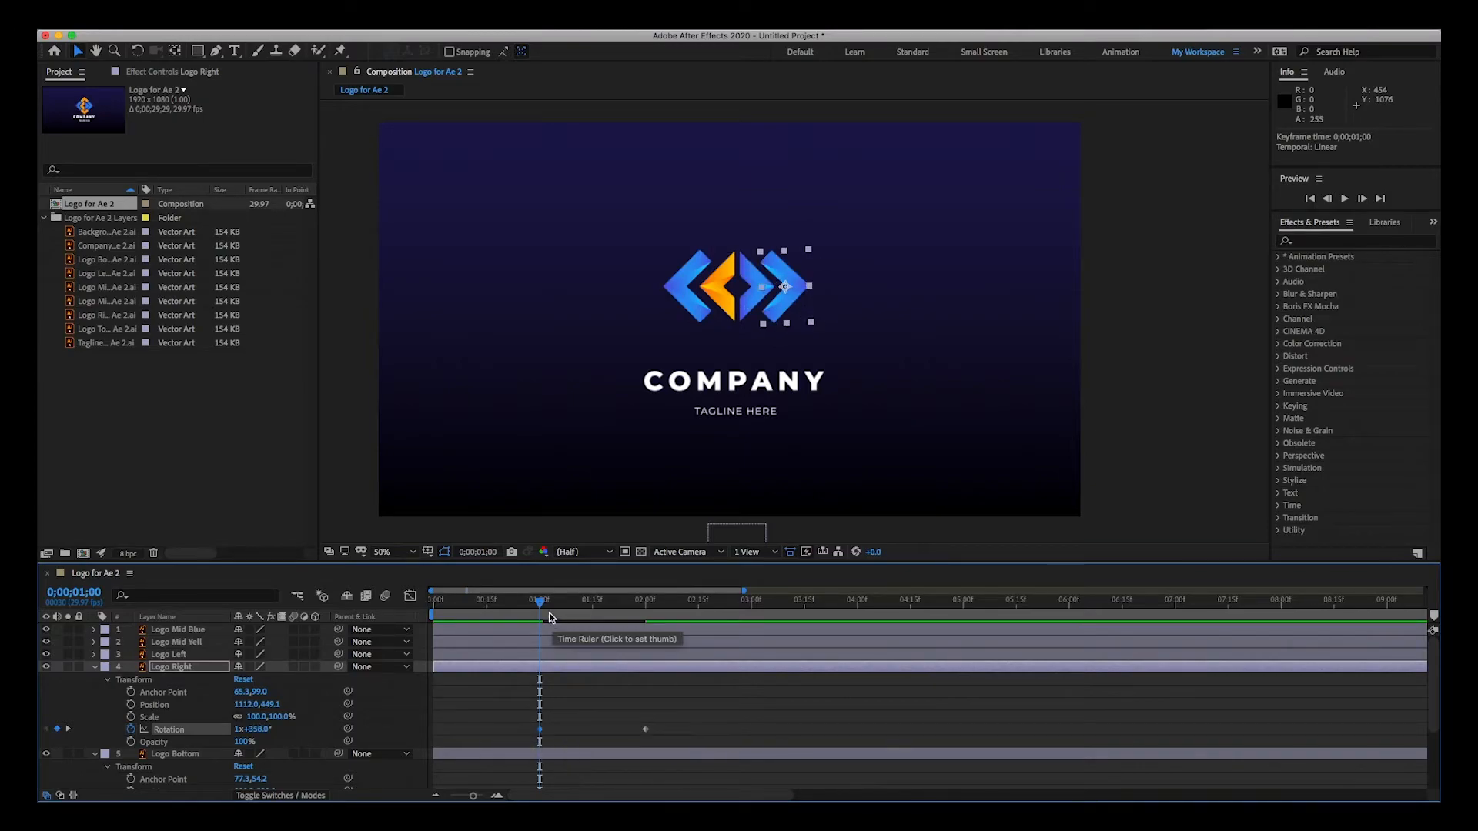
{"action": "left_click_drag", "start_coordinate": [542, 602], "coordinate": [499, 614]}
{"action": "key", "text": "space"}
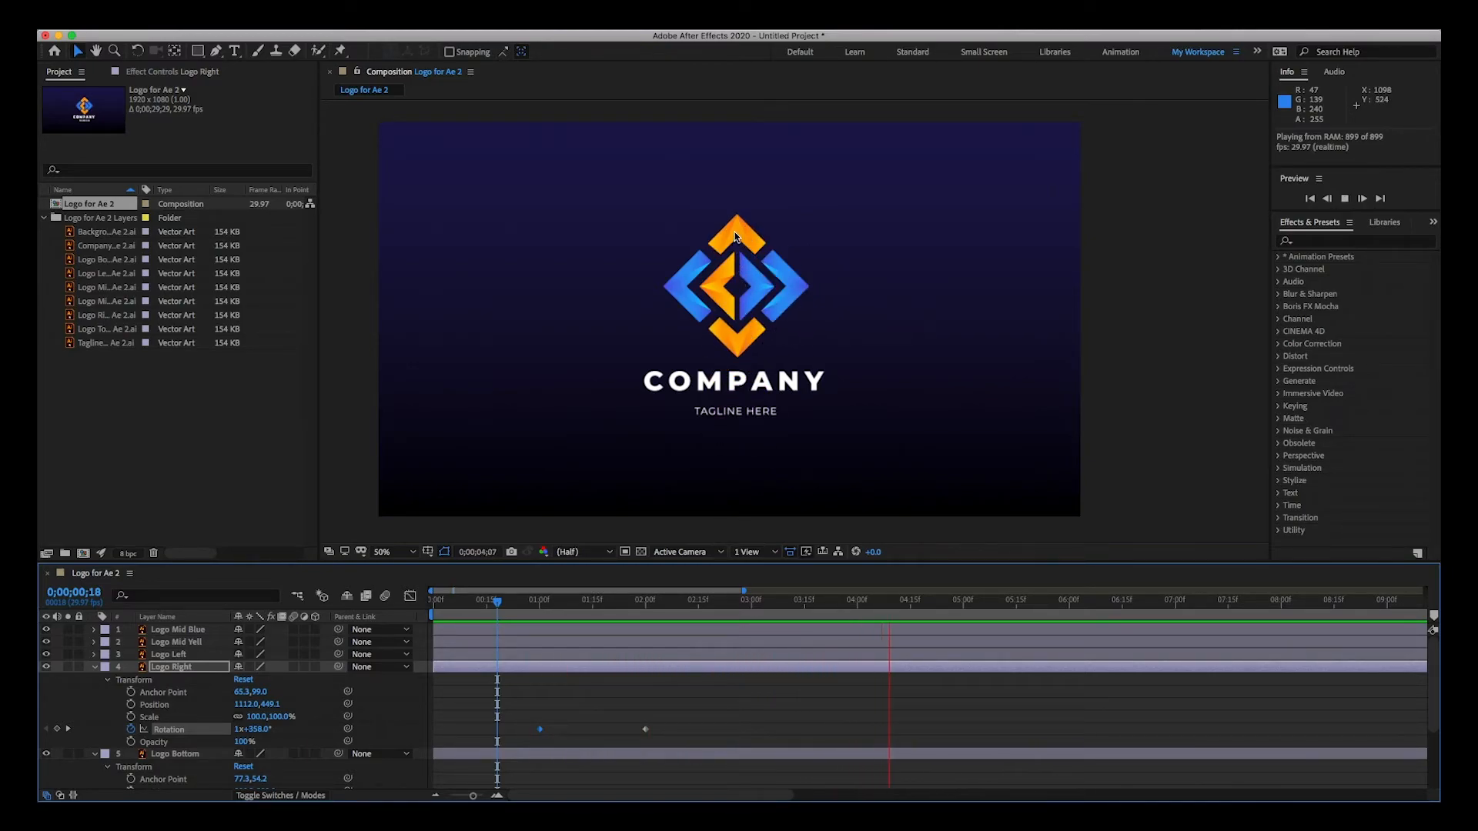
{"action": "key", "text": "space"}
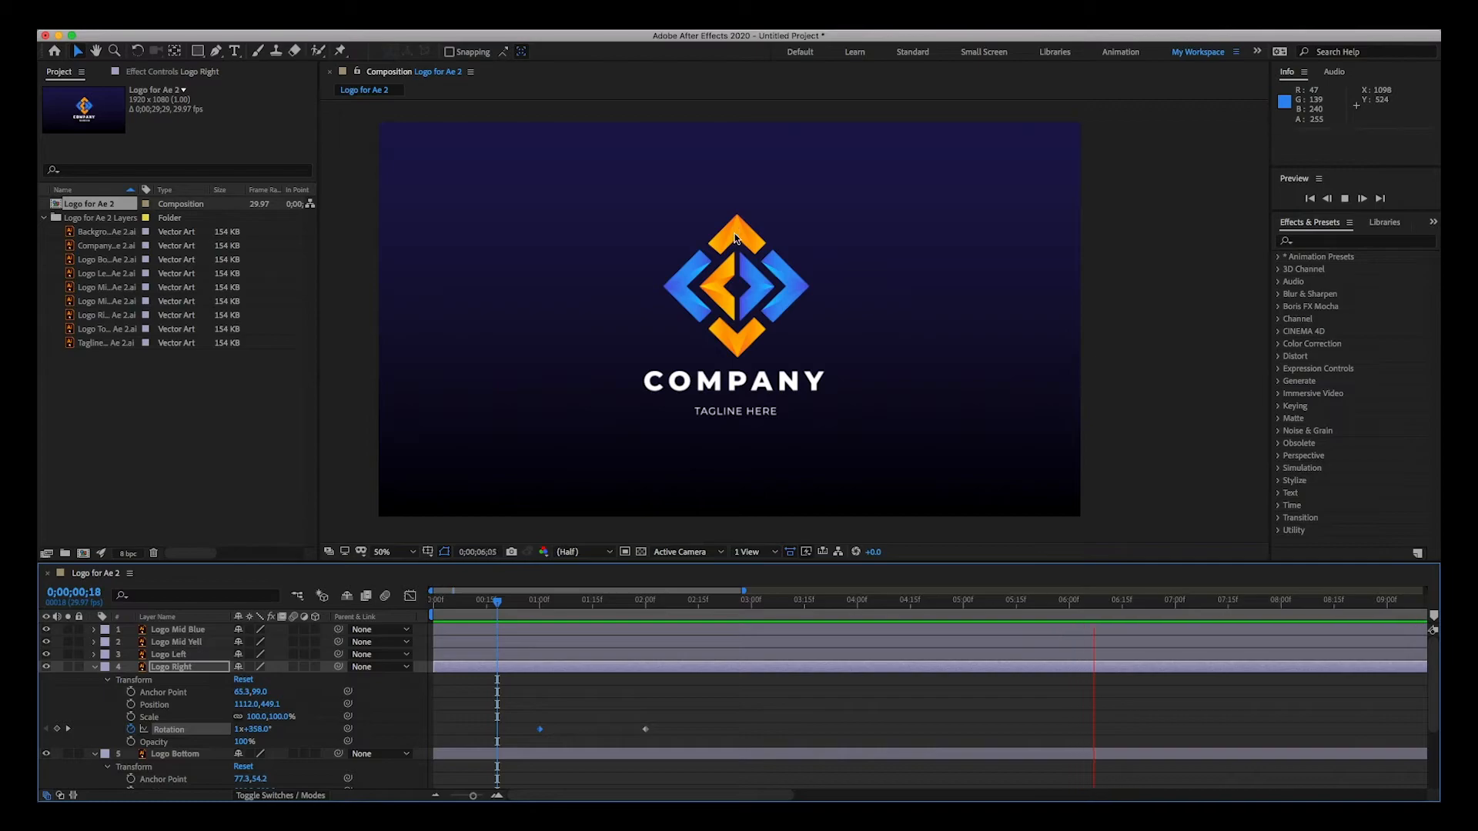
Add an Opacity keyframe to the Logo Left layer at 2 seconds and set its Opacity to 0% at 1 second
{"action": "left_click", "coordinate": [695, 266]}
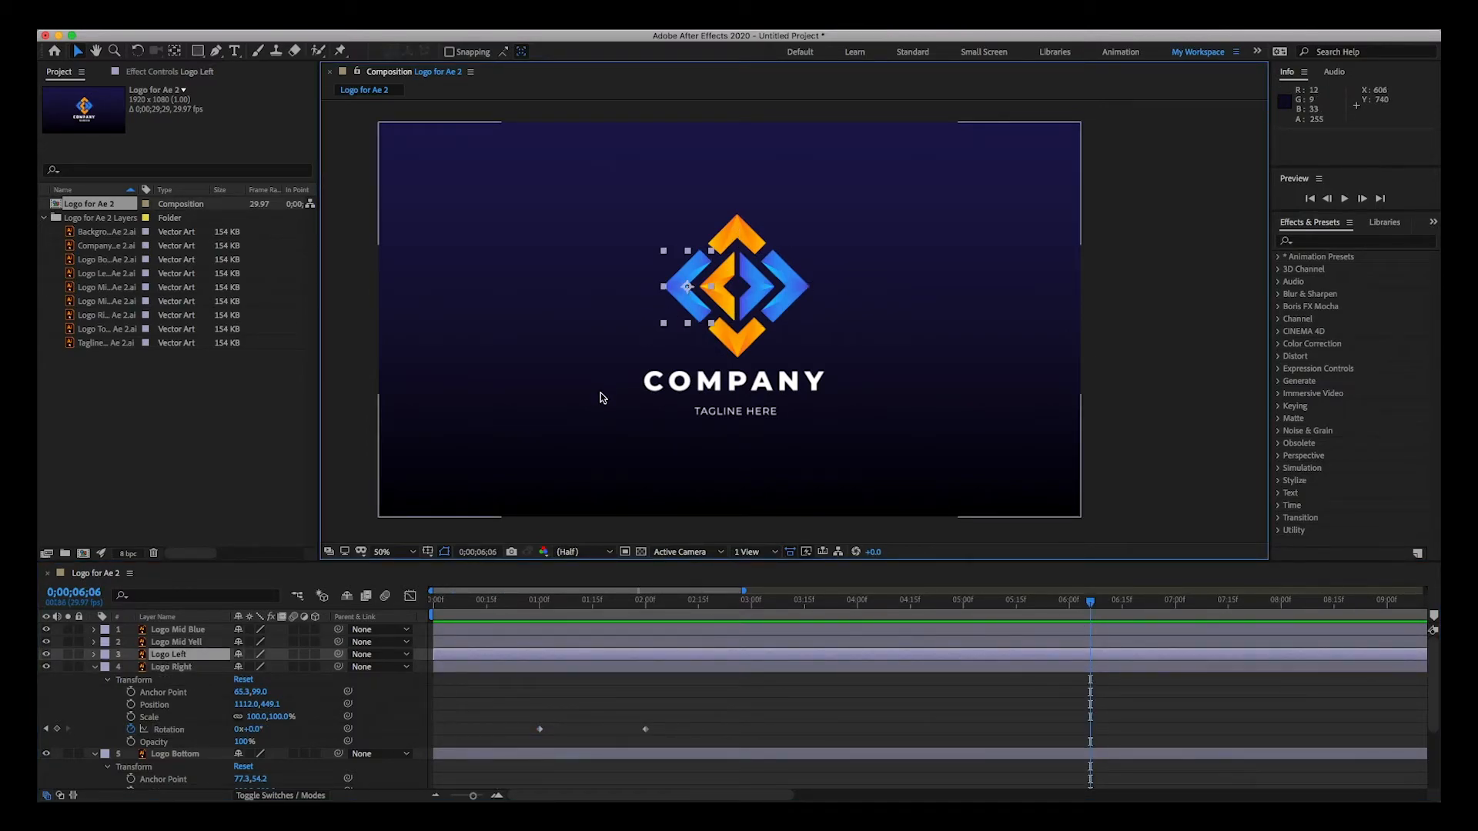
{"action": "left_click", "coordinate": [93, 655]}
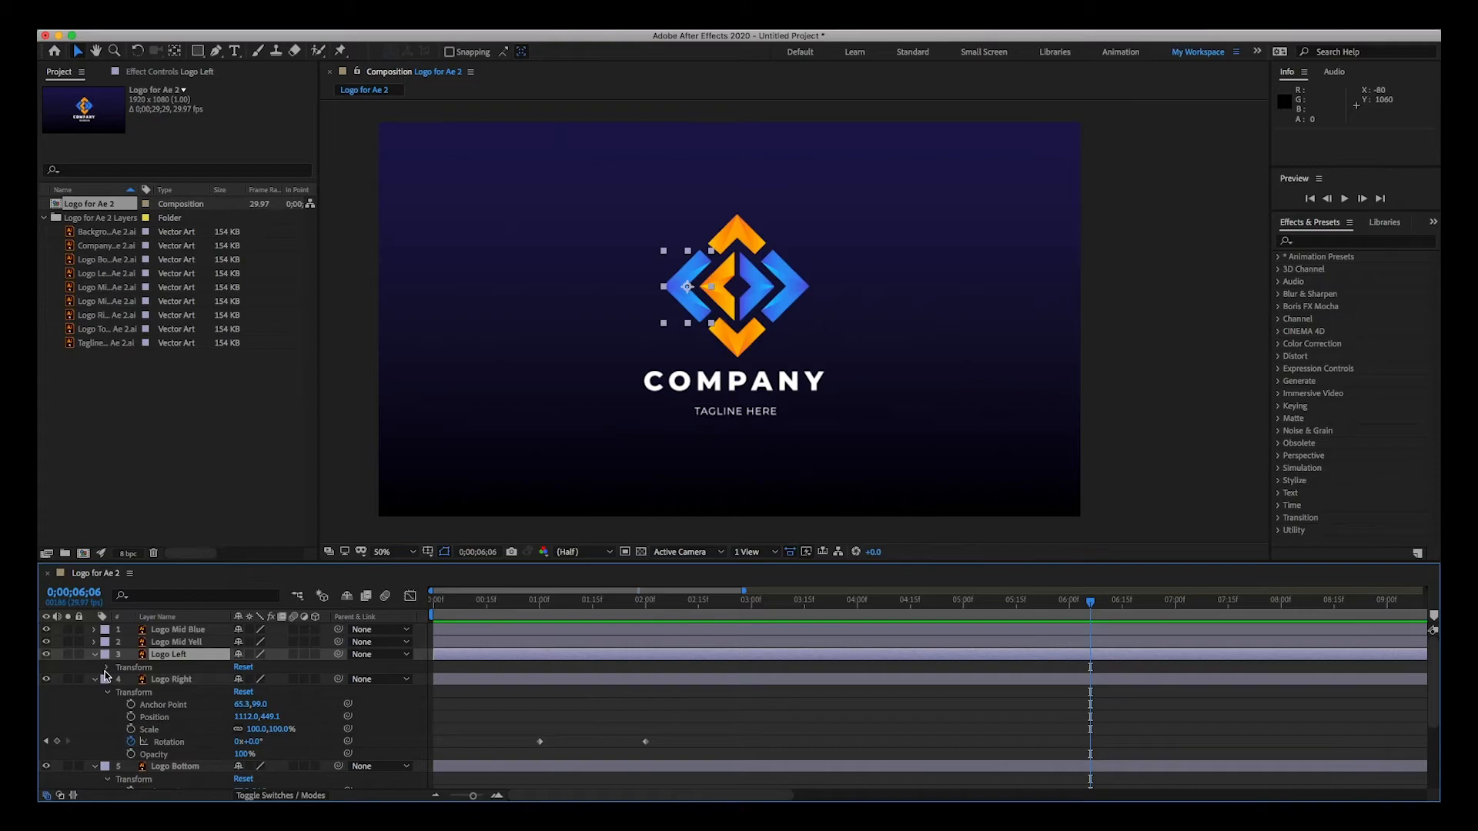
{"action": "left_click", "coordinate": [106, 667]}
{"action": "left_click_drag", "start_coordinate": [645, 604], "coordinate": [646, 607]}
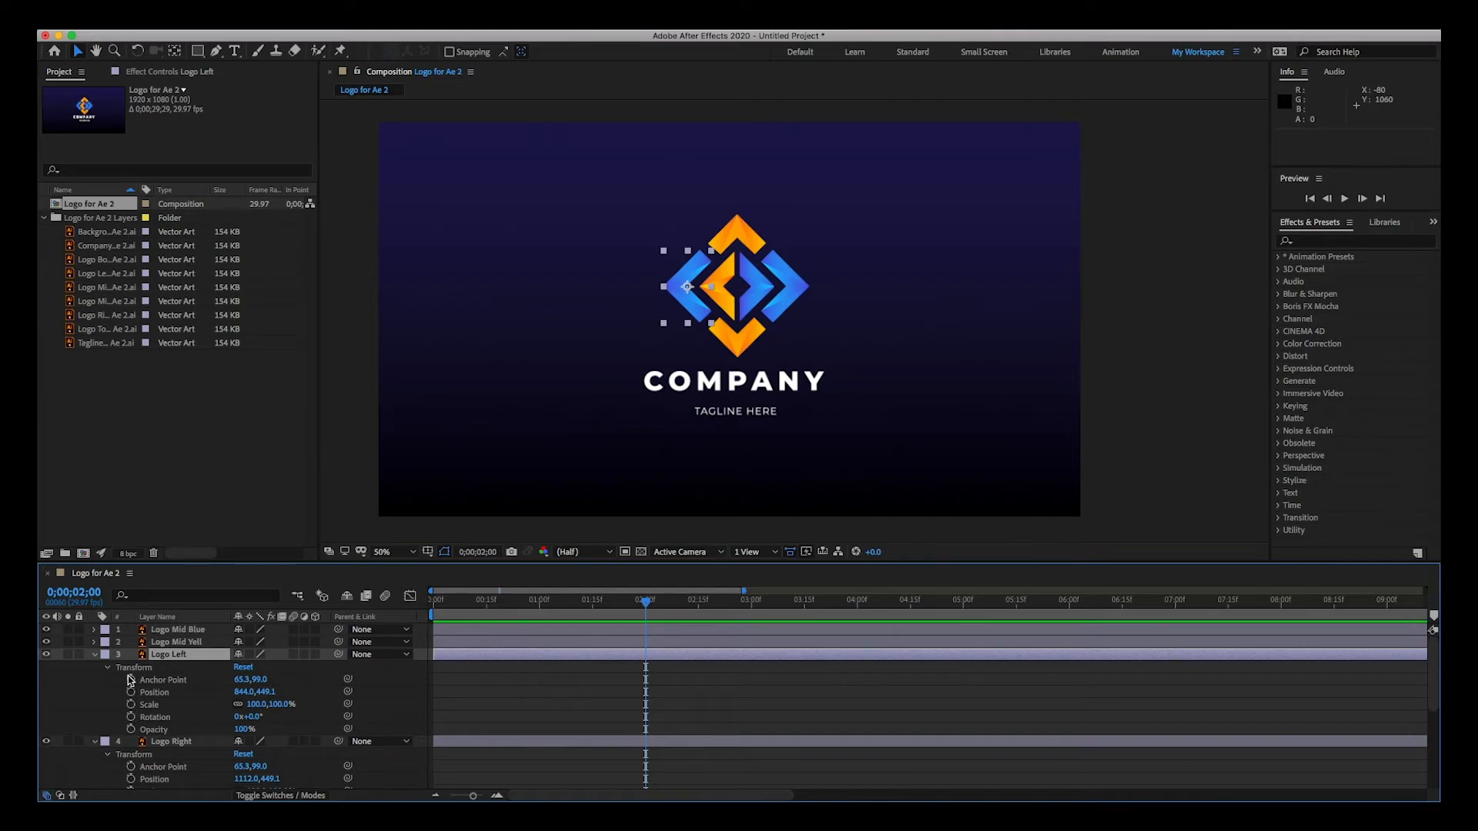
{"action": "left_click", "coordinate": [131, 730]}
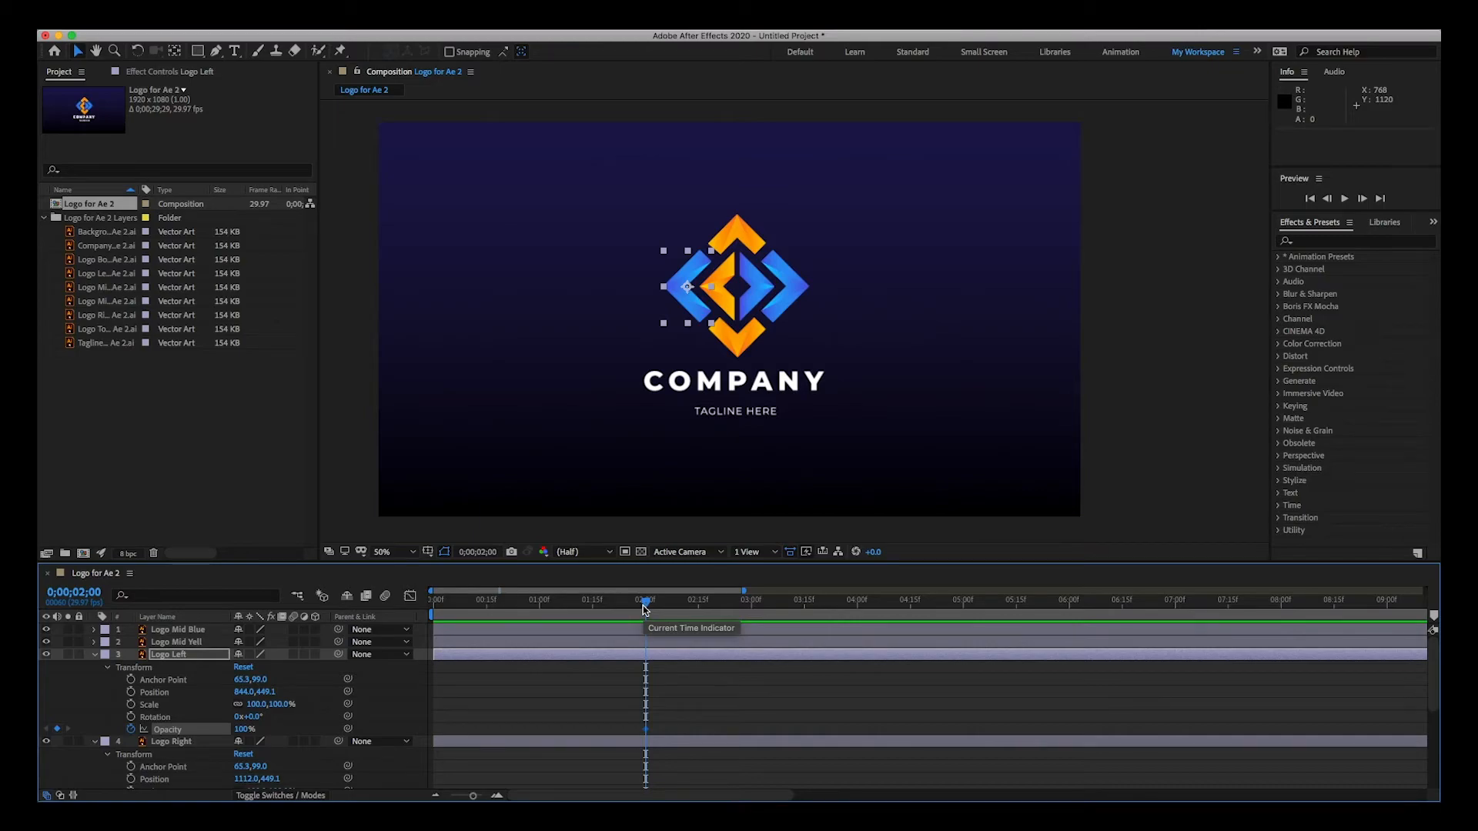
{"action": "left_click_drag", "start_coordinate": [645, 605], "coordinate": [541, 603]}
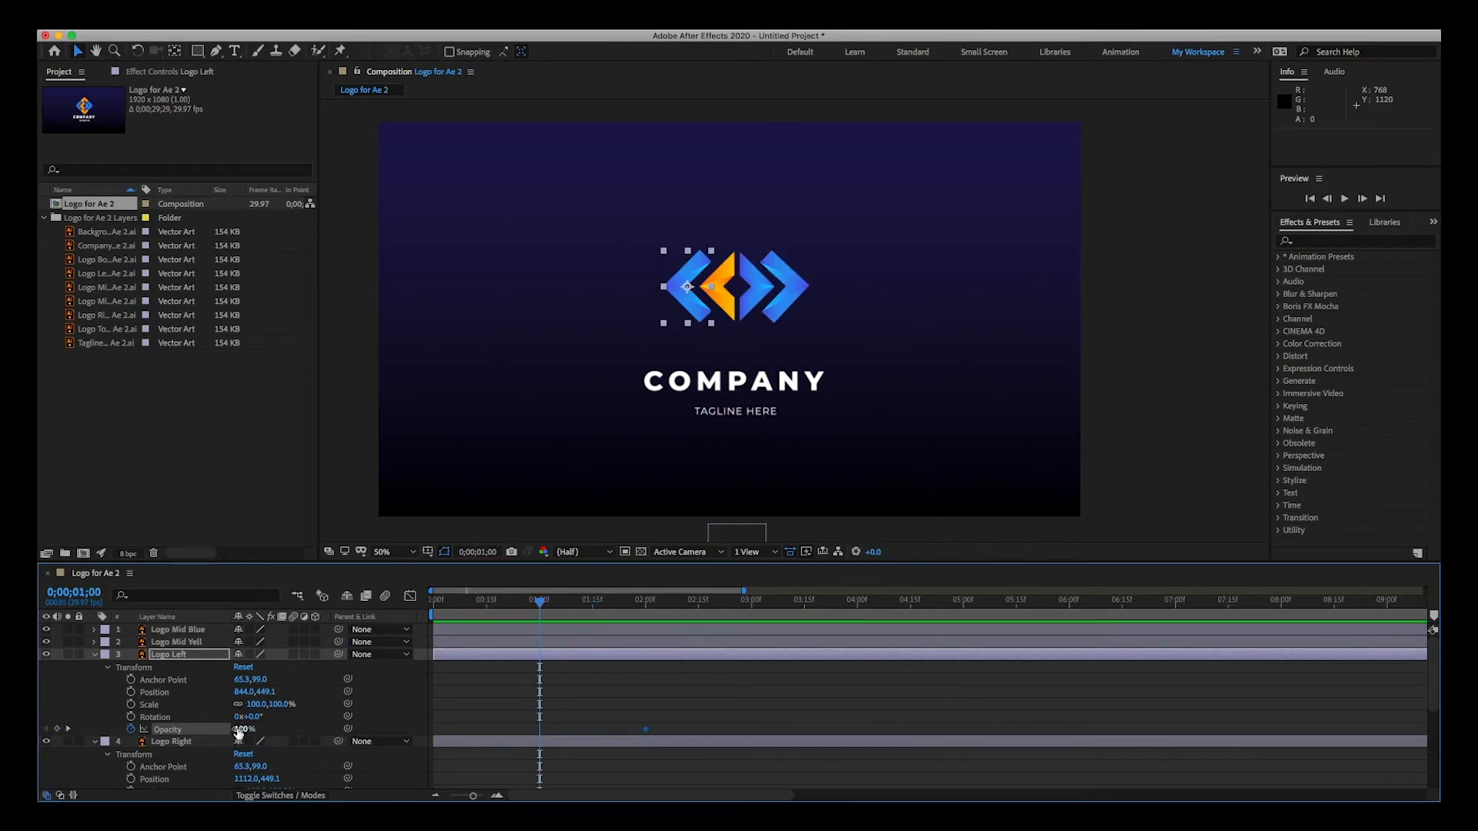
{"action": "left_click_drag", "start_coordinate": [239, 728], "coordinate": [169, 739]}
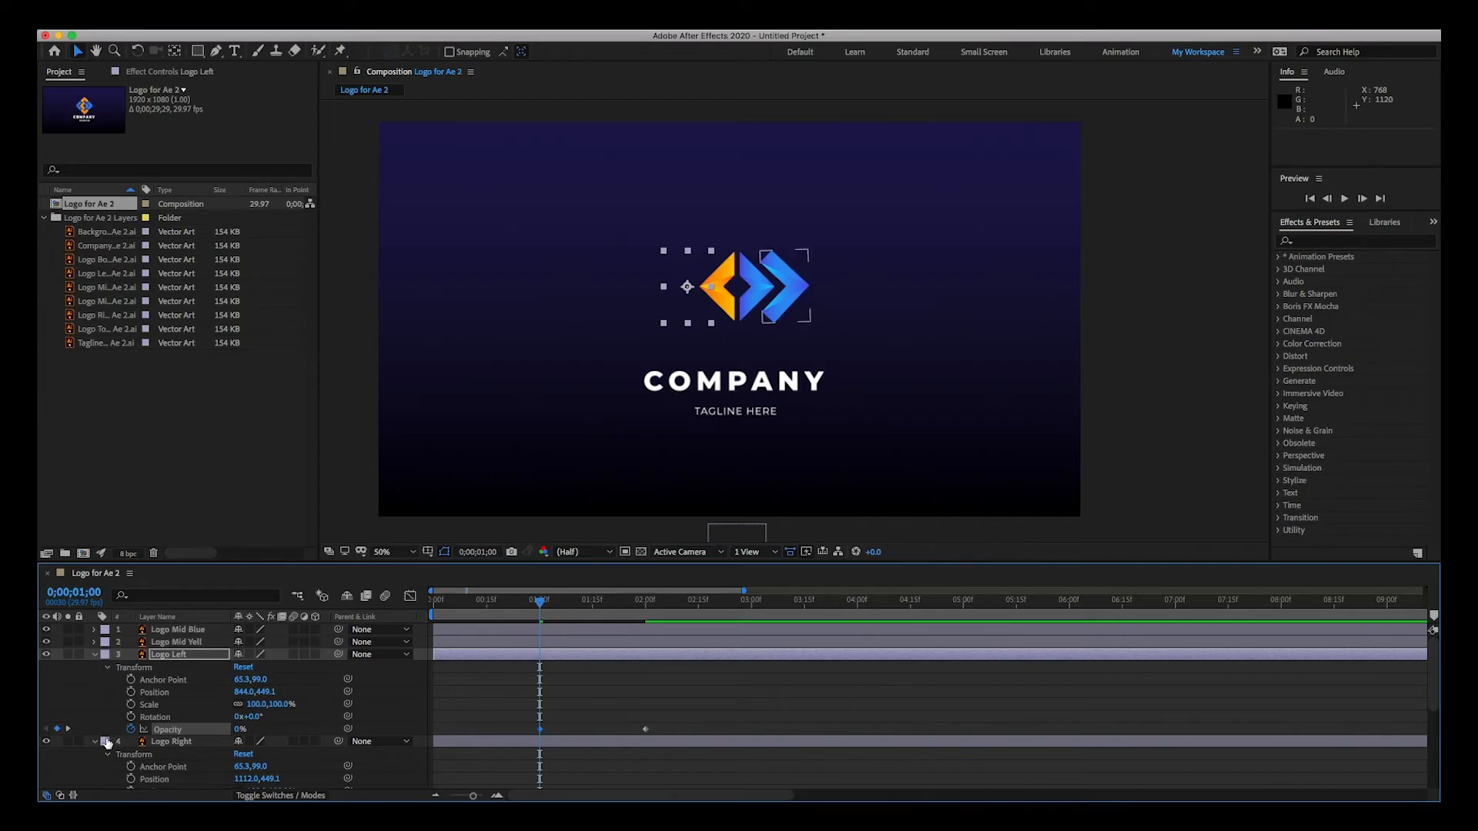
Hide the Logo Right, Logo Top and Logo Bottom layers and scrub back to about the start of the timeline
{"action": "left_click", "coordinate": [47, 741]}
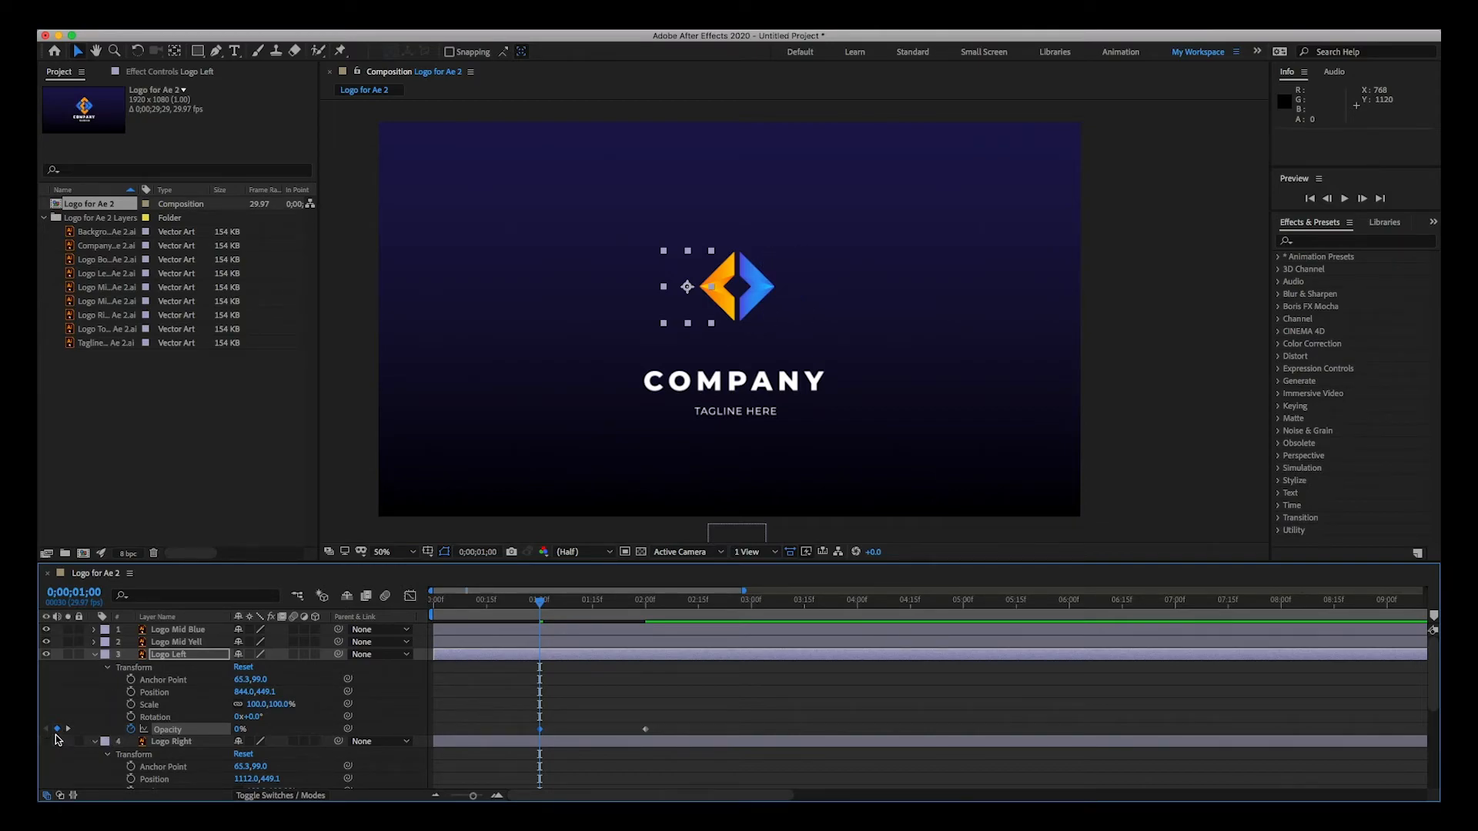
{"action": "left_click", "coordinate": [94, 743]}
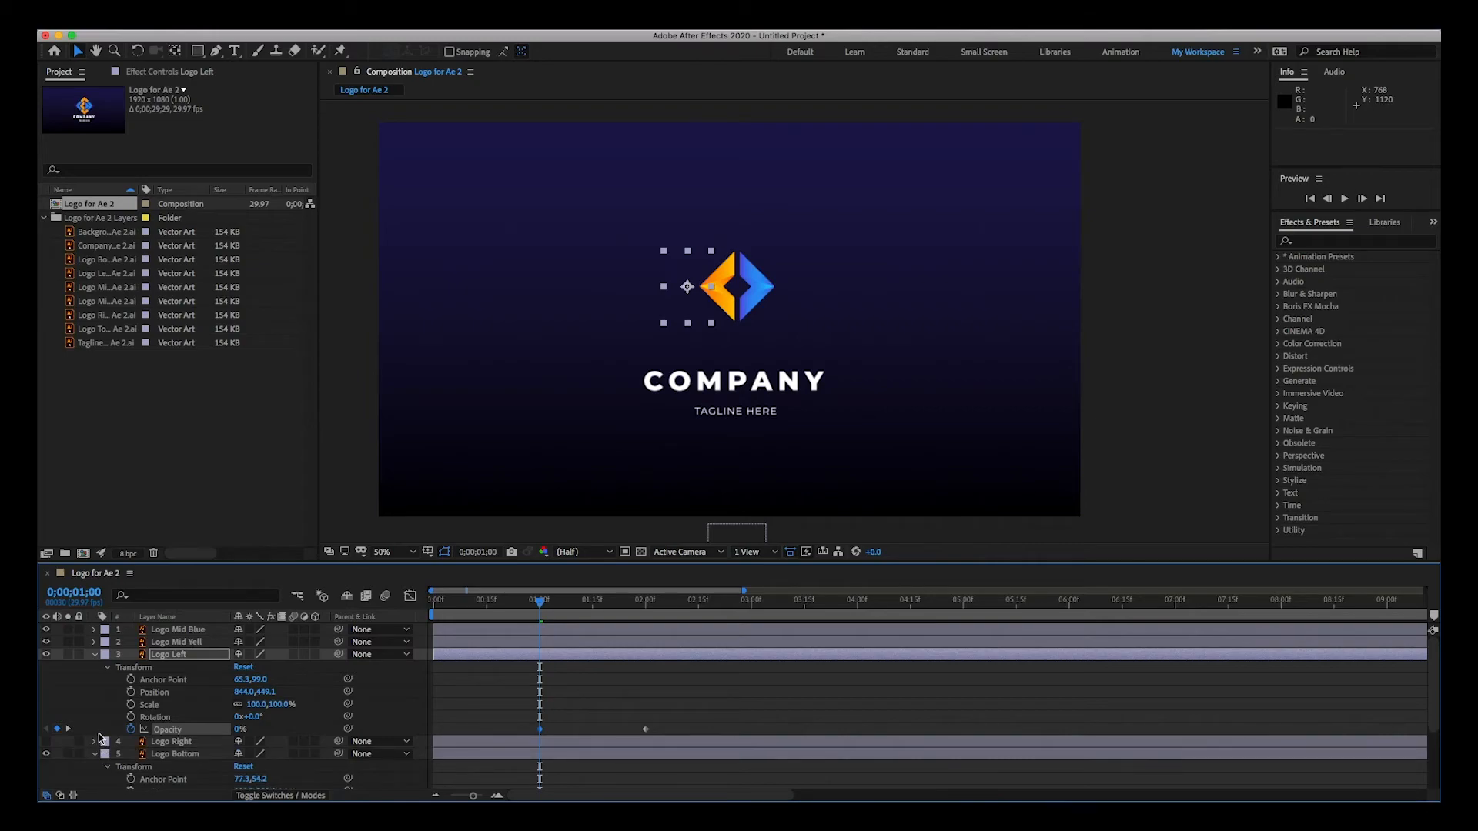
{"action": "left_click", "coordinate": [162, 743]}
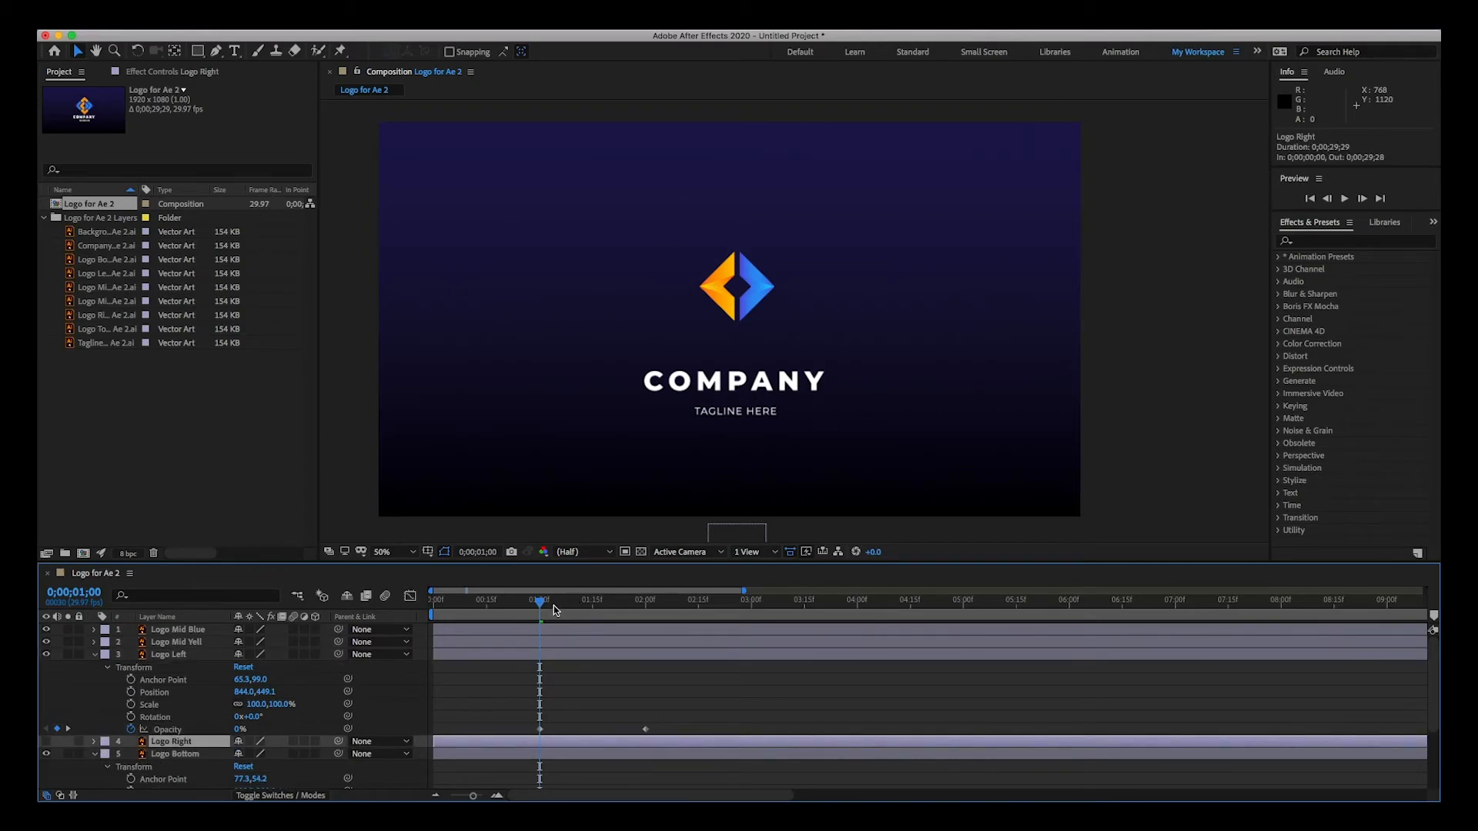
{"action": "left_click_drag", "start_coordinate": [543, 605], "coordinate": [648, 607]}
{"action": "left_click", "coordinate": [731, 237]}
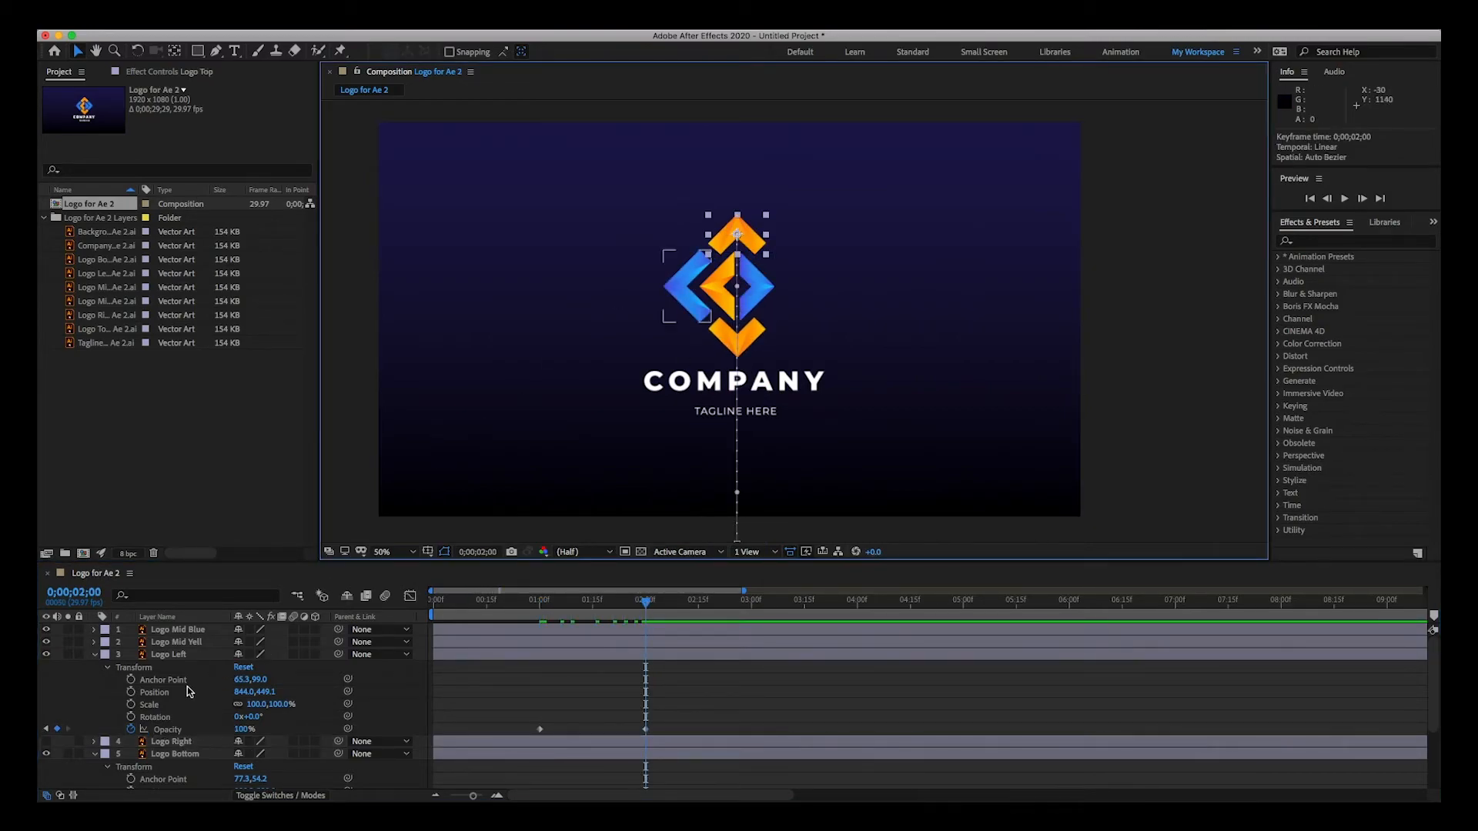
{"action": "scroll", "coordinate": [66, 735], "scroll_direction": "down", "scroll_amount": 3}
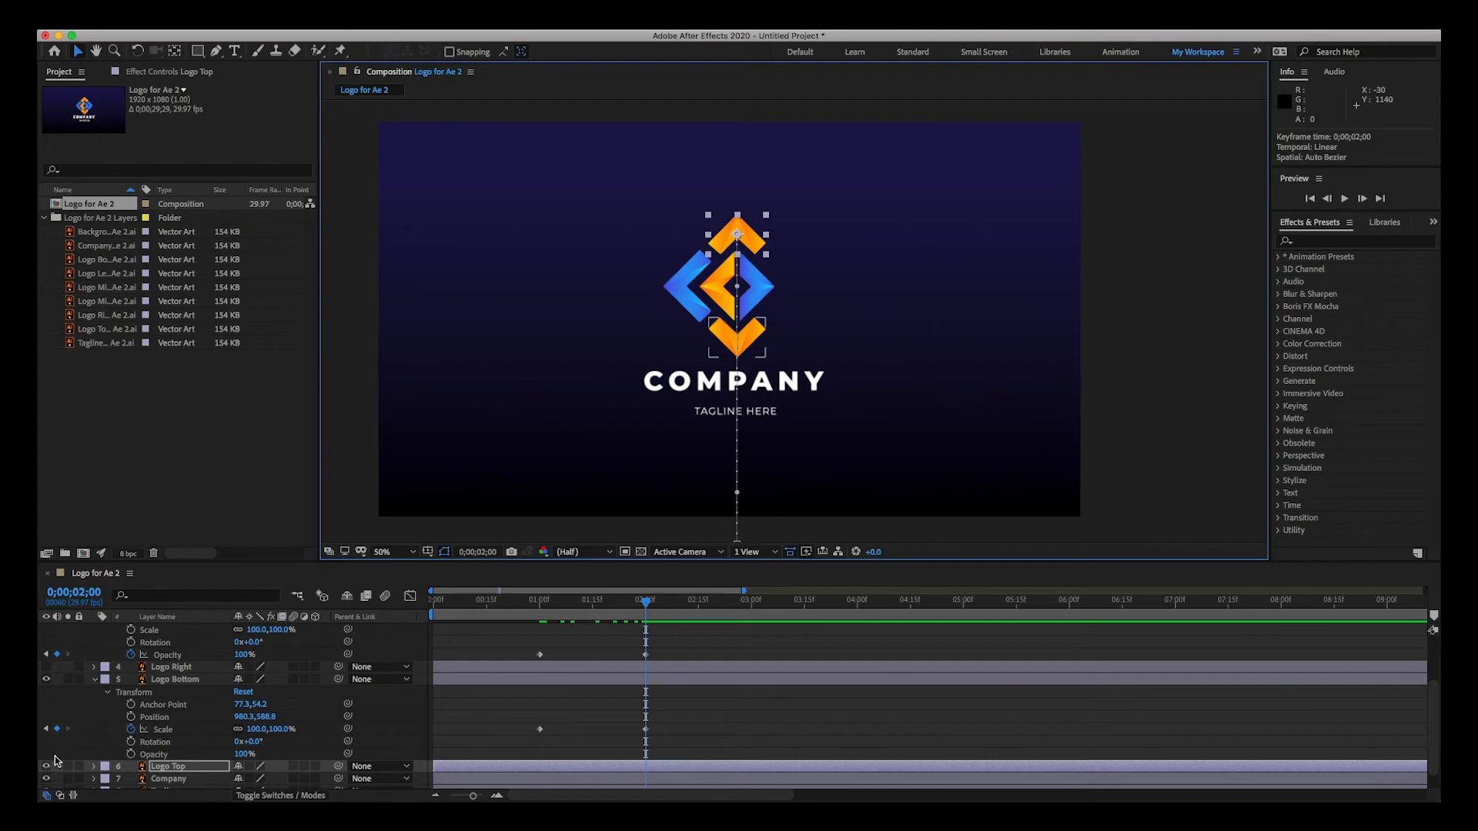
{"action": "left_click", "coordinate": [46, 766]}
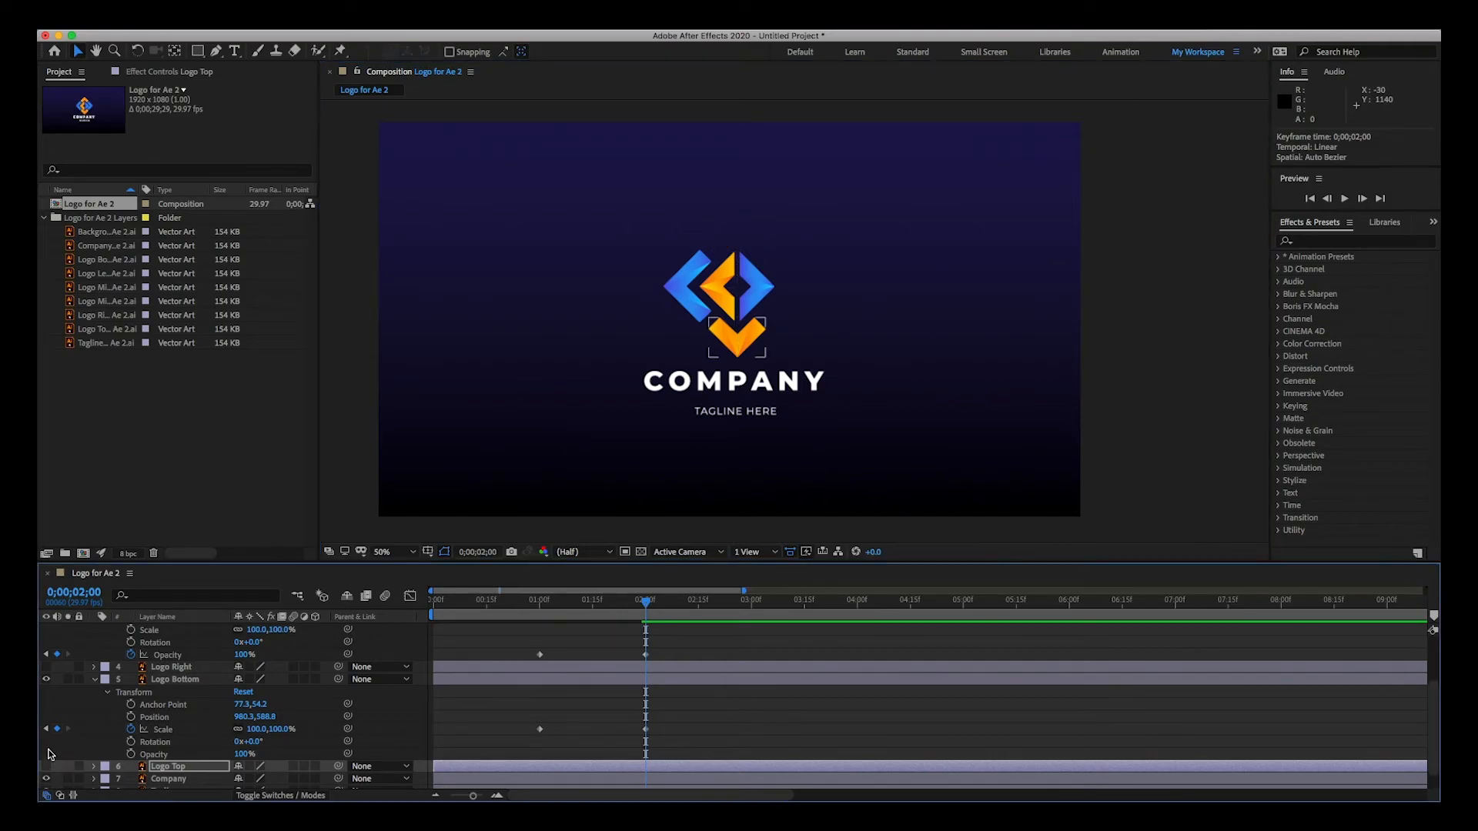
{"action": "left_click", "coordinate": [95, 679]}
{"action": "left_click", "coordinate": [742, 336]}
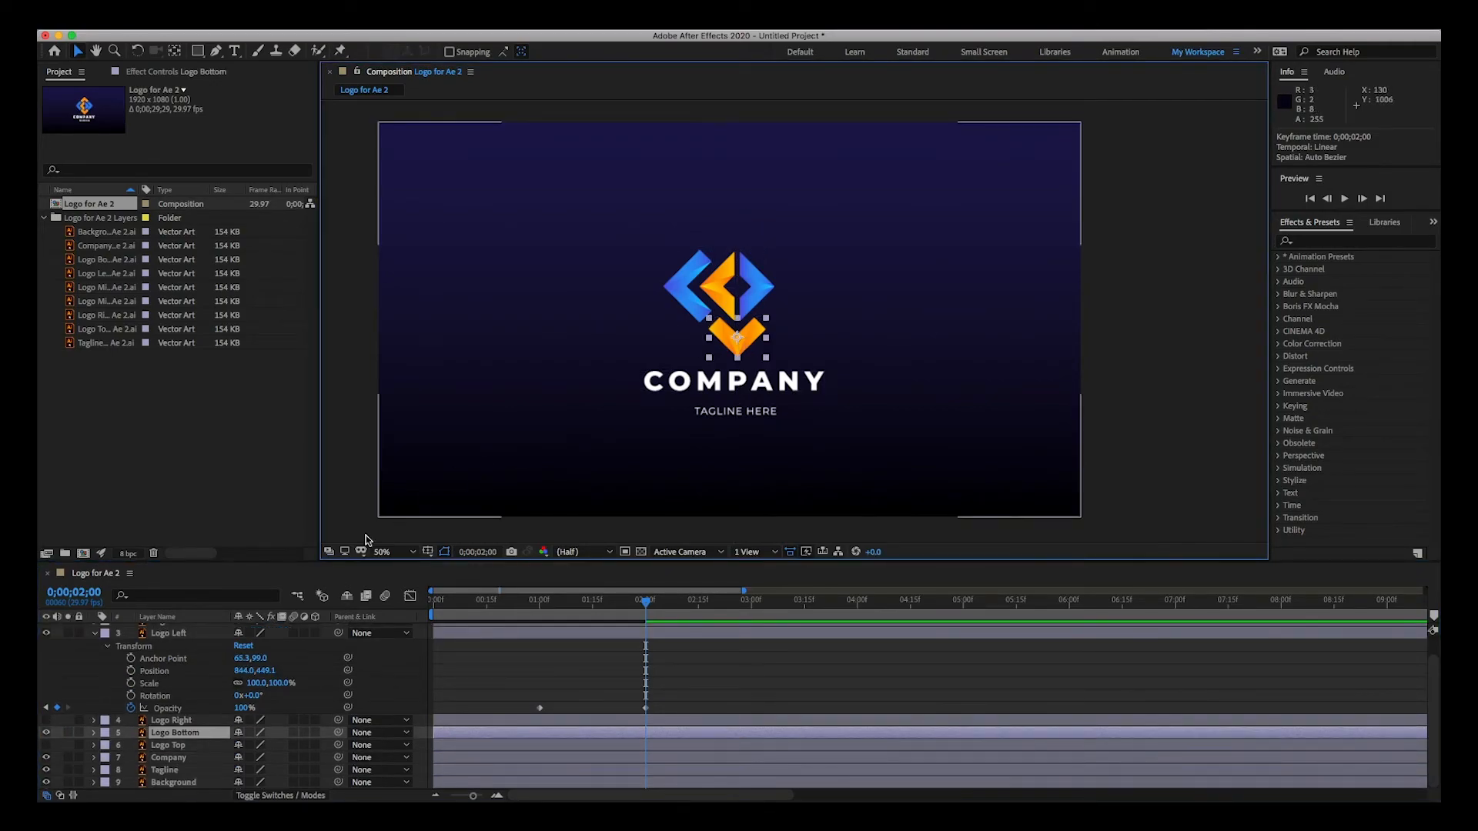
{"action": "left_click", "coordinate": [45, 732]}
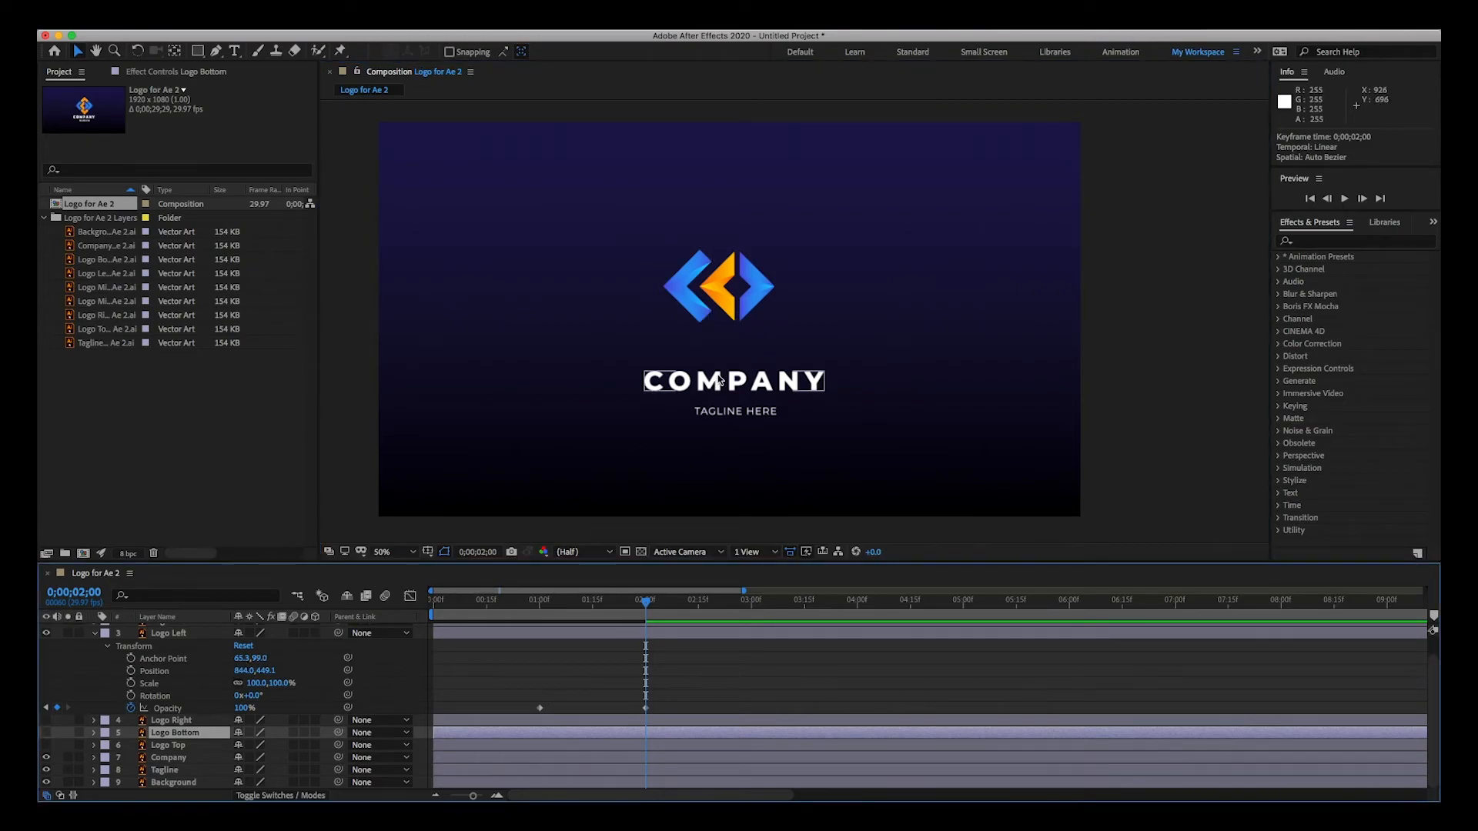
{"action": "left_click", "coordinate": [603, 600]}
{"action": "left_click_drag", "start_coordinate": [530, 614], "coordinate": [441, 614]}
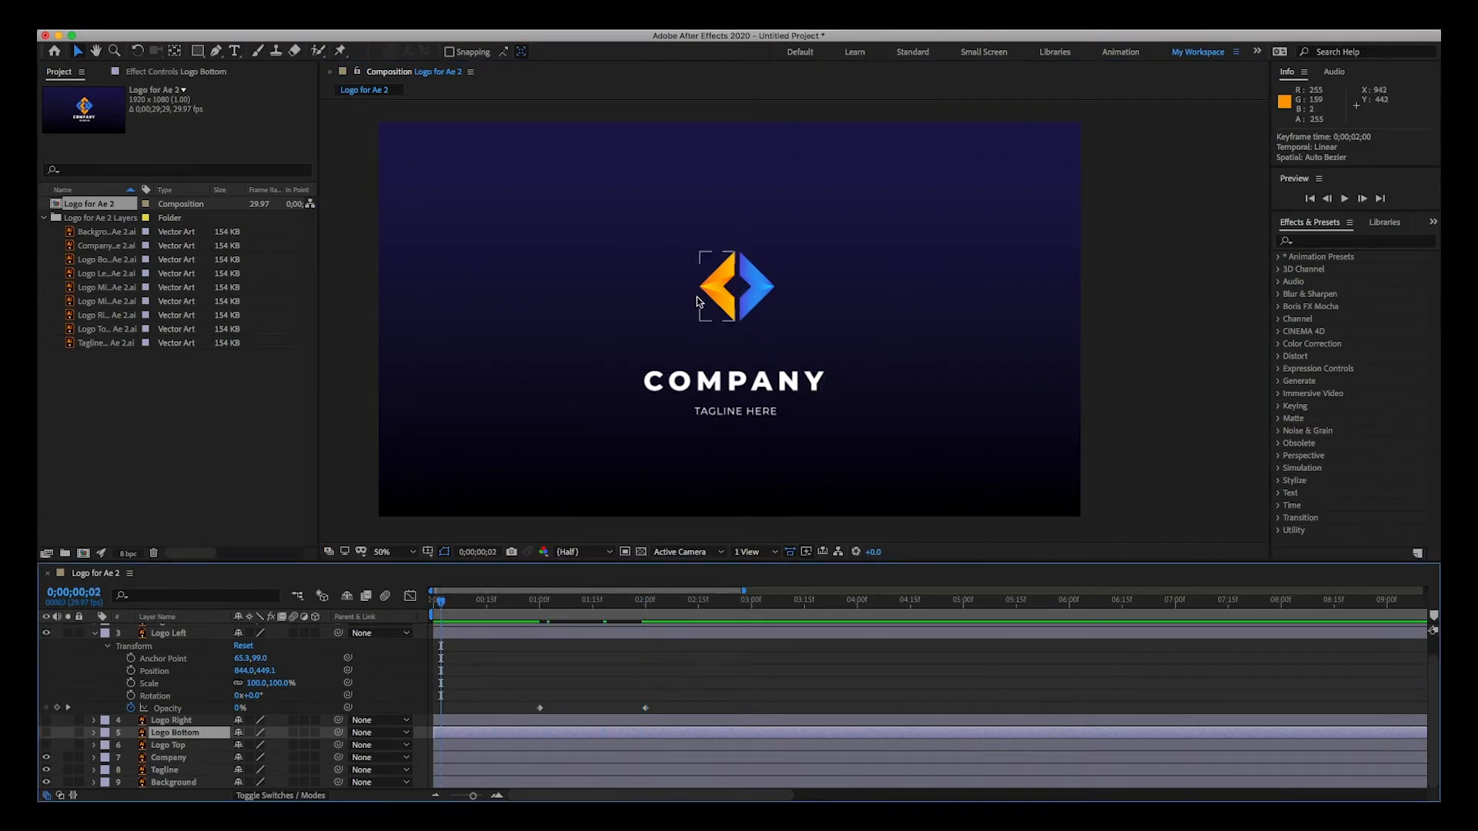
Preview the Logo Left layer's opacity fade and collapse the layer's properties
{"action": "key", "text": "space"}
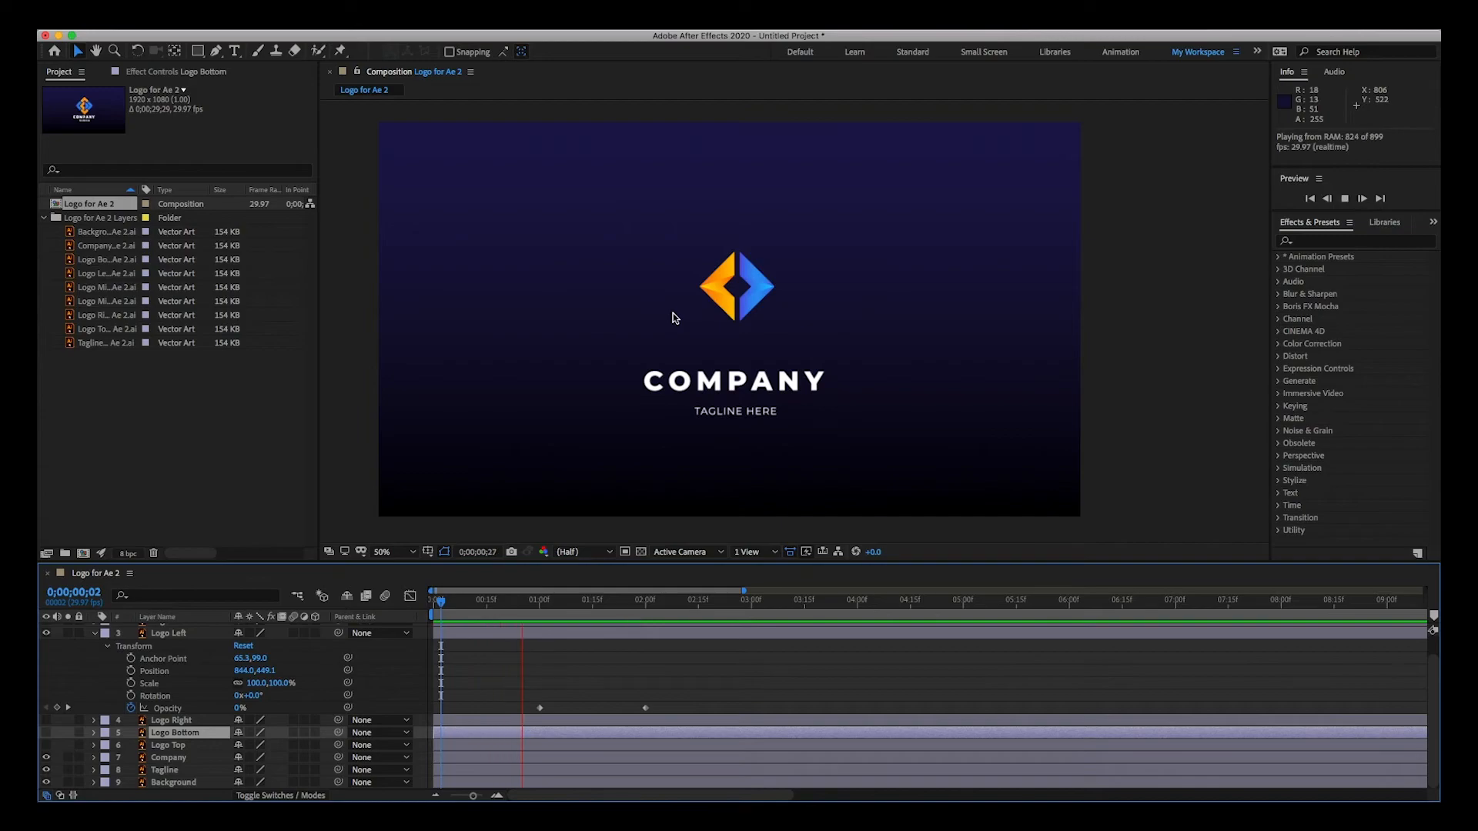
{"action": "key", "text": "space"}
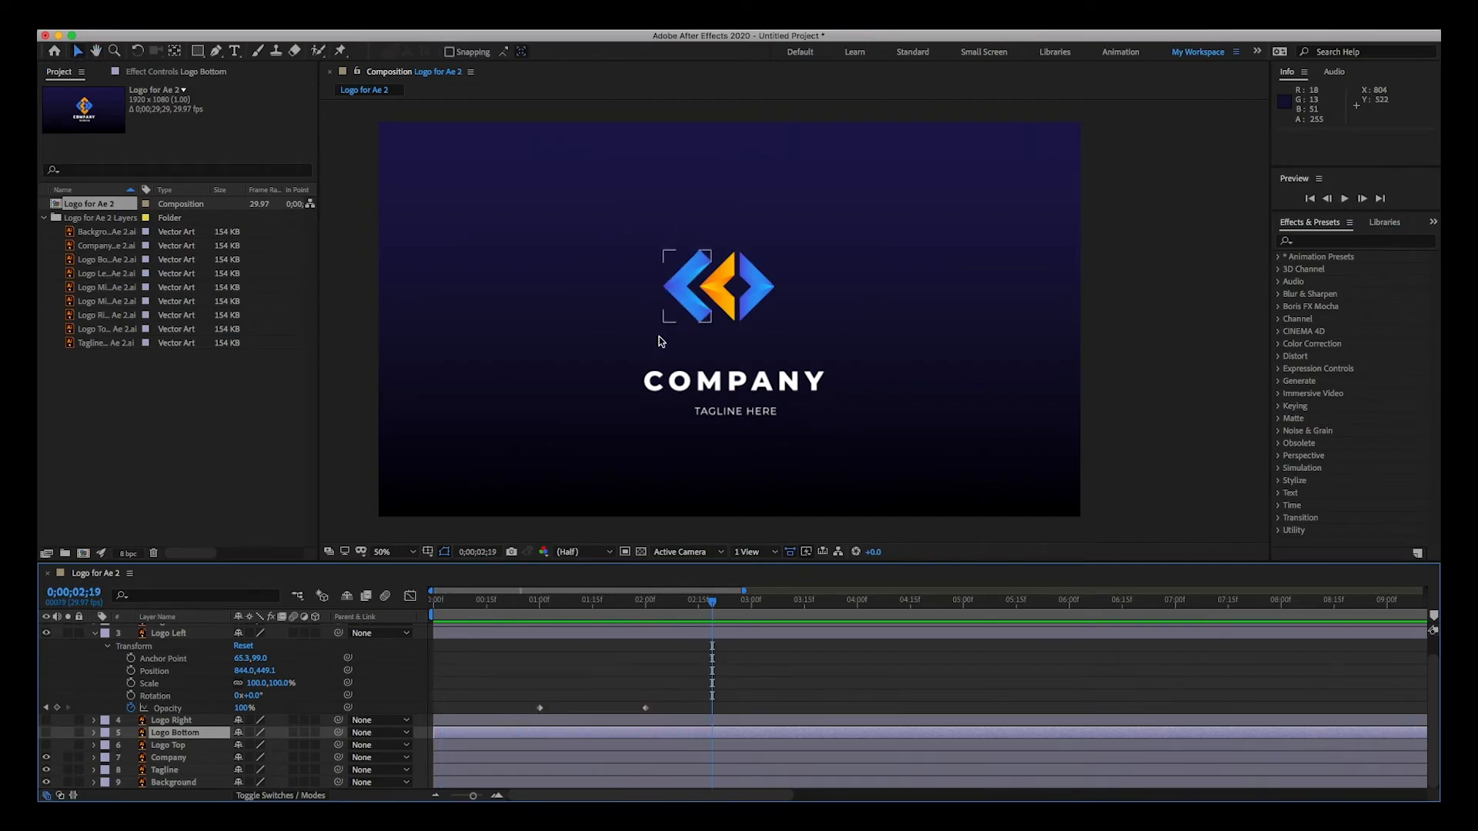
{"action": "left_click", "coordinate": [95, 634]}
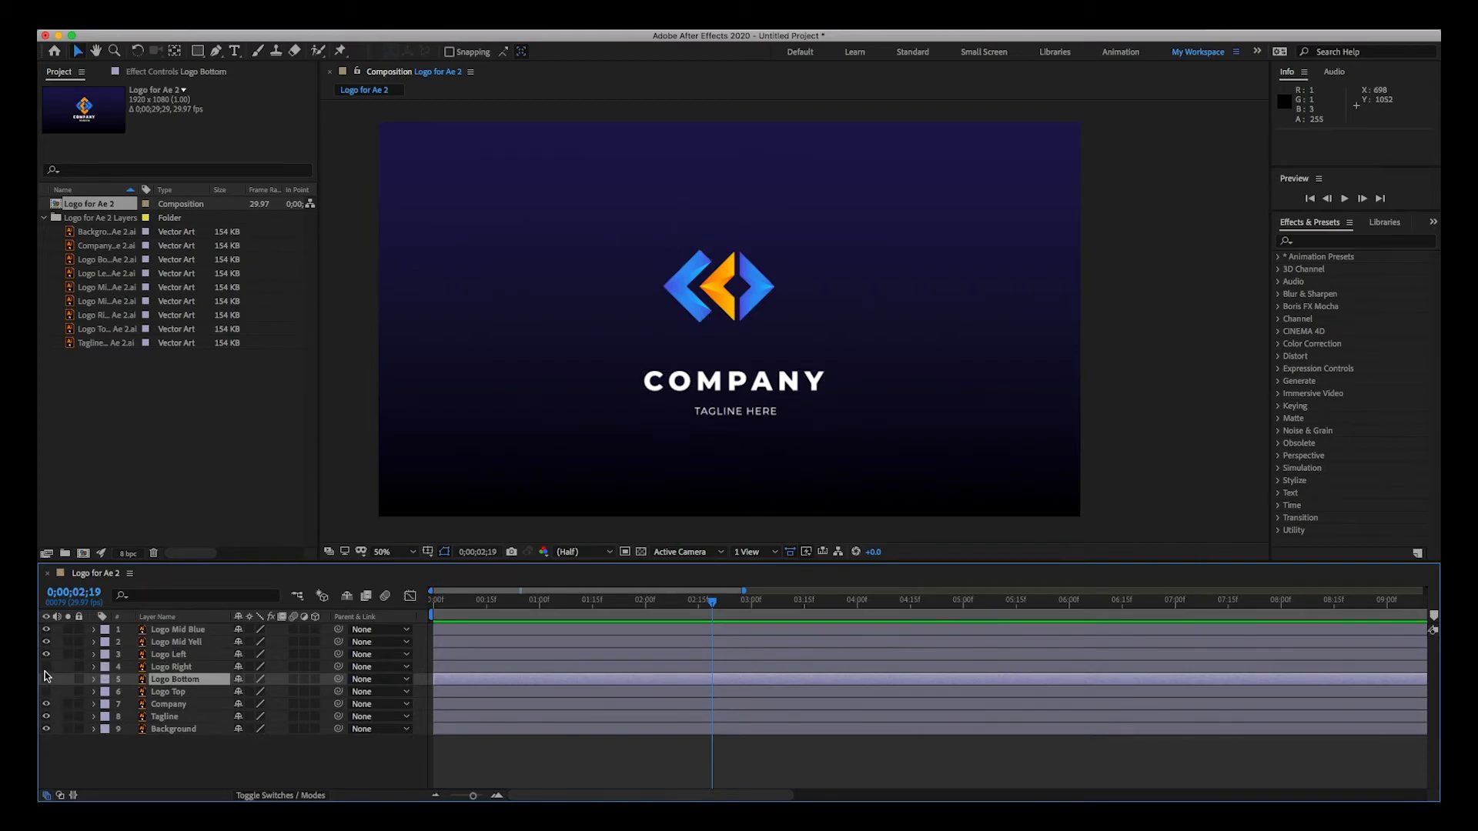
Unhide the Logo Right, Logo Bottom and Logo Top layers and preview the combined animation from the start
{"action": "left_click_drag", "start_coordinate": [44, 667], "coordinate": [47, 692]}
{"action": "left_click", "coordinate": [470, 601]}
{"action": "key", "text": "space"}
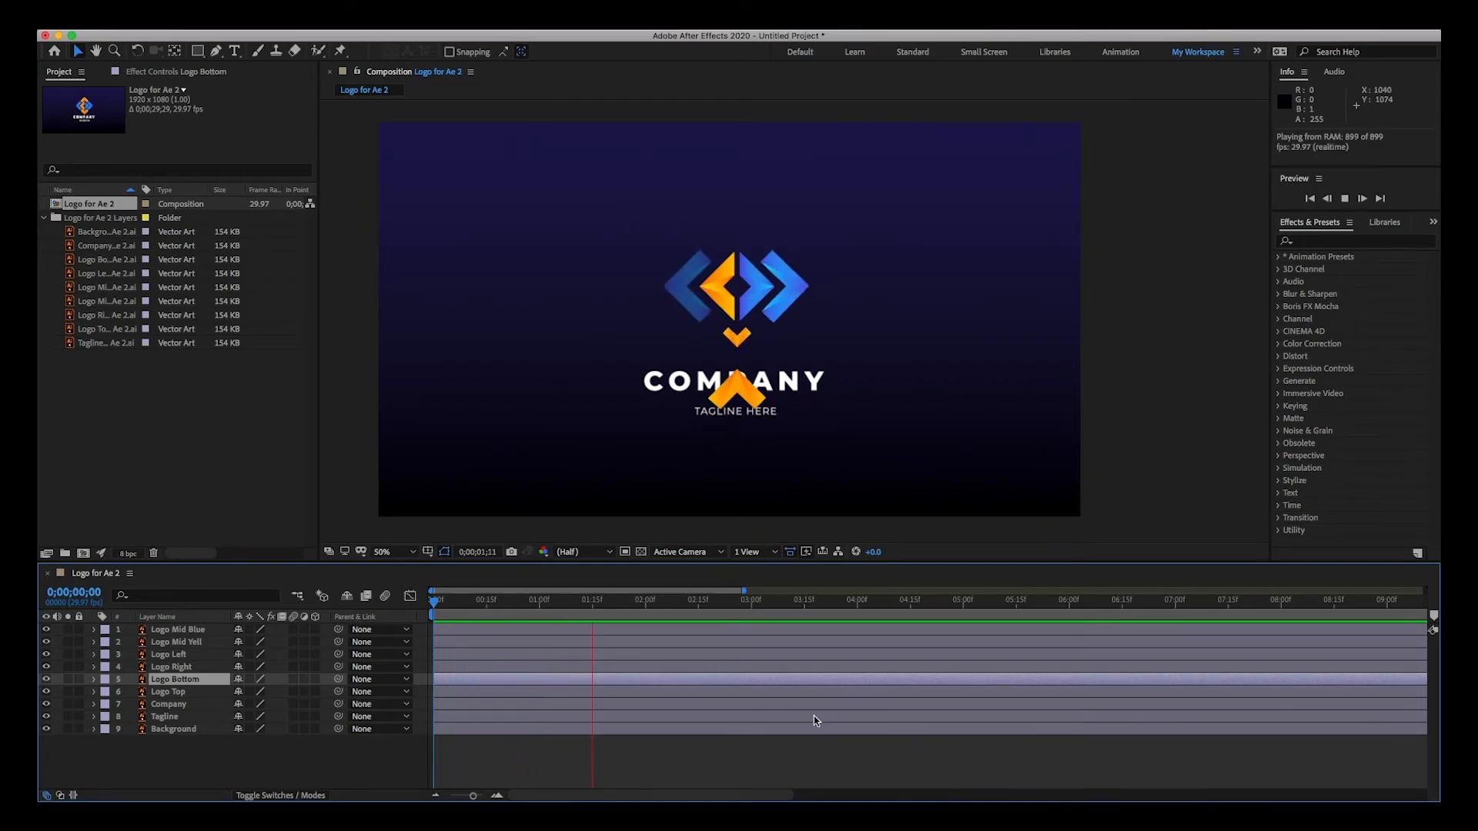
Scrub back to 0;00;01;02 and expand the Logo Right layer's properties to examine its Rotation keyframes
{"action": "left_click_drag", "start_coordinate": [719, 611], "coordinate": [575, 608]}
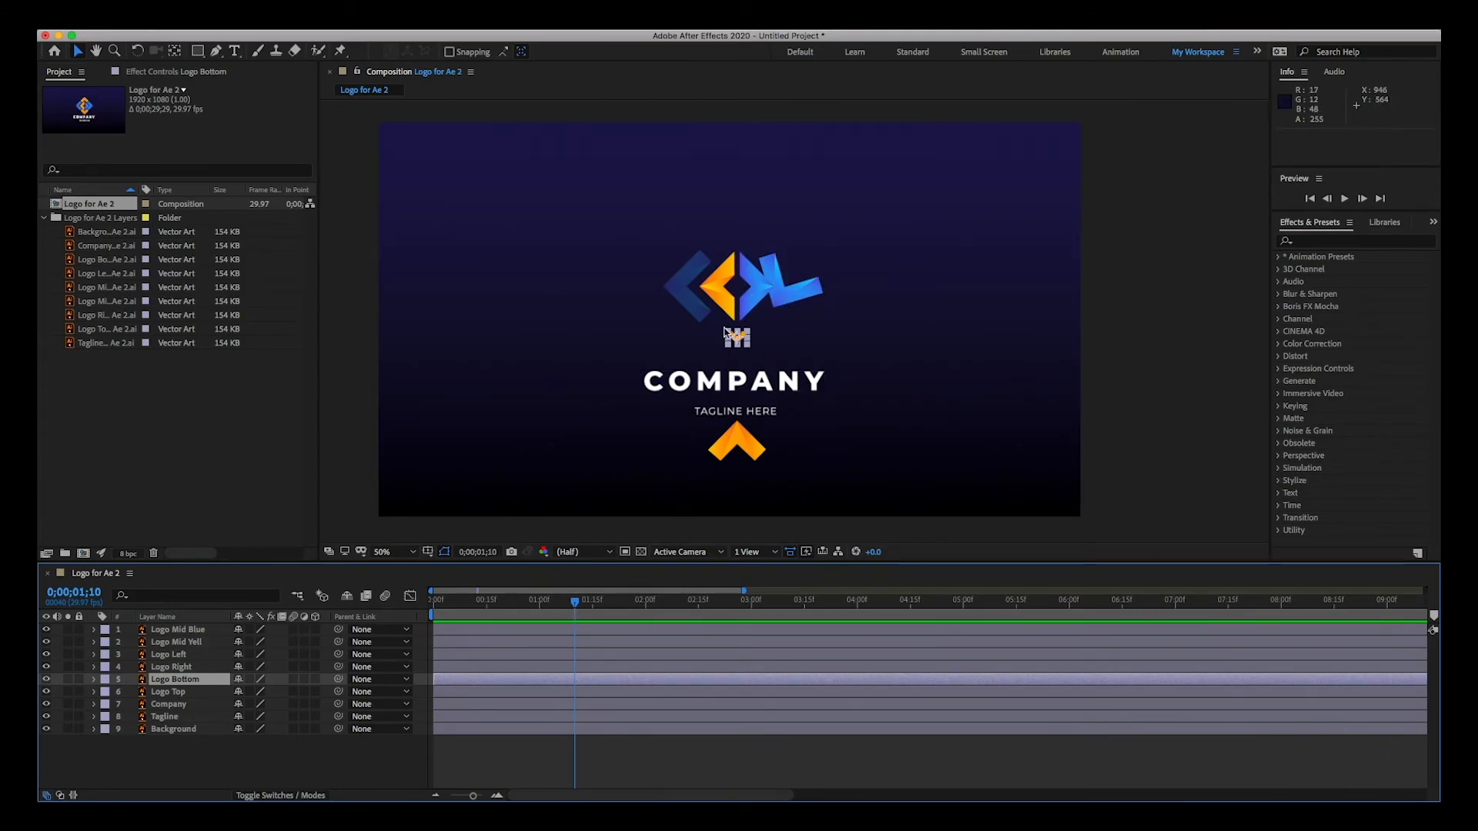
{"action": "left_click", "coordinate": [1146, 369]}
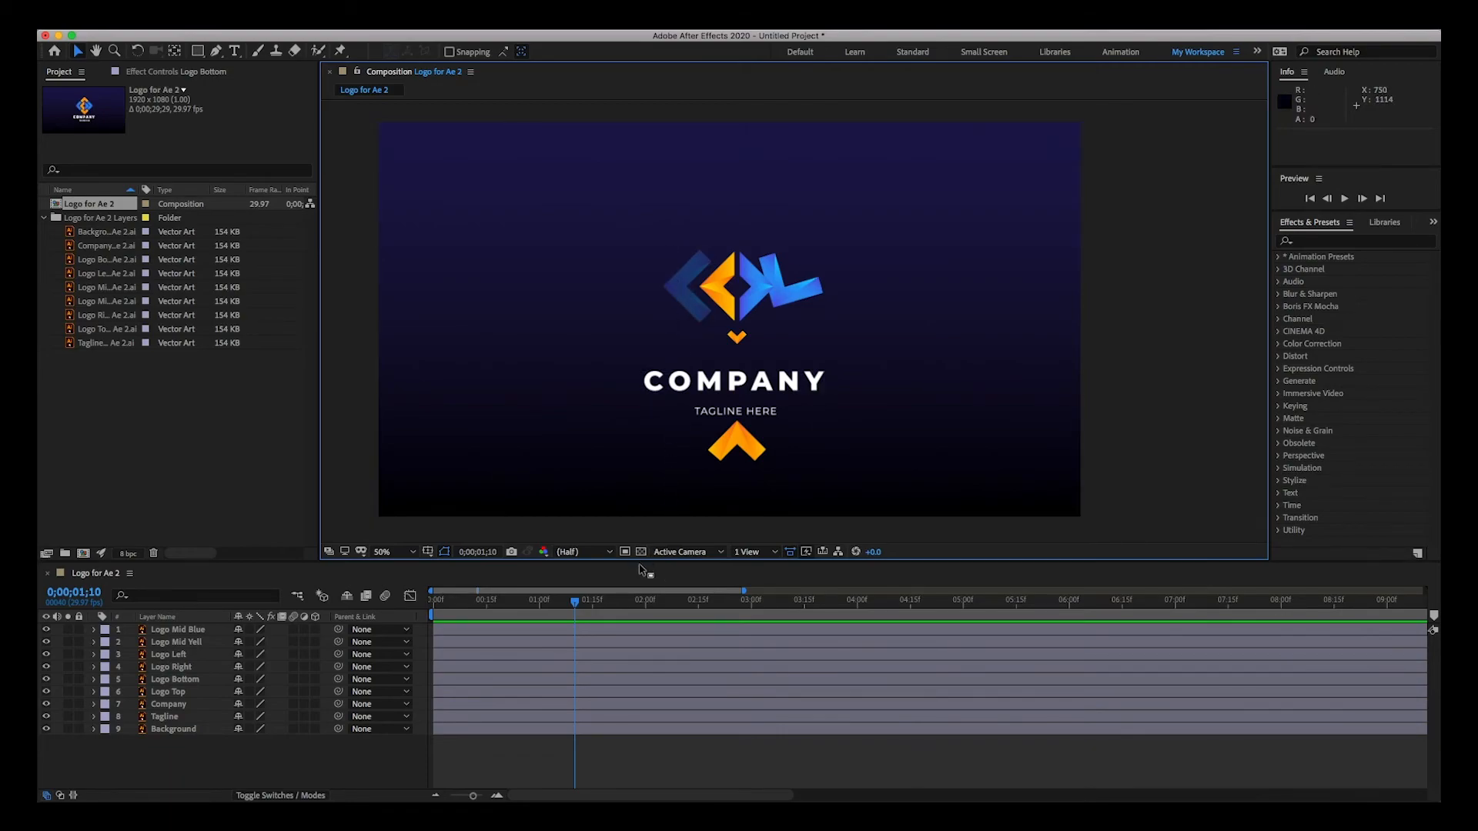
{"action": "left_click_drag", "start_coordinate": [575, 602], "coordinate": [547, 601]}
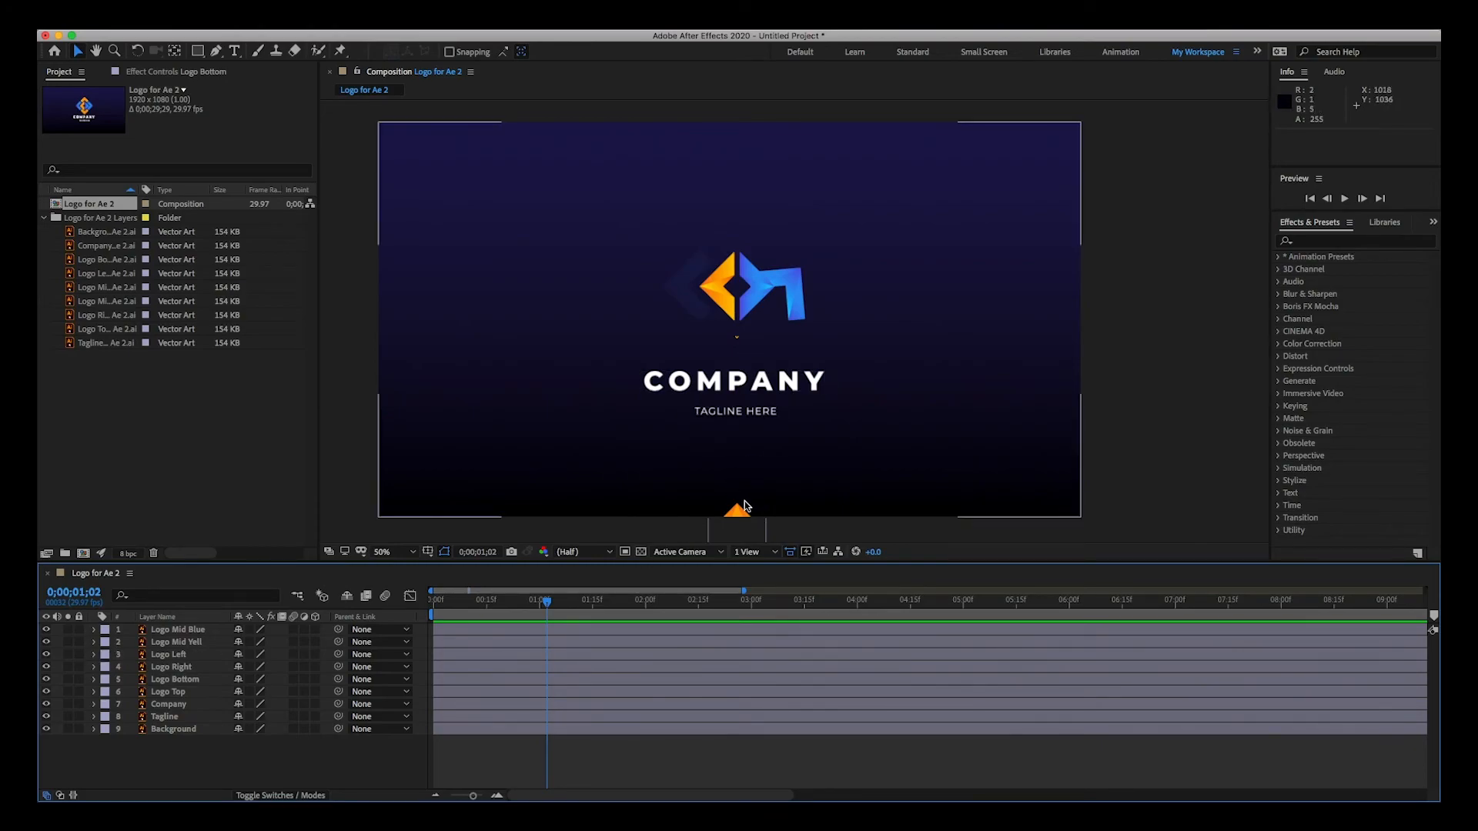
{"action": "left_click", "coordinate": [786, 317]}
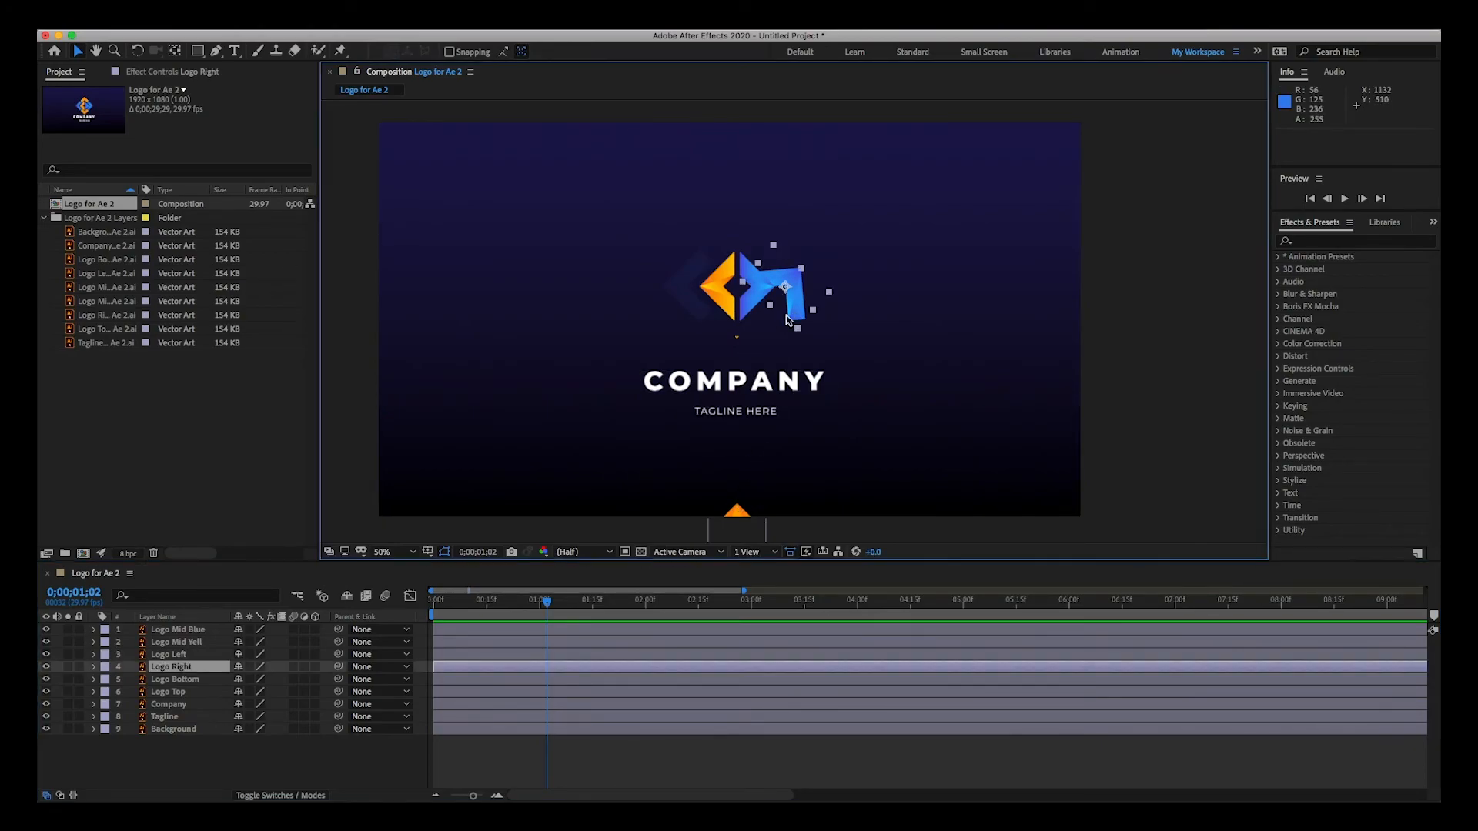
{"action": "left_click", "coordinate": [94, 668]}
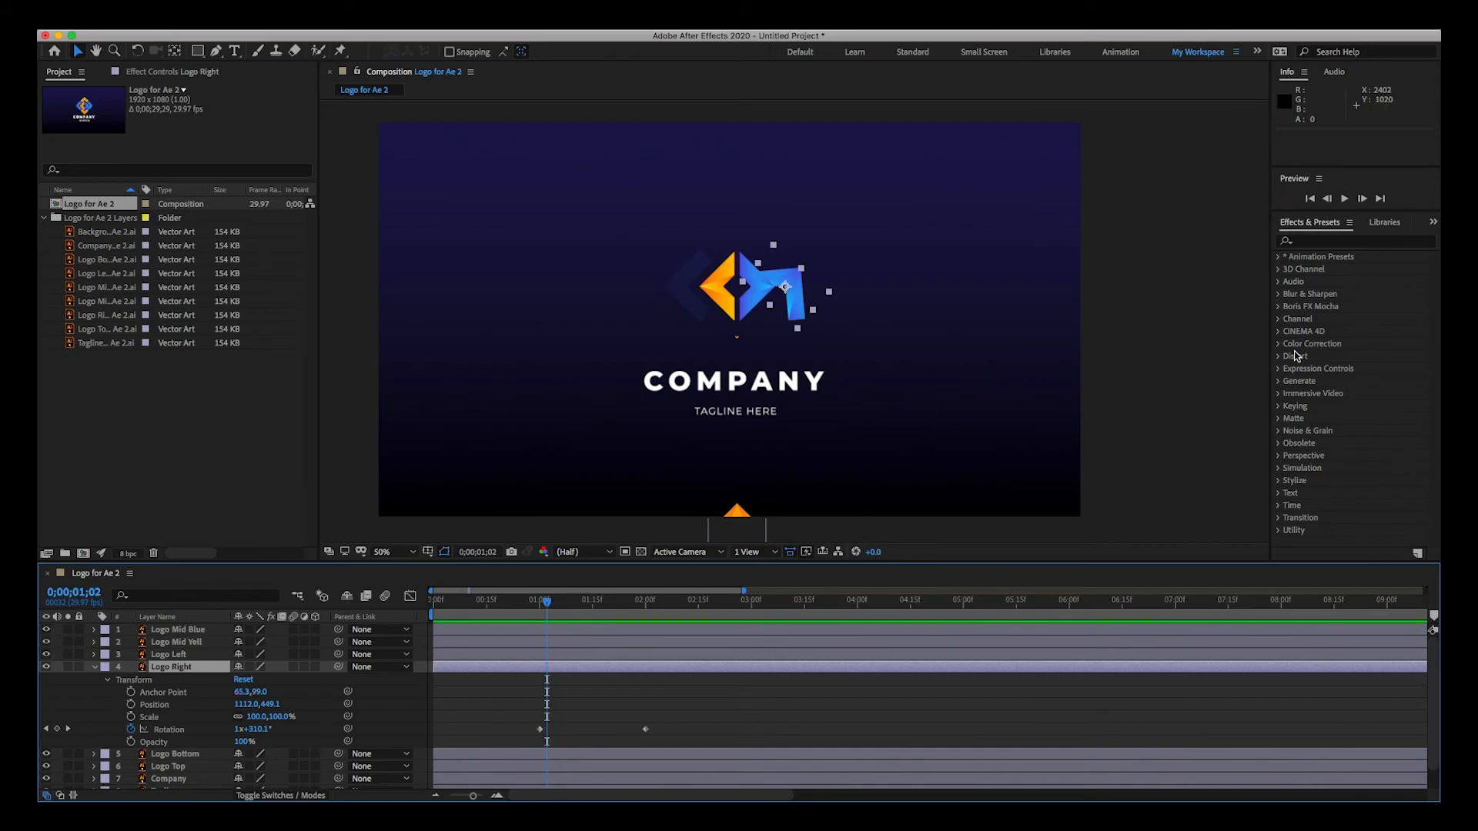
Return to the start of the timeline, deselect all layers and preview the full logo animation
{"action": "left_click_drag", "start_coordinate": [497, 601], "coordinate": [479, 602]}
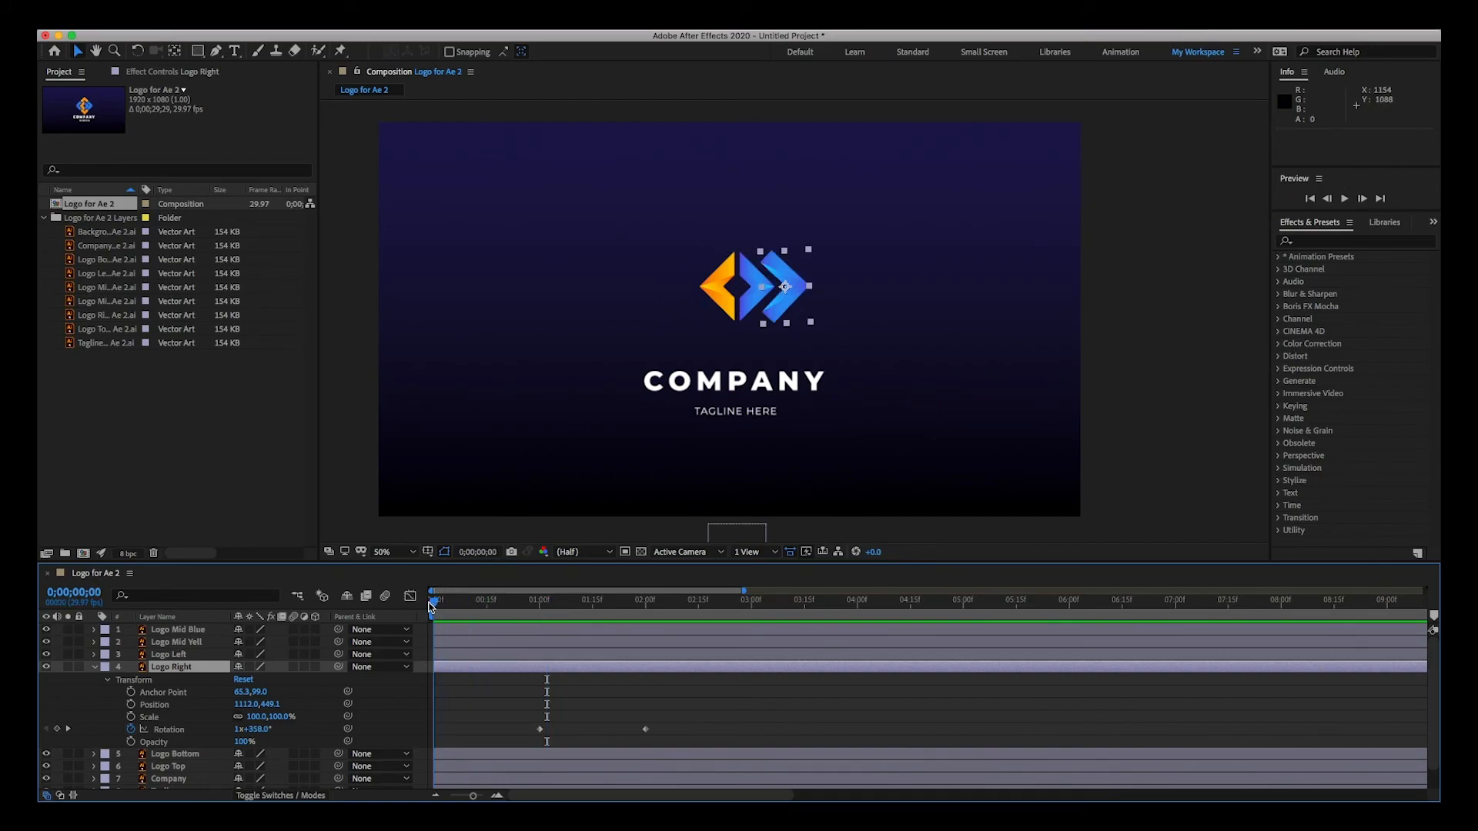
{"action": "left_click", "coordinate": [1123, 379]}
{"action": "key", "text": "space"}
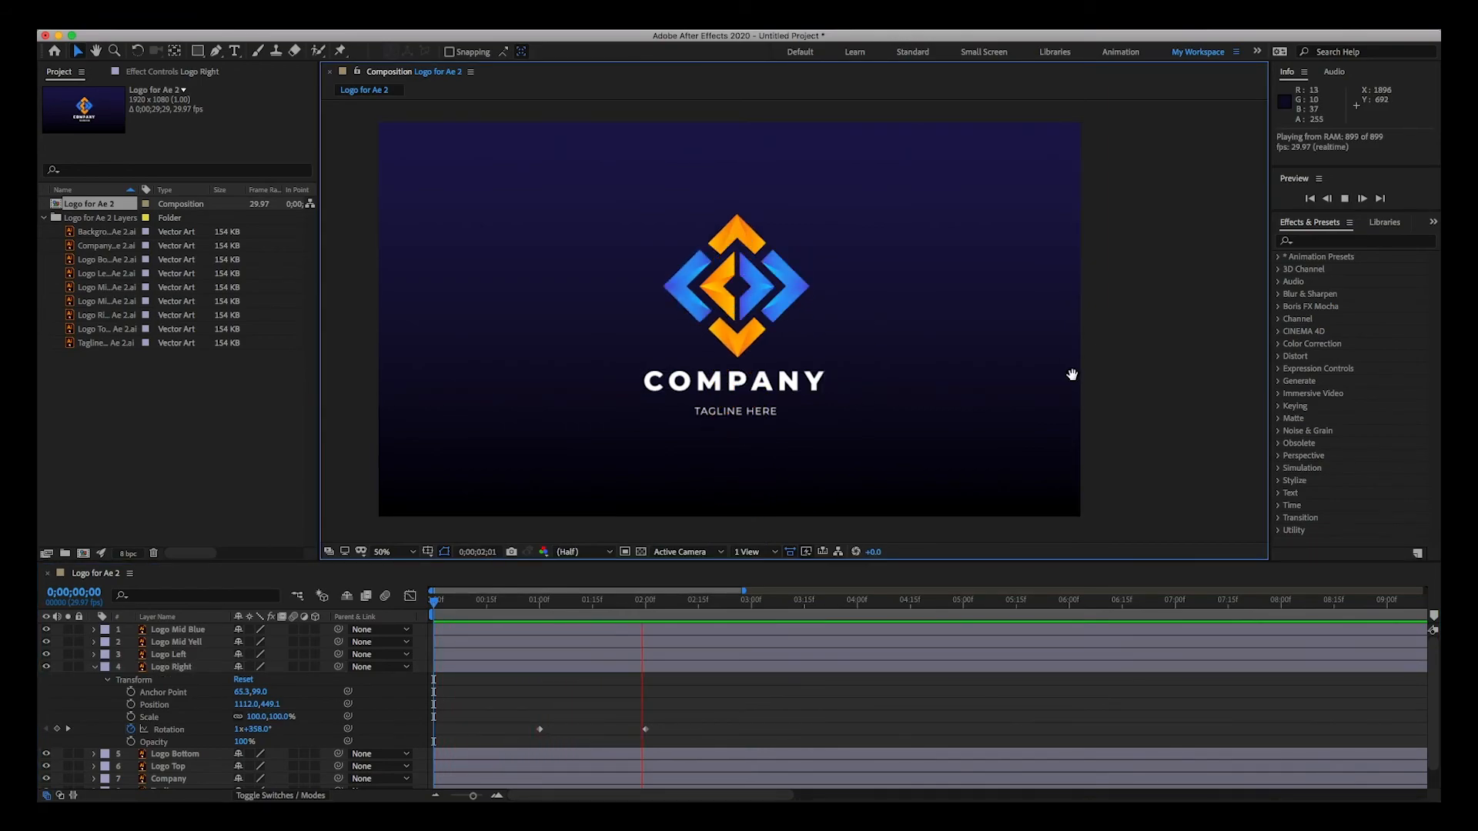
{"action": "key", "text": "space"}
Shorten the work area to end at the playhead at 0;00;02;15 and preview it from the start
{"action": "left_click_drag", "start_coordinate": [660, 605], "coordinate": [687, 605]}
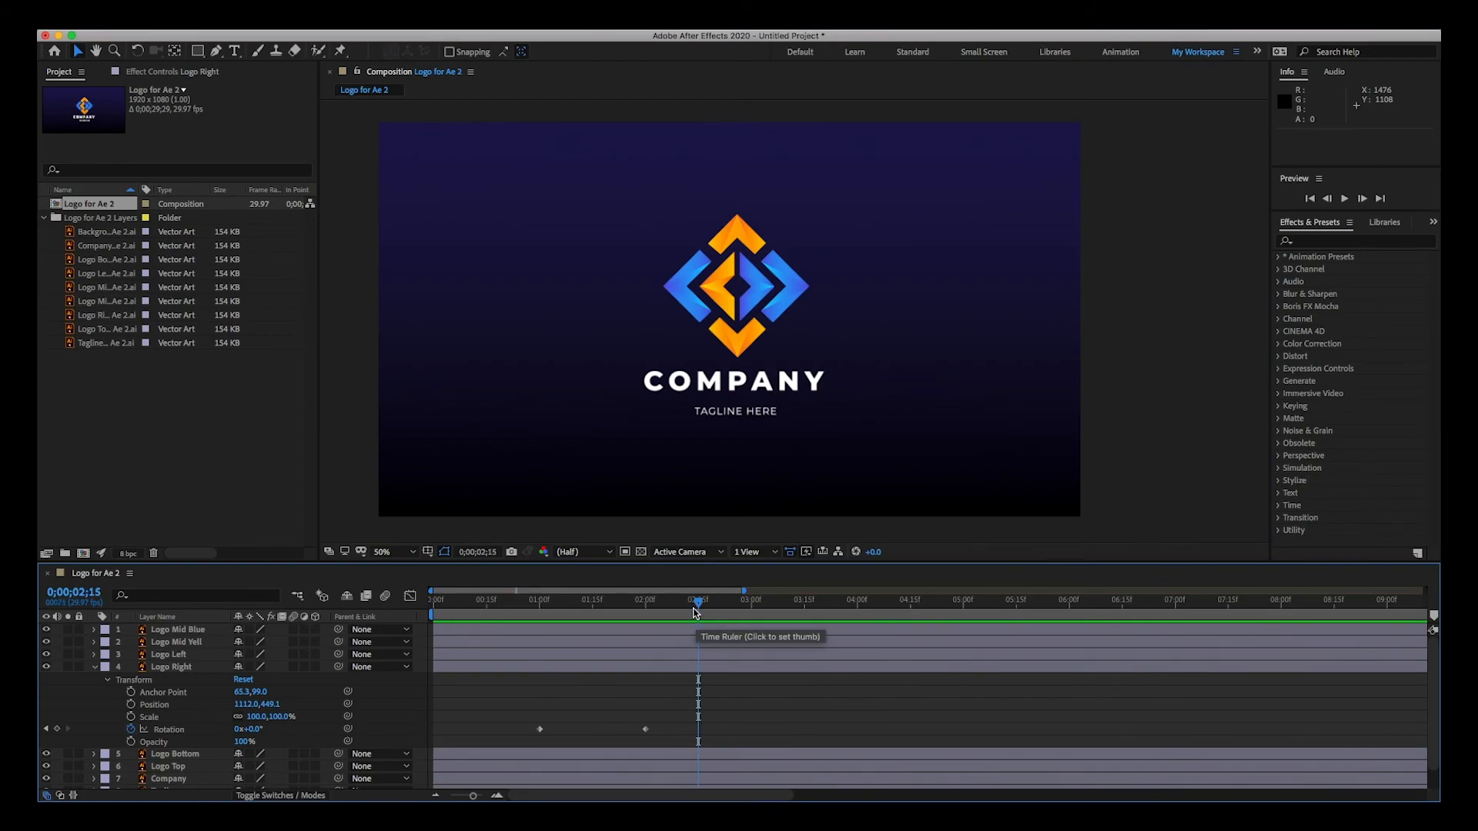
{"action": "scroll", "coordinate": [1174, 604], "scroll_direction": "down", "scroll_amount": 2}
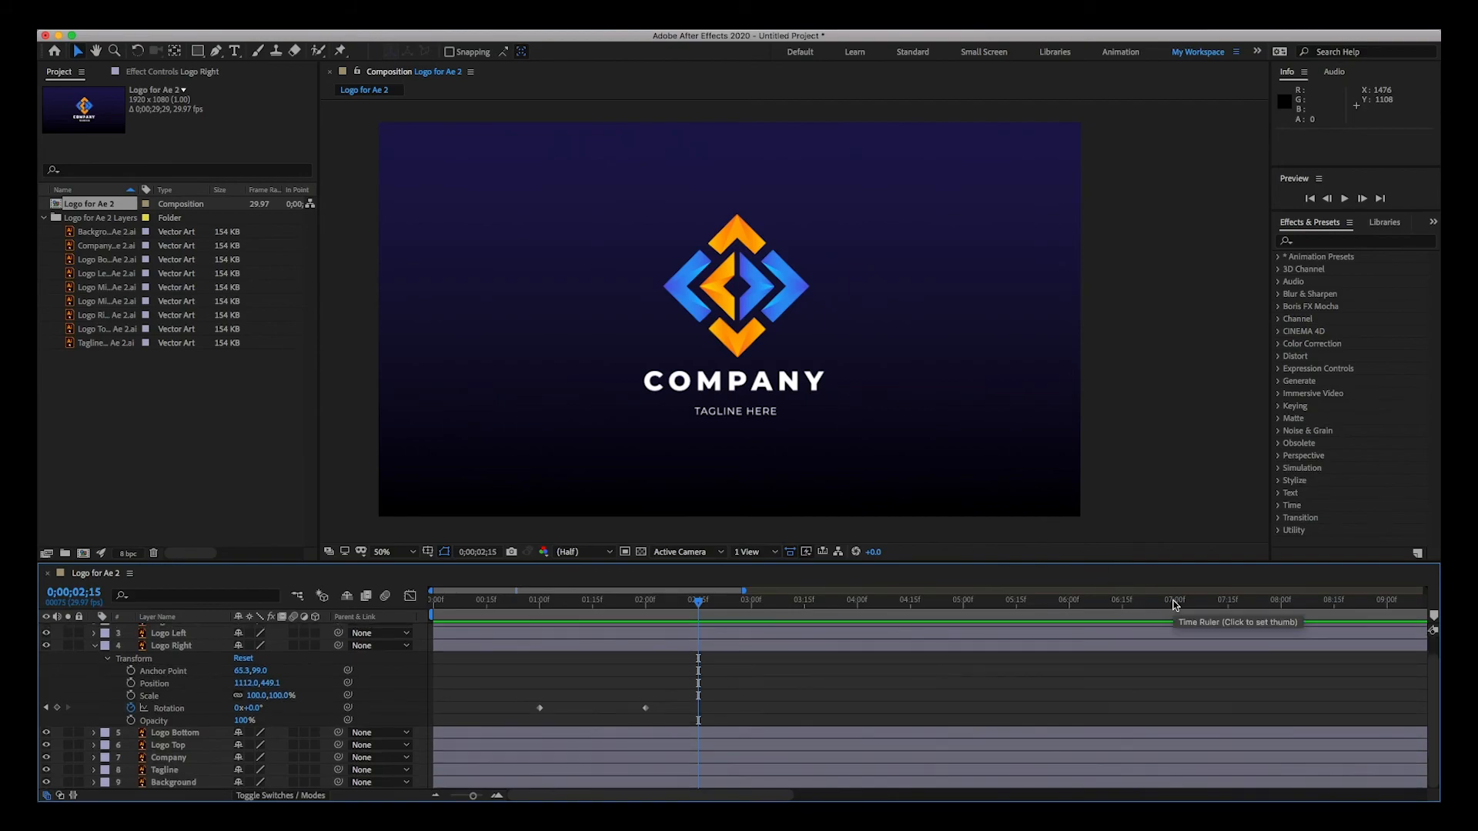
{"action": "scroll", "coordinate": [1174, 604], "scroll_direction": "up", "scroll_amount": 2}
{"action": "left_click_drag", "start_coordinate": [473, 796], "coordinate": [450, 797]}
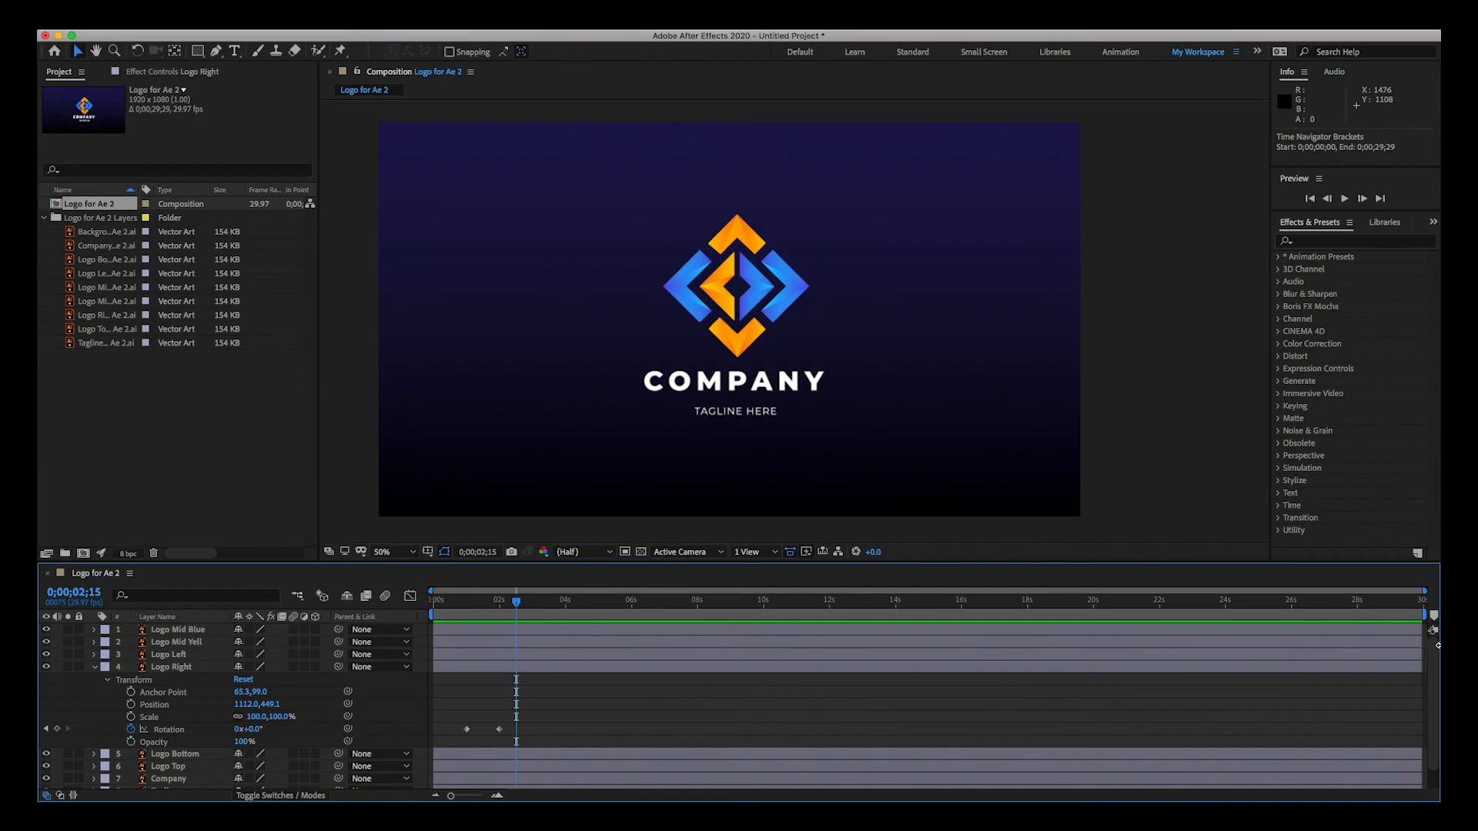
{"action": "left_click_drag", "start_coordinate": [1424, 614], "coordinate": [521, 624]}
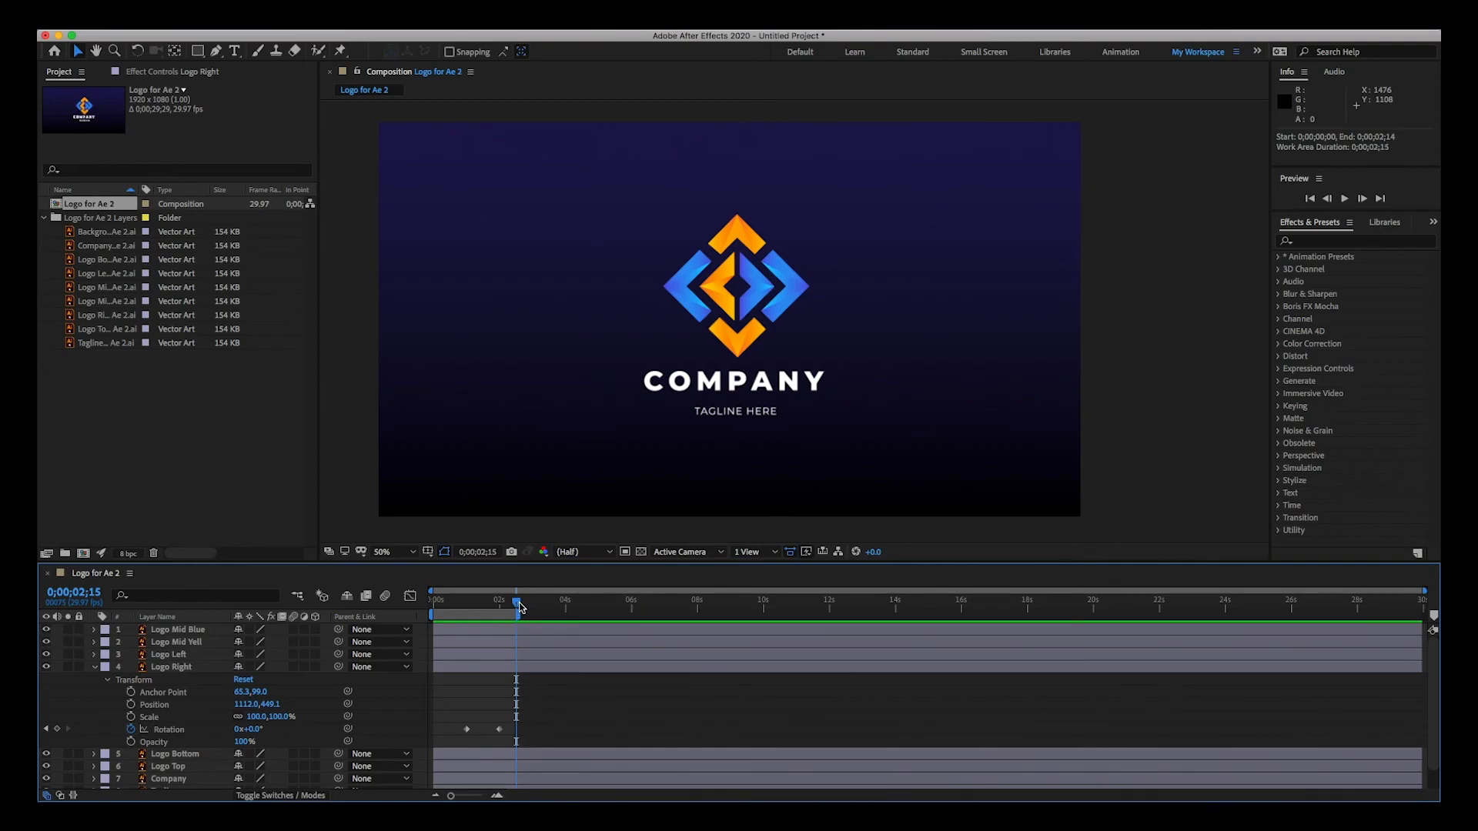
{"action": "left_click_drag", "start_coordinate": [452, 797], "coordinate": [476, 798]}
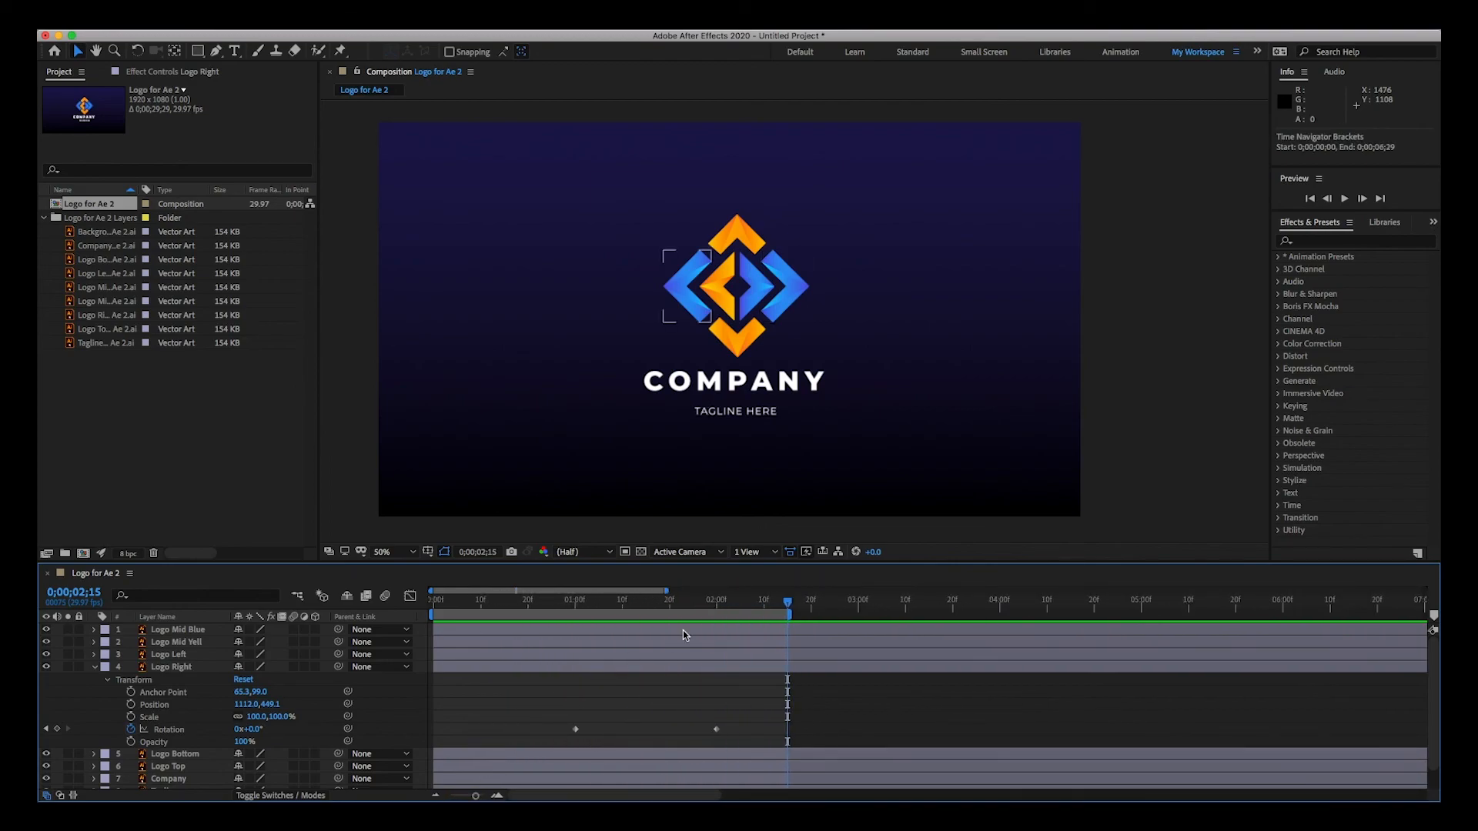
{"action": "left_click_drag", "start_coordinate": [723, 610], "coordinate": [439, 606]}
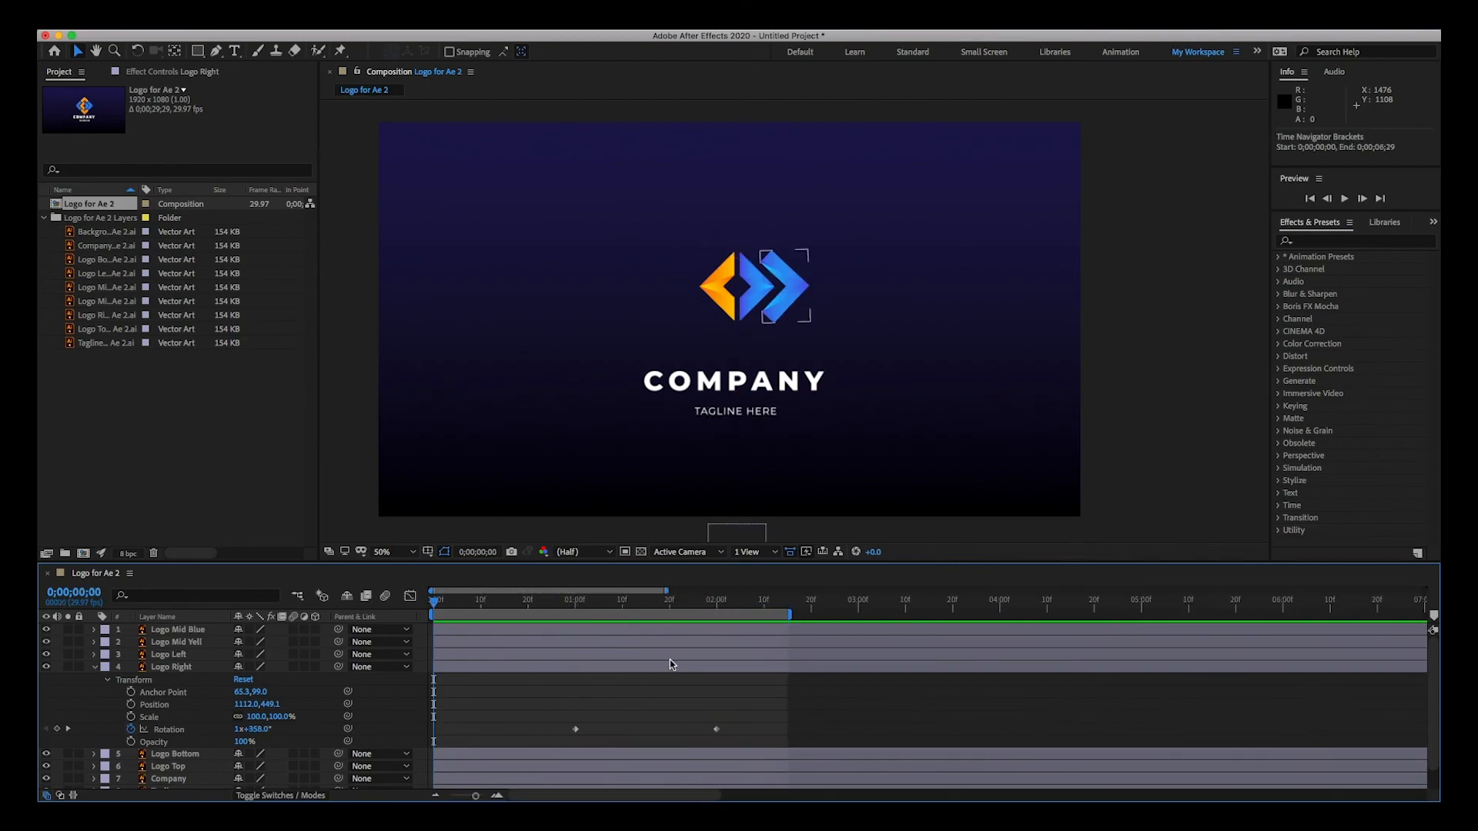
{"action": "key", "text": "space"}
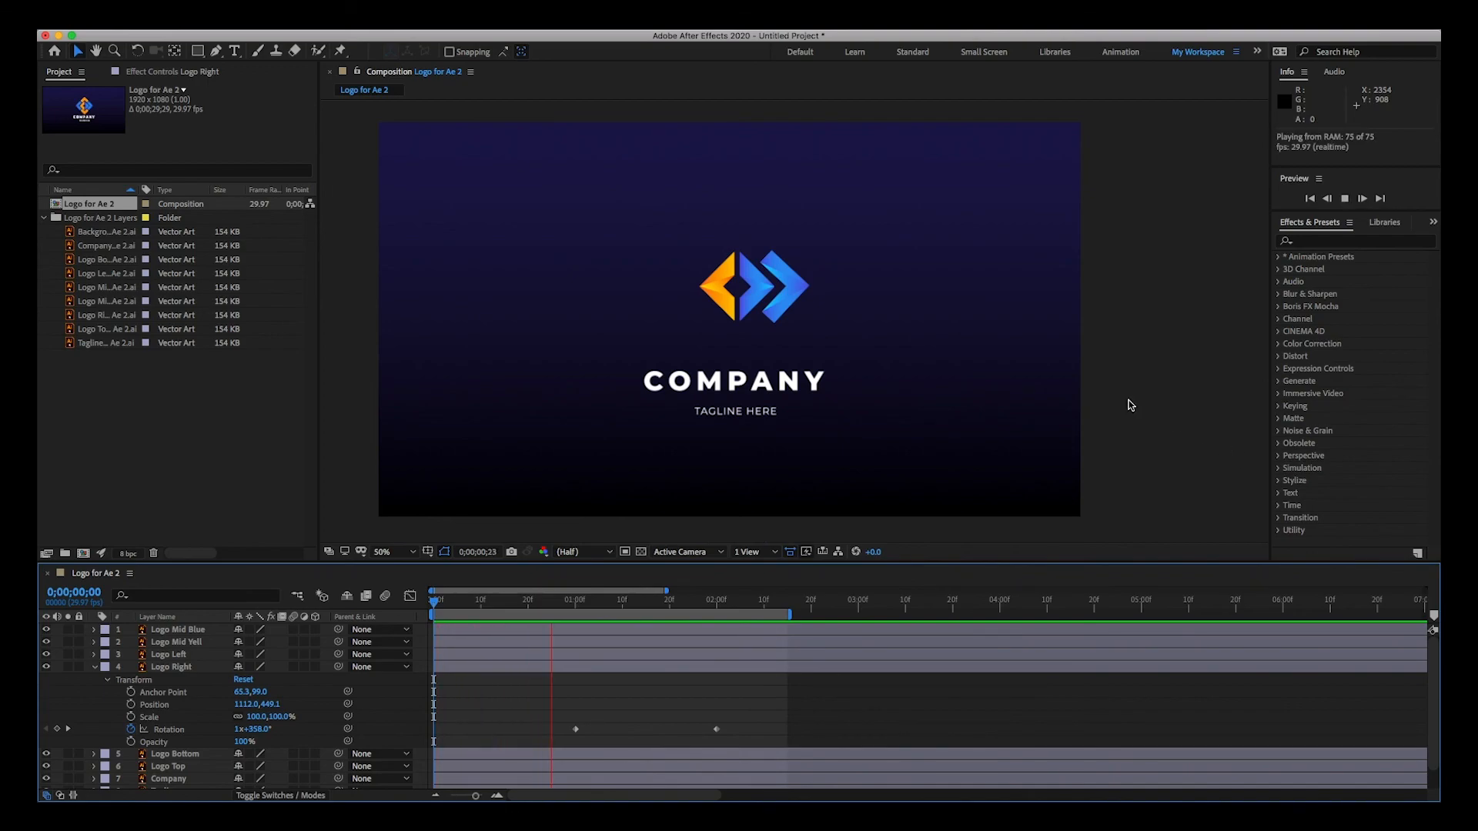